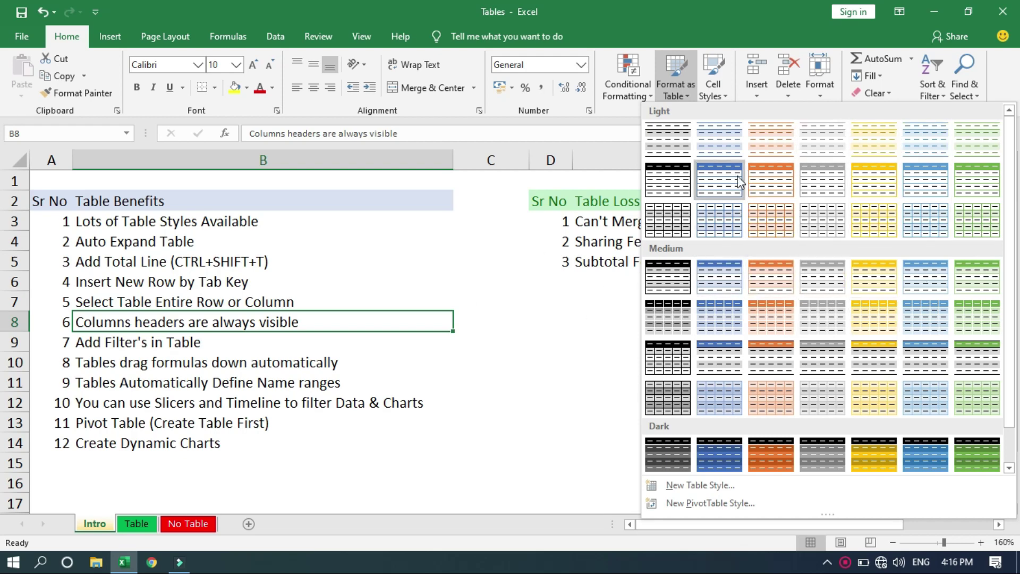
click(734, 261)
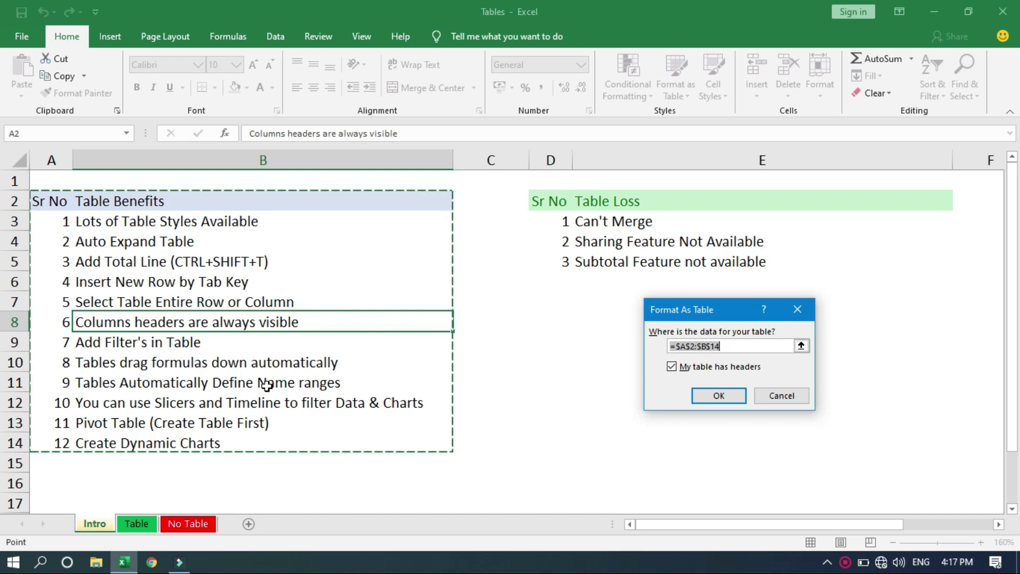
key(Escape)
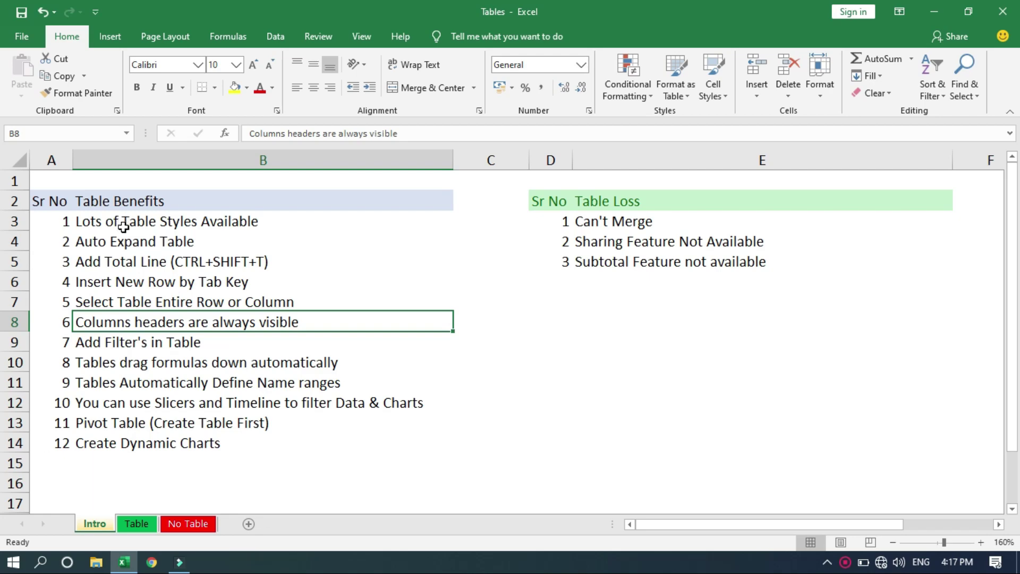
click(124, 227)
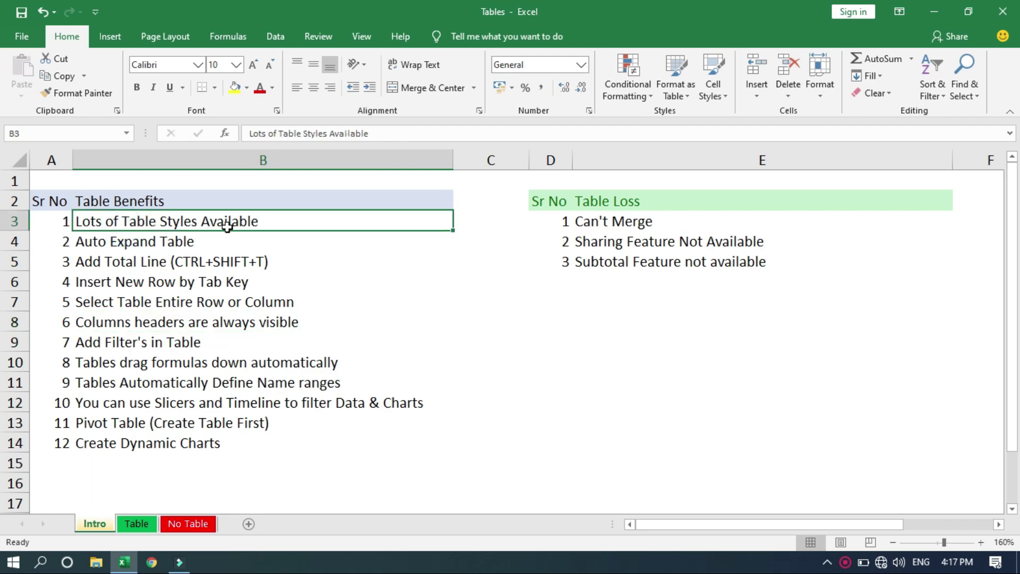
- Convert the invoice data in range B3:K999 on the Table sheet into a table with headers
click(126, 524)
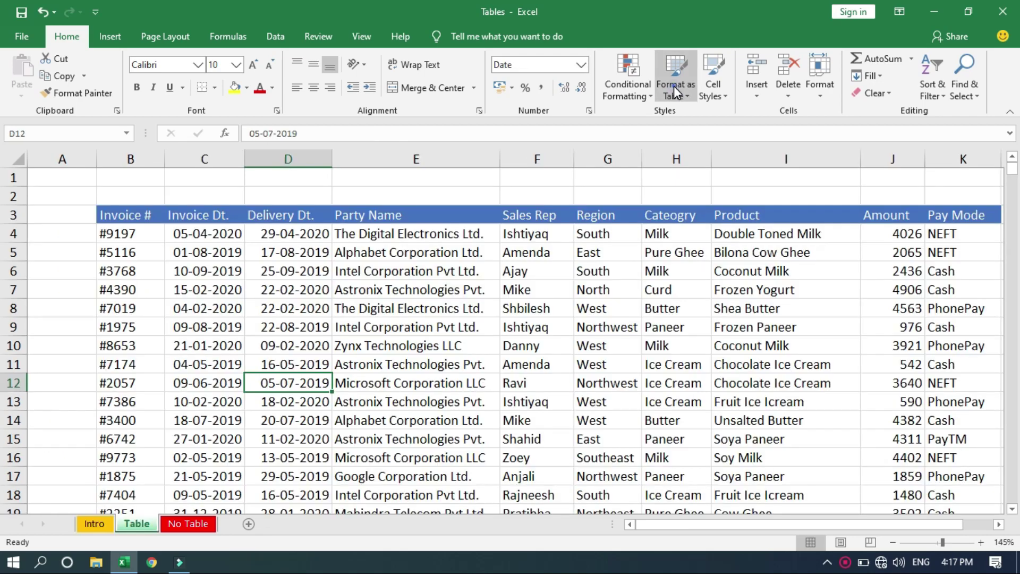
click(673, 86)
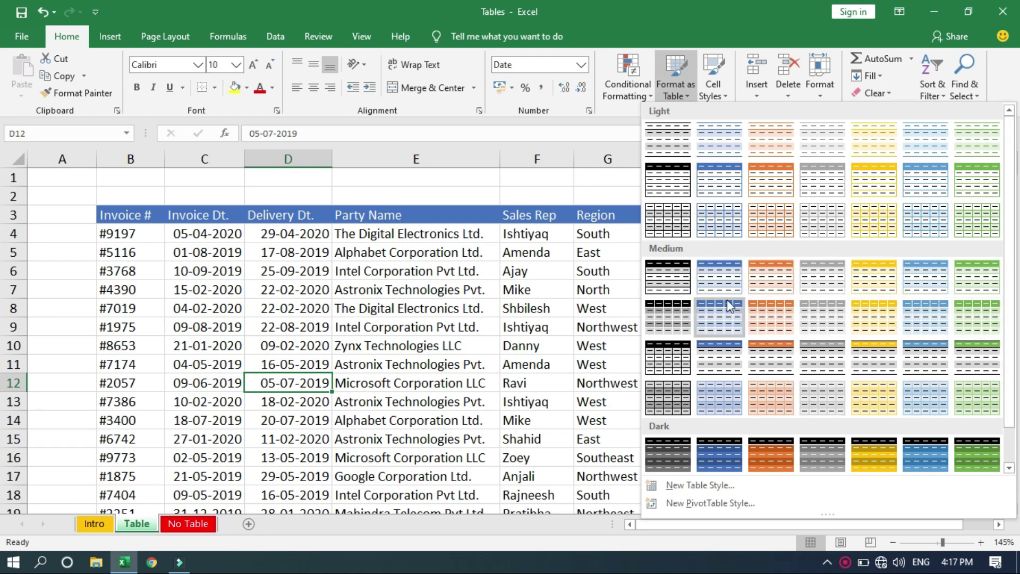
click(725, 285)
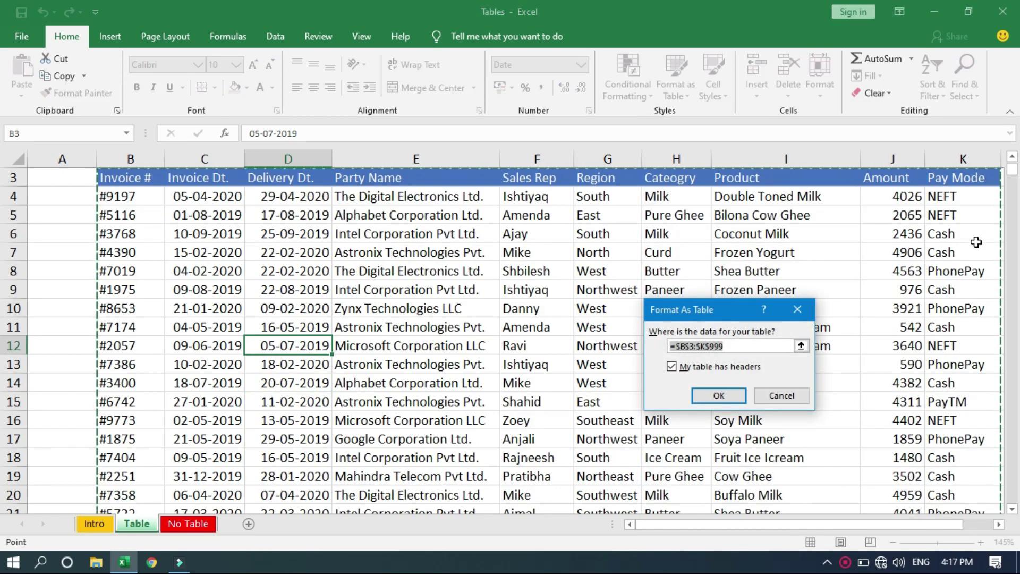
key(Return)
key(ctrl+t)
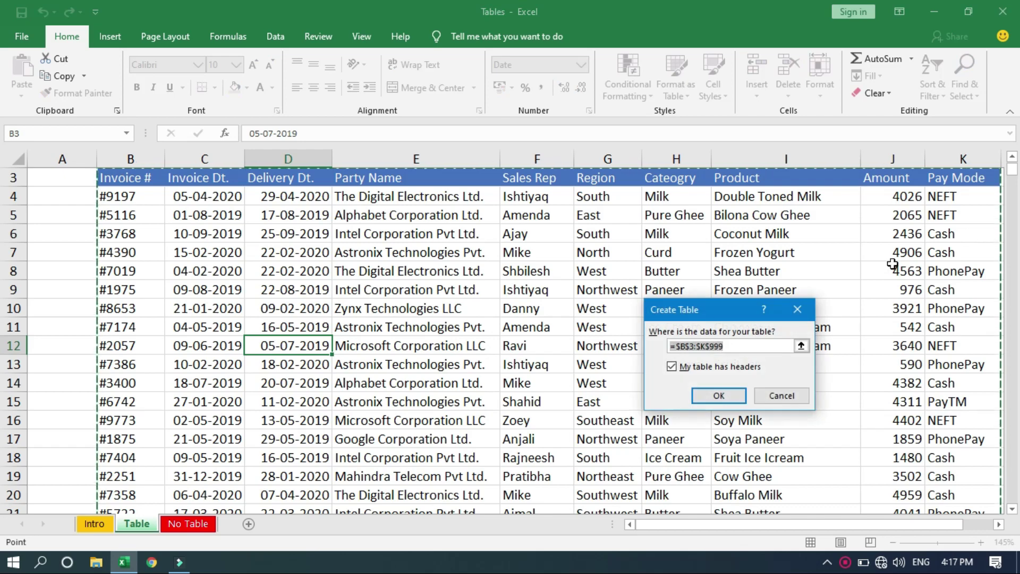
drag(718, 317, 642, 269)
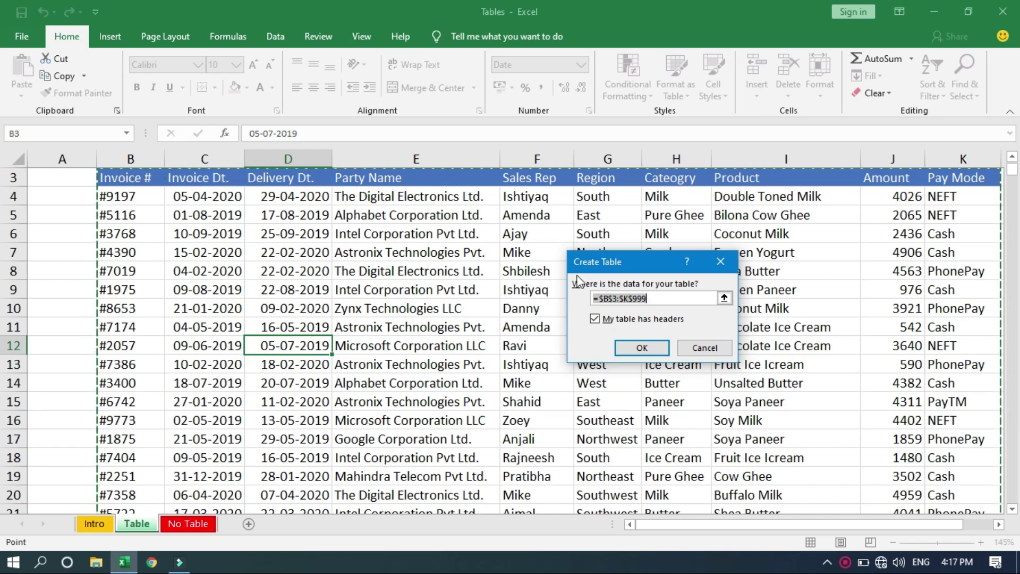
click(641, 349)
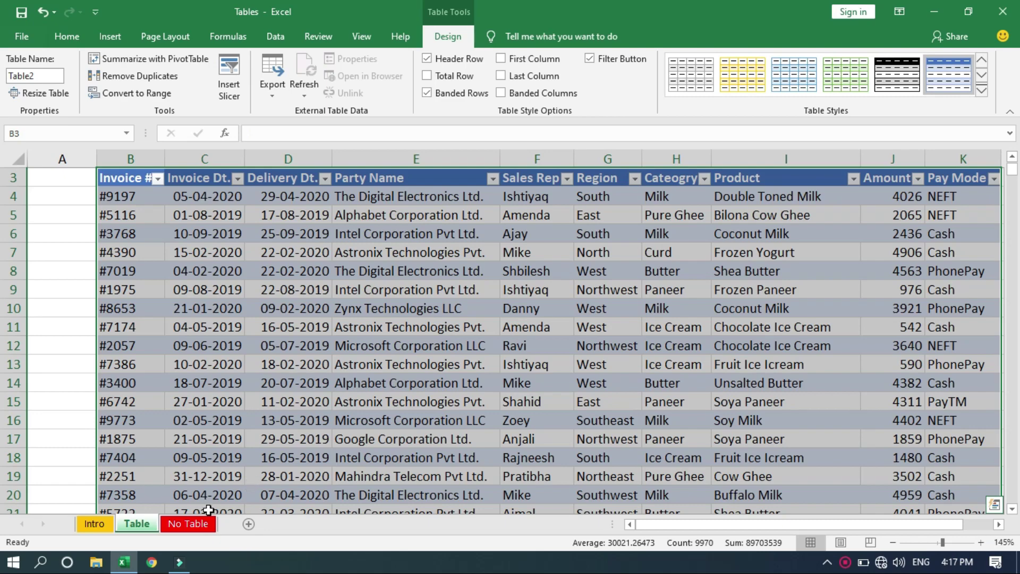
- Compare the plain data on the No Table sheet with the formatted table, and select the Auto Expand Table benefit on the Intro sheet
click(197, 523)
click(323, 364)
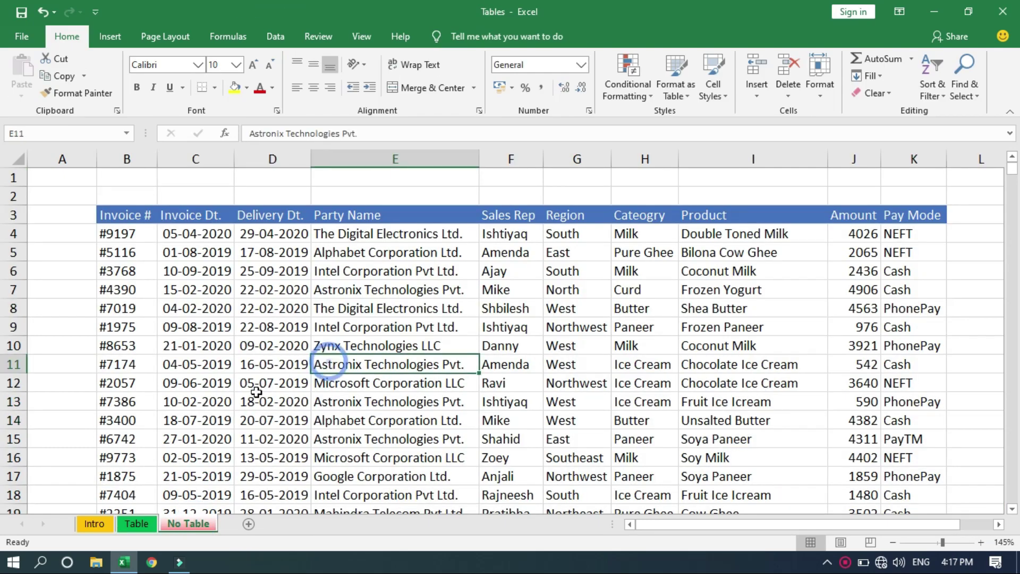
click(140, 523)
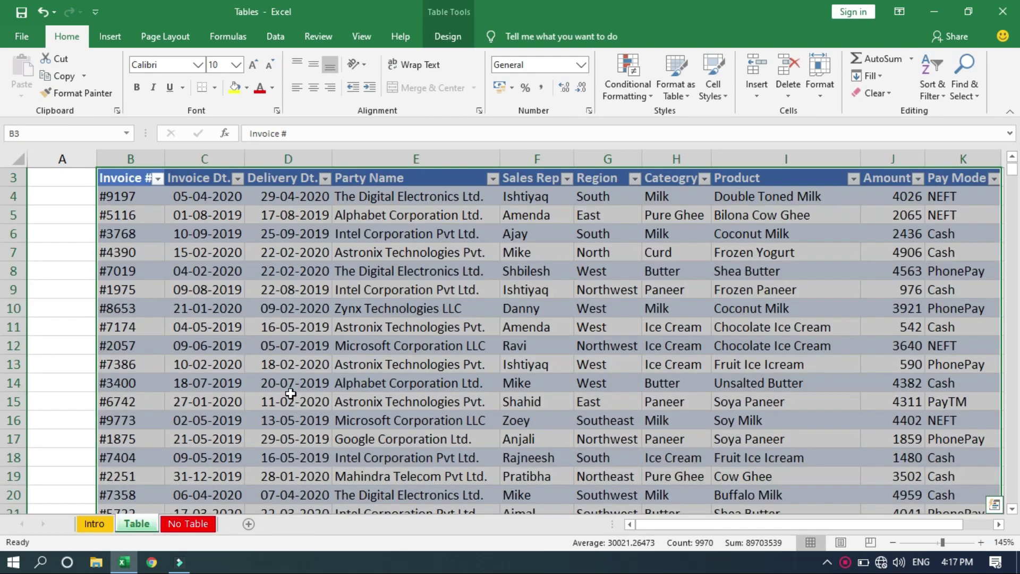
click(85, 525)
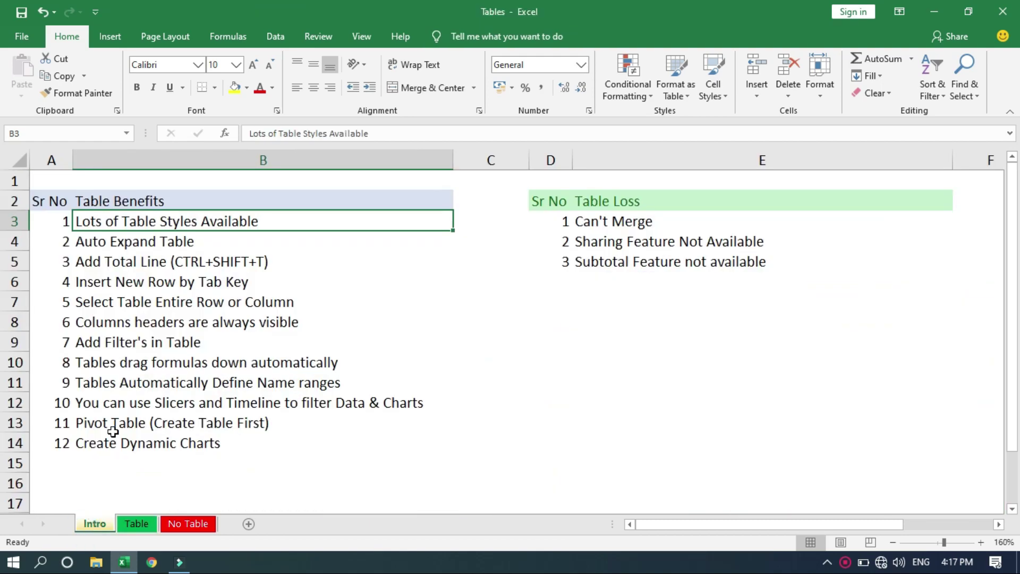
click(151, 240)
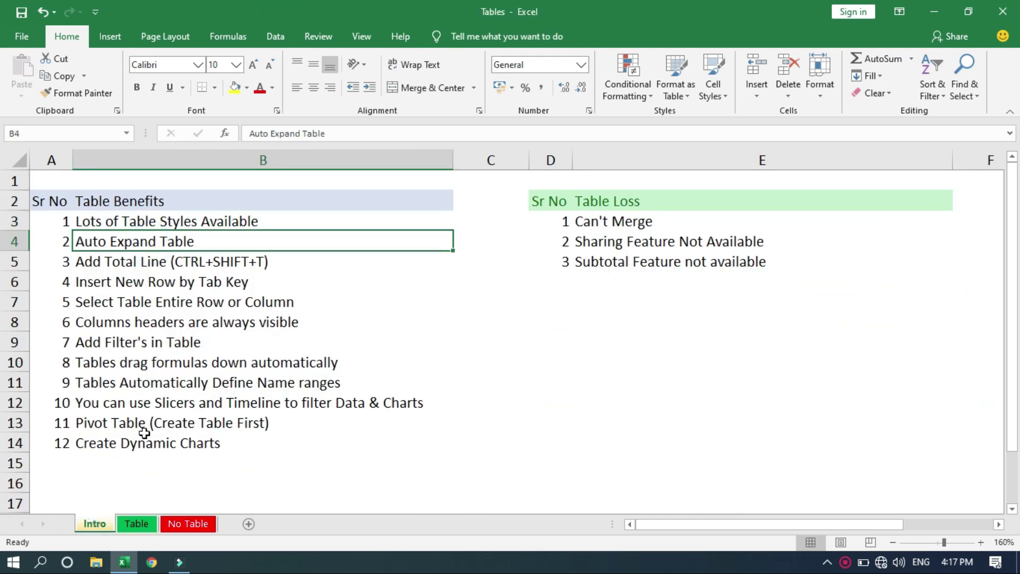
- Enter 12, 12, 3 and 45 in the Invoice # column directly below the last row of the table on the Table sheet
click(134, 522)
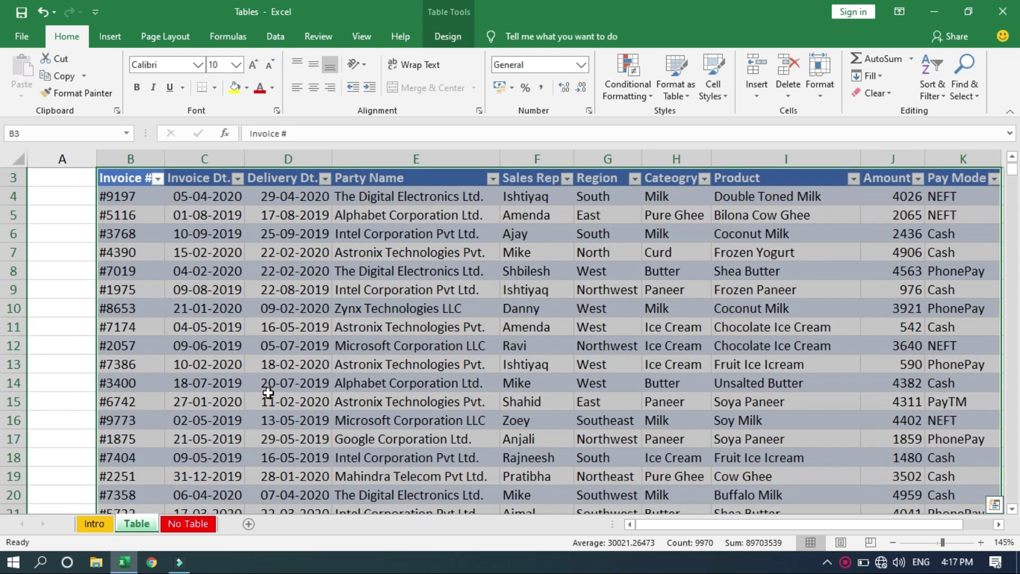
click(269, 393)
key(ctrl+Down)
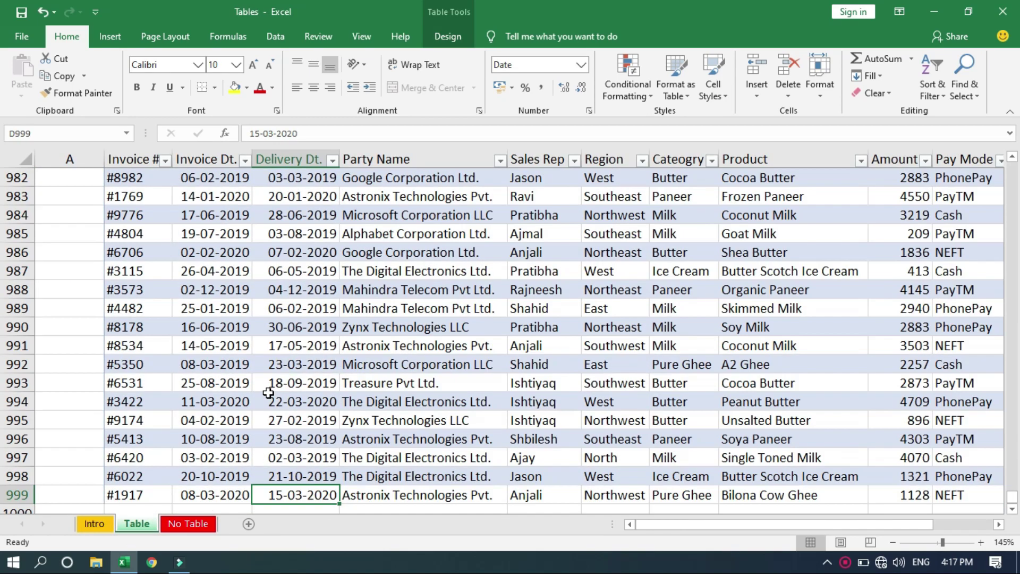
key(Left)
key(Down)
key(Left)
text(12)
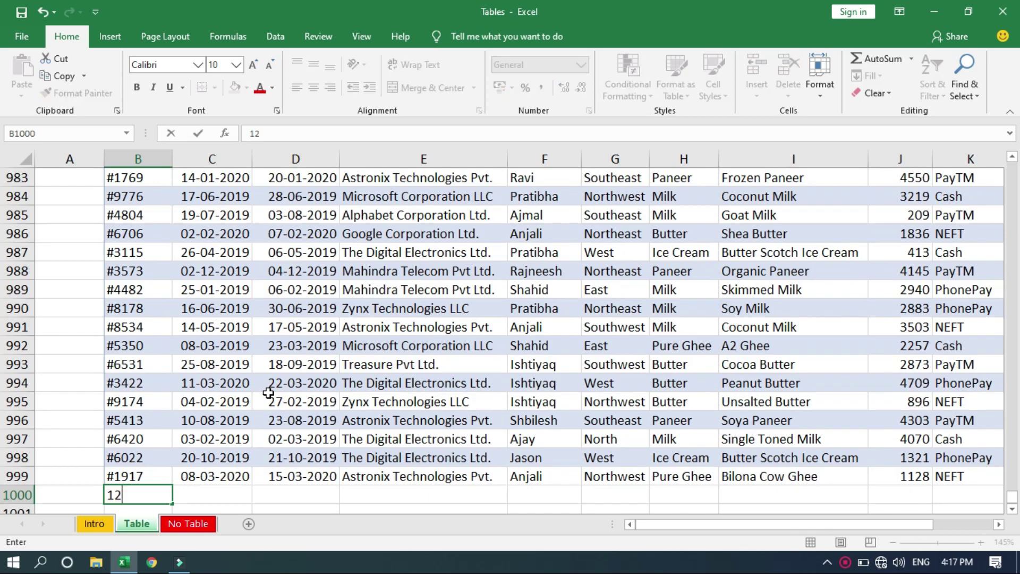
key(Return)
text(12)
key(Return)
text(3)
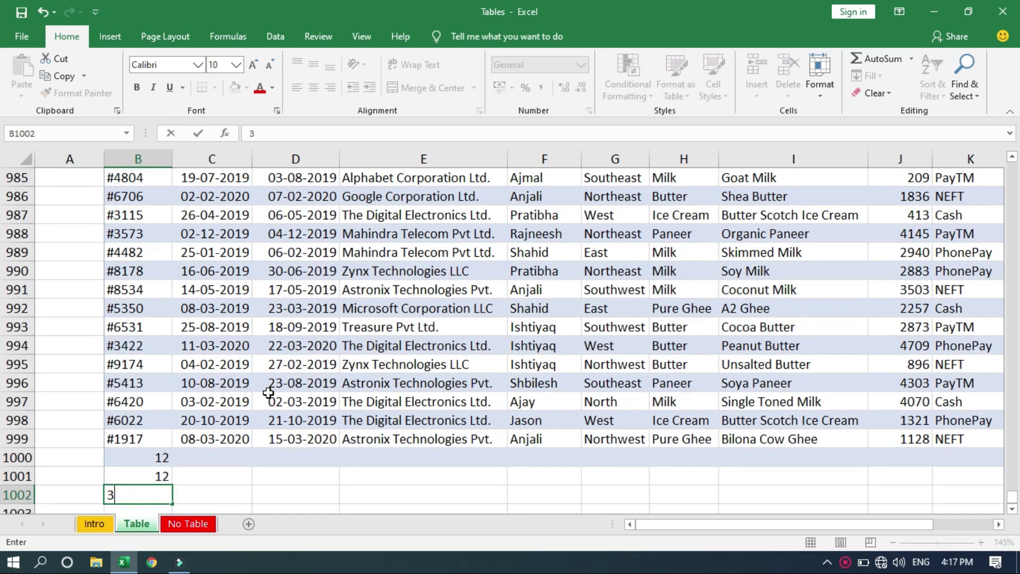
key(Return)
text(45)
key(Return)
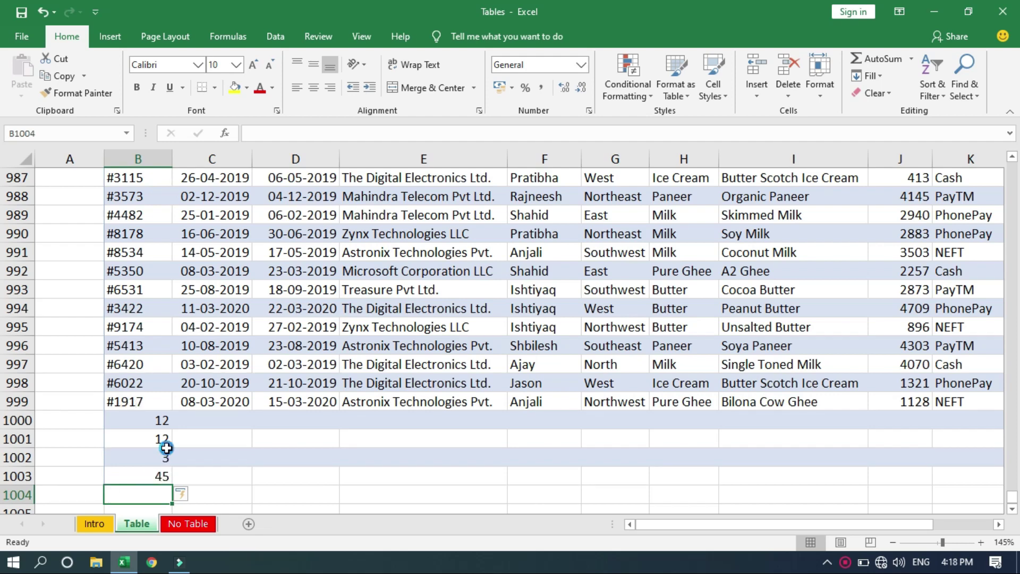
- Undo the test entries made below the table
key(ctrl+z)
key(ctrl+z)
key(ctrl+z)
key(ctrl+z)
key(ctrl+z)
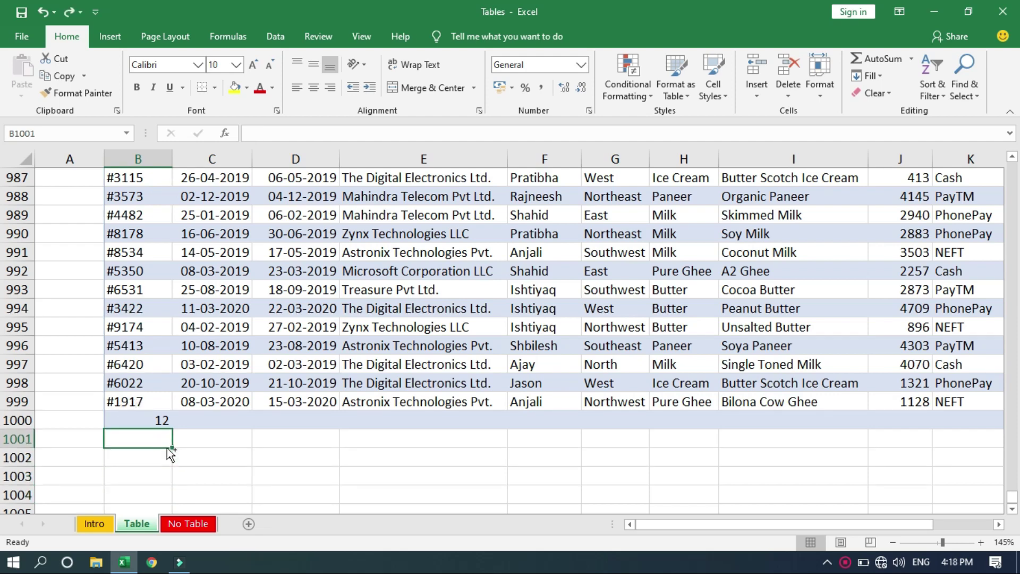
- Select the Add Total Line benefit on the Intro sheet, and examine the empty row below the data on the No Table sheet
click(95, 525)
click(171, 257)
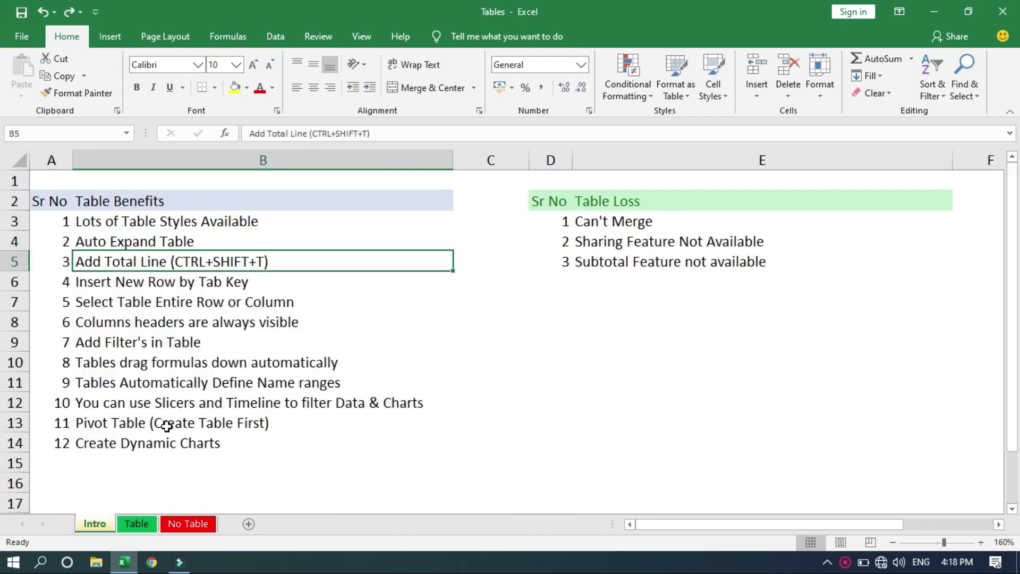
click(171, 525)
click(358, 420)
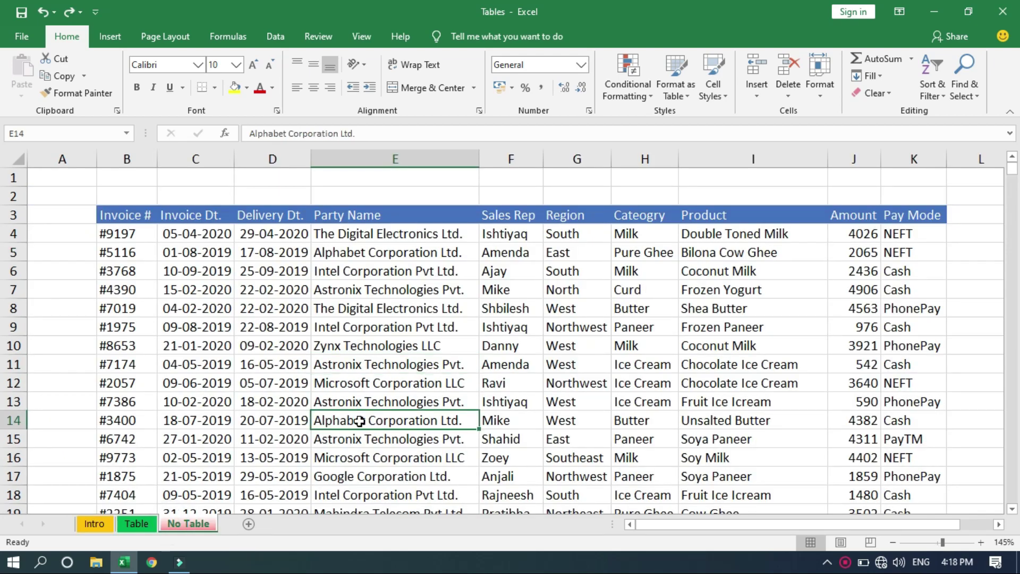
key(ctrl+Down)
key(Tab)
key(Return)
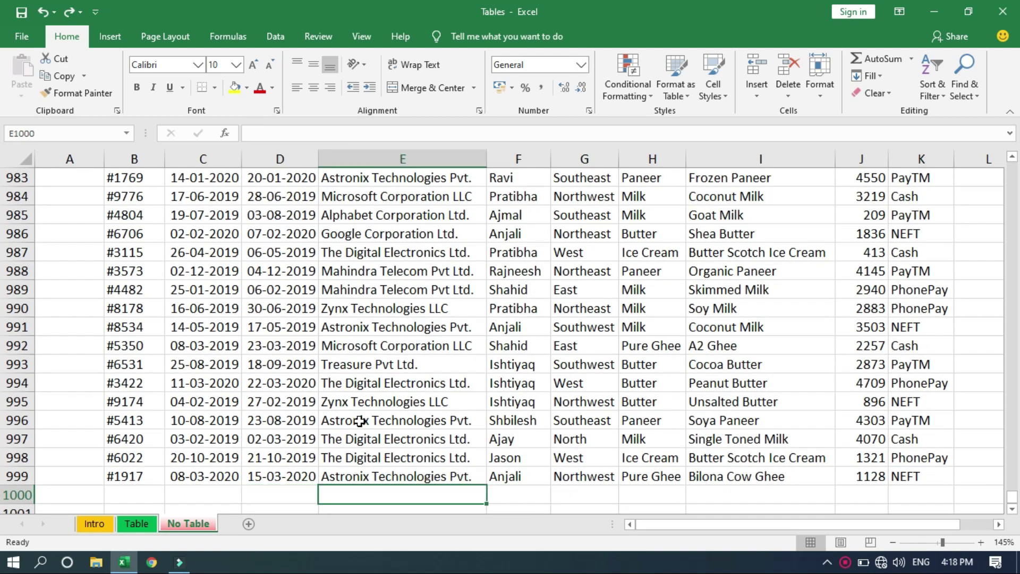
key(Right)
key(Right)
key(Right)
key(Left)
key(Left)
key(Left)
- Add a total row to the table on the Table sheet and set its Amount cell to Sum
click(122, 523)
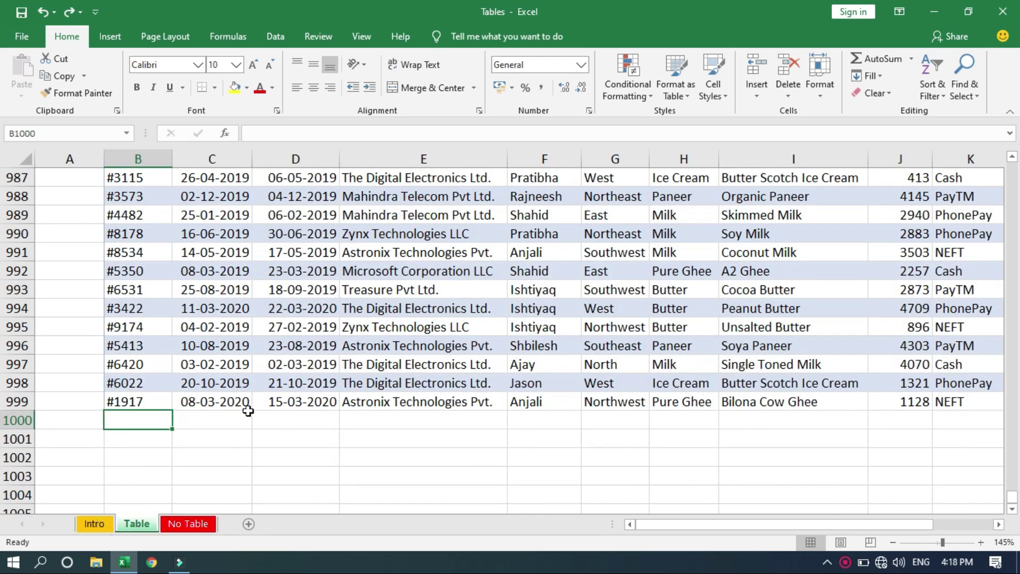
click(337, 349)
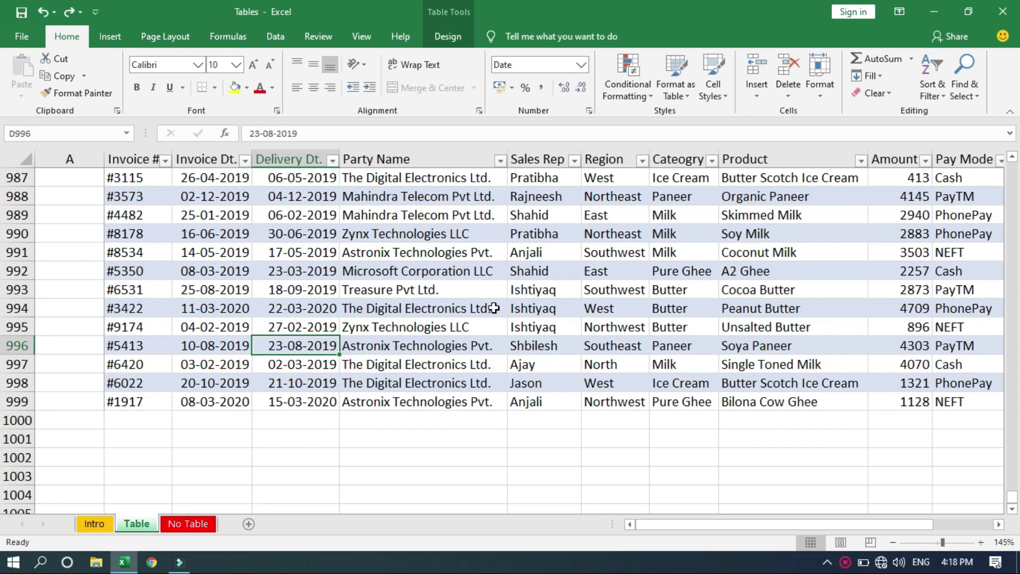
key(ctrl+shift+t)
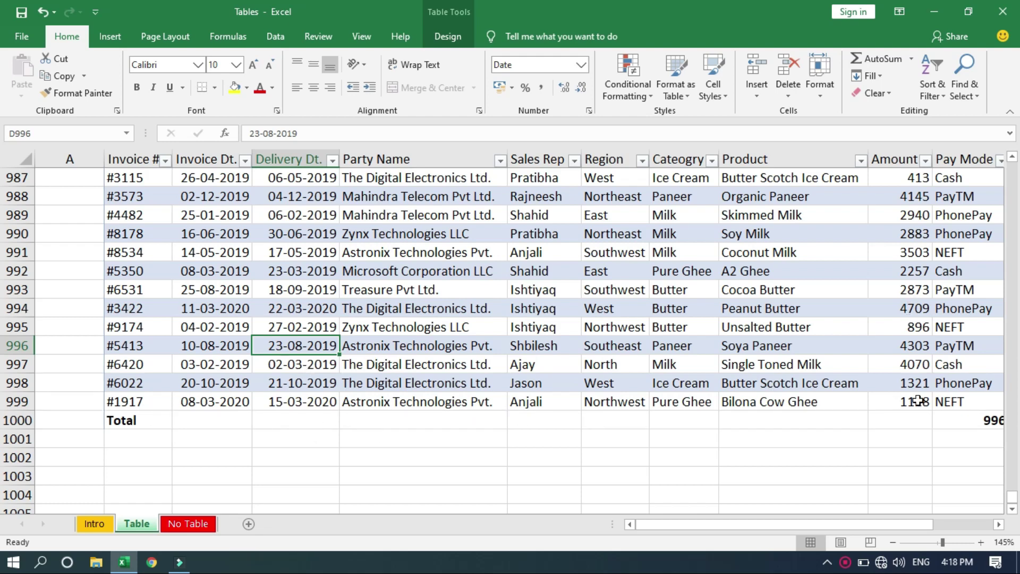
click(912, 419)
click(938, 421)
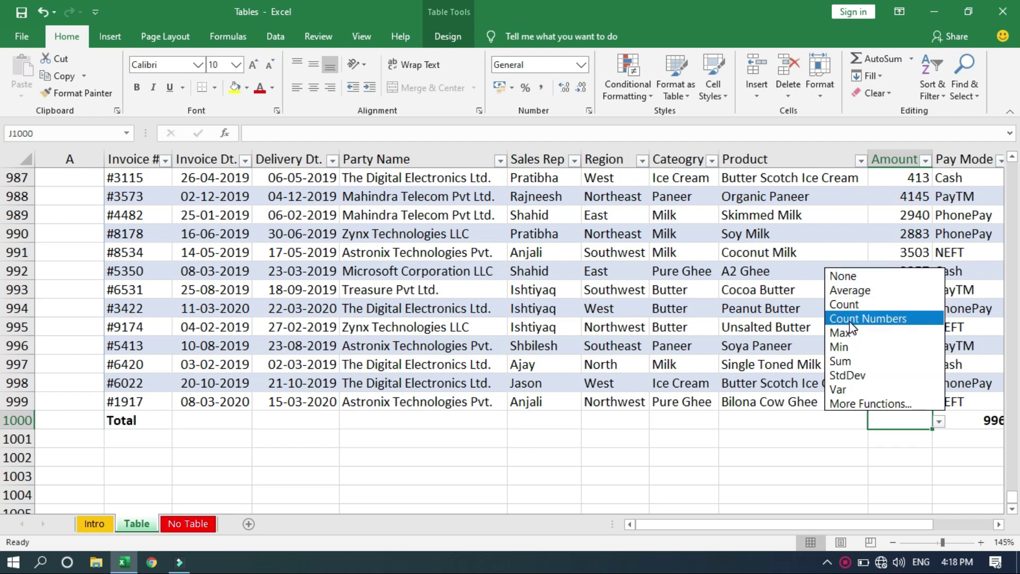
click(861, 361)
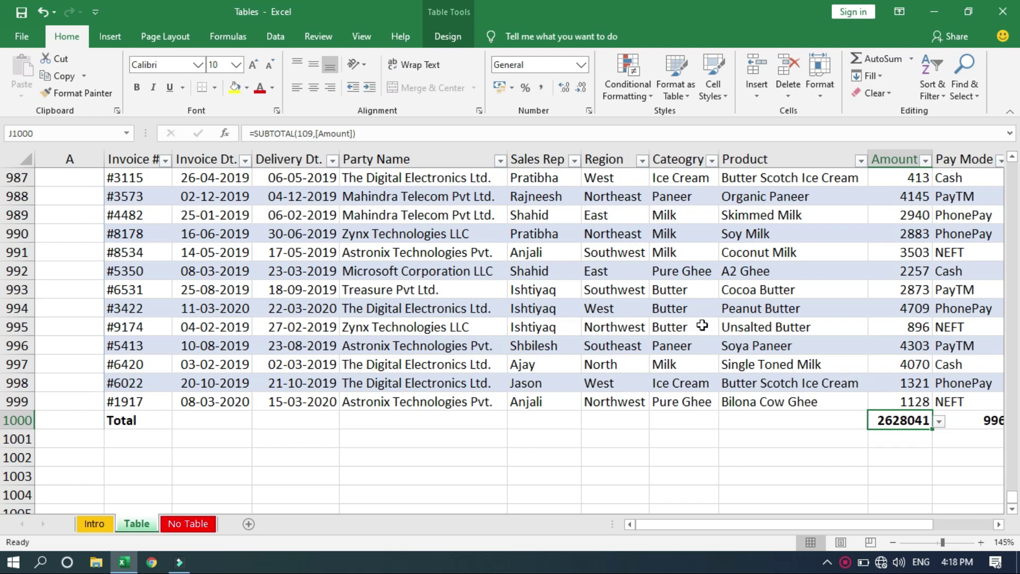
- Turn the table's total row off and on again, and apply the light blue gridded table style
key(ctrl+shift+t)
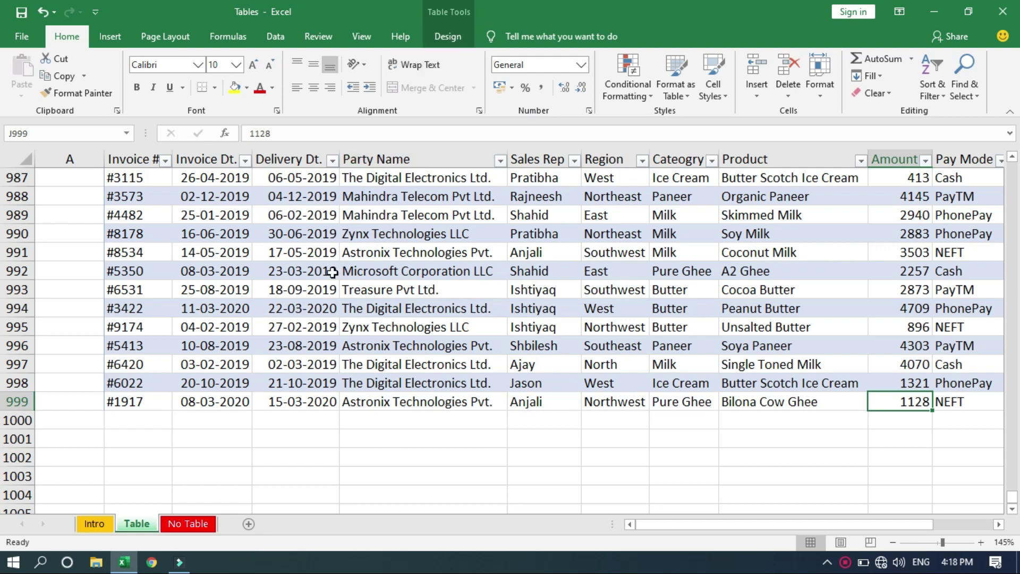
click(446, 35)
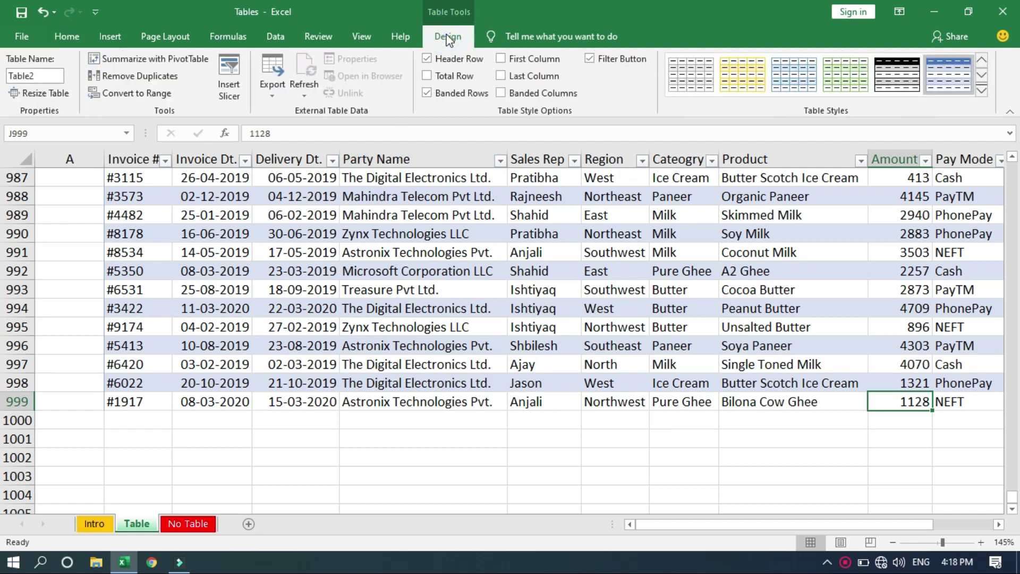
click(447, 74)
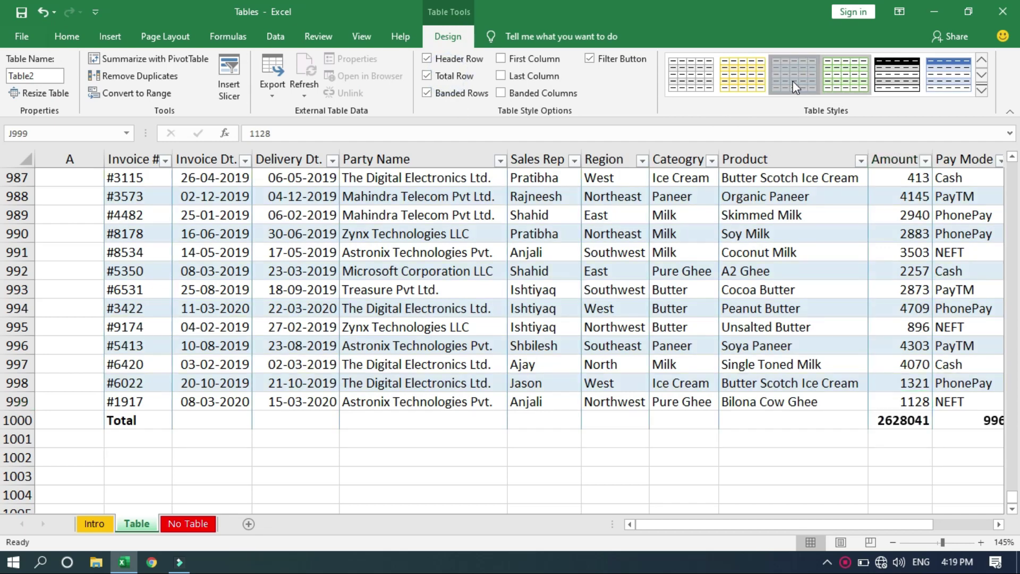
click(792, 81)
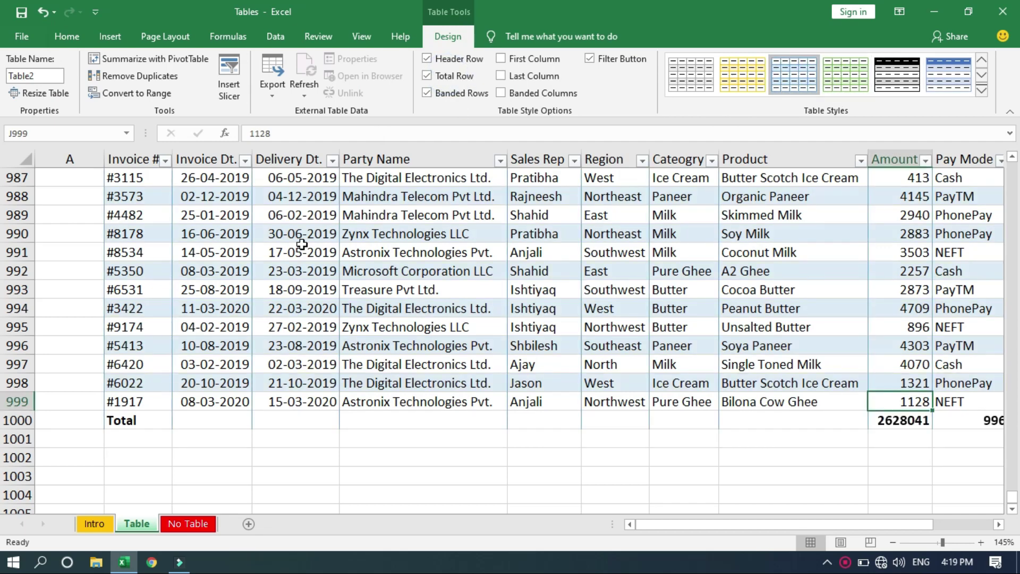
- Select the Insert New Row by Tab Key benefit on the Intro sheet, and remove the total row from the table on the Table sheet
click(97, 524)
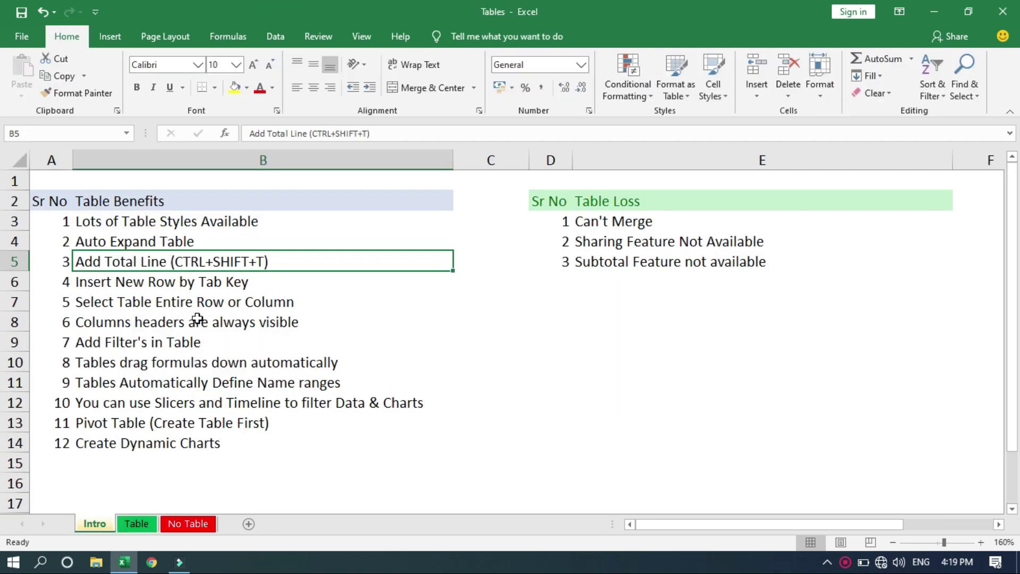
click(211, 284)
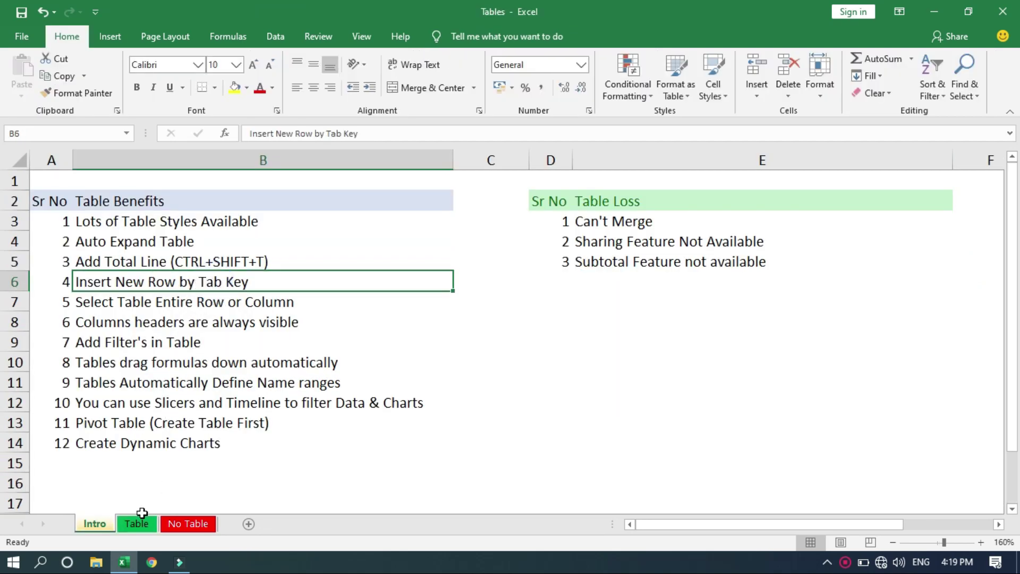
click(139, 524)
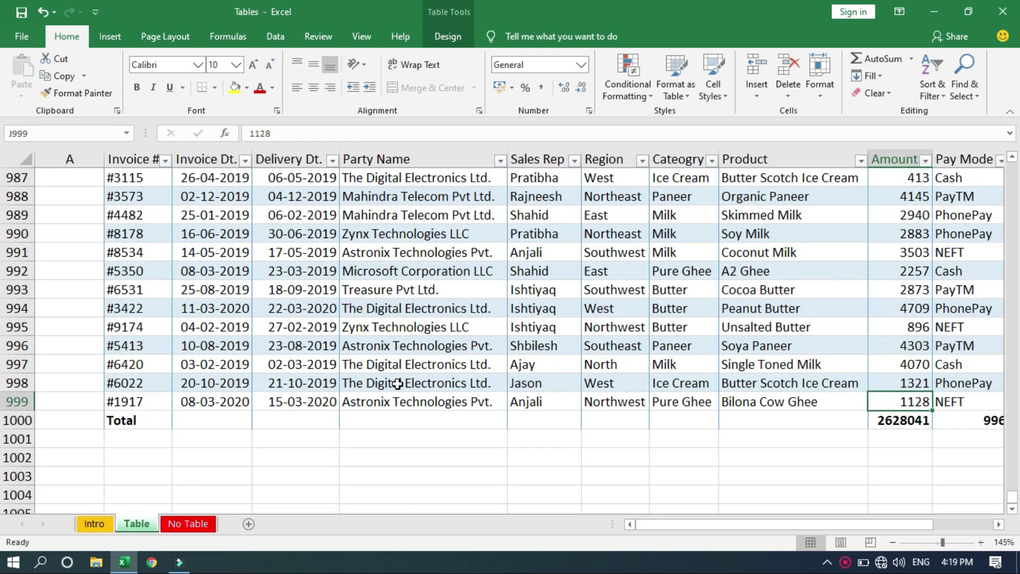
click(397, 383)
key(ctrl+shift+t)
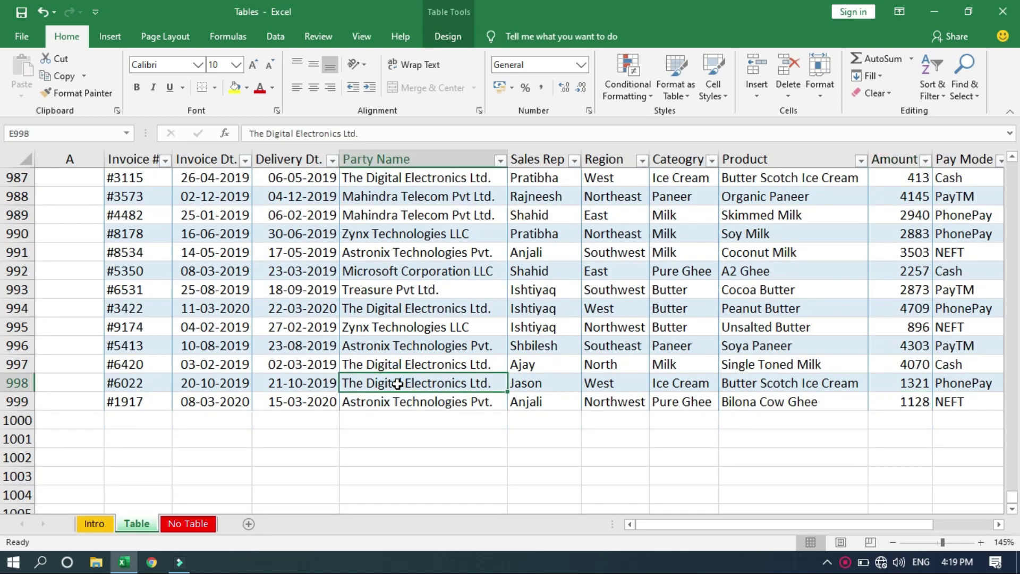
- Starting from the last Pay Mode cell in row 999, add new empty rows to the end of the table through row 1008
click(936, 404)
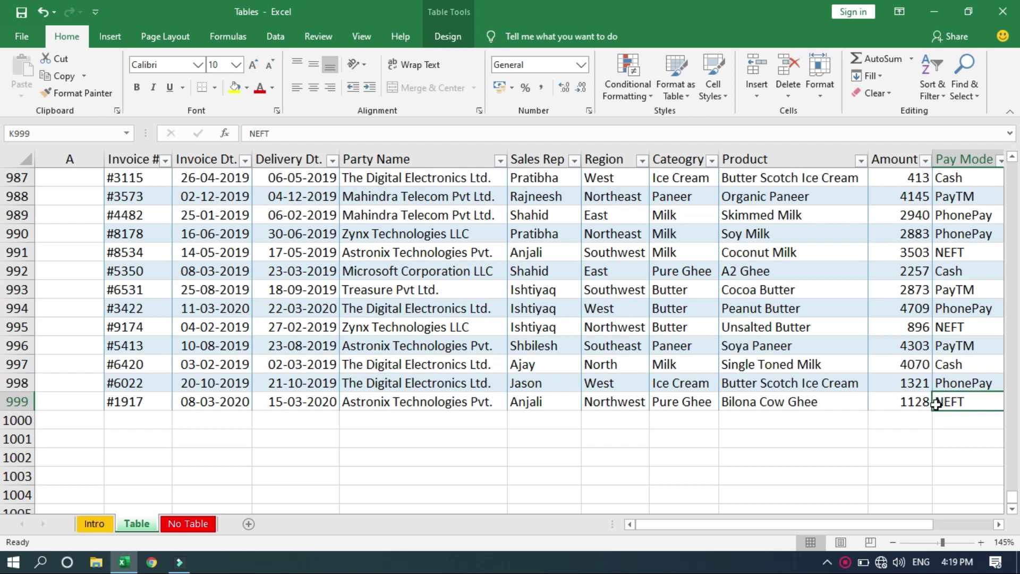
key(Tab)
key(Tab)
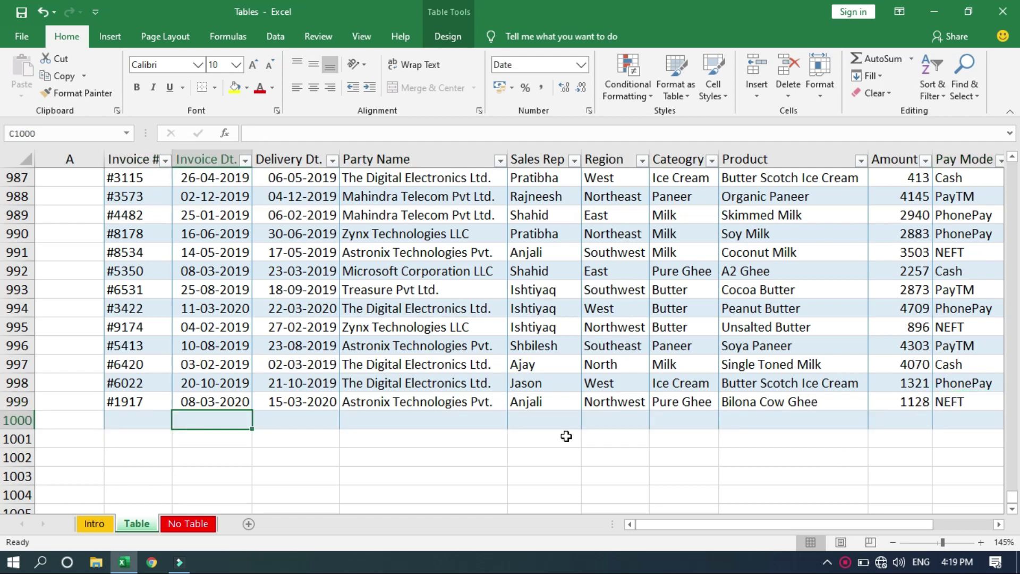
key(Tab)
key(Tab)
key(Tab)
key(Tab)
key(Tab)
key(Tab)
key(Tab)
key(Tab)
key(Tab)
key(Tab)
key(Tab)
key(Tab)
key(Tab)
key(Tab)
key(Tab)
key(Tab)
key(Tab)
key(Tab)
key(Tab)
key(Tab)
key(Tab)
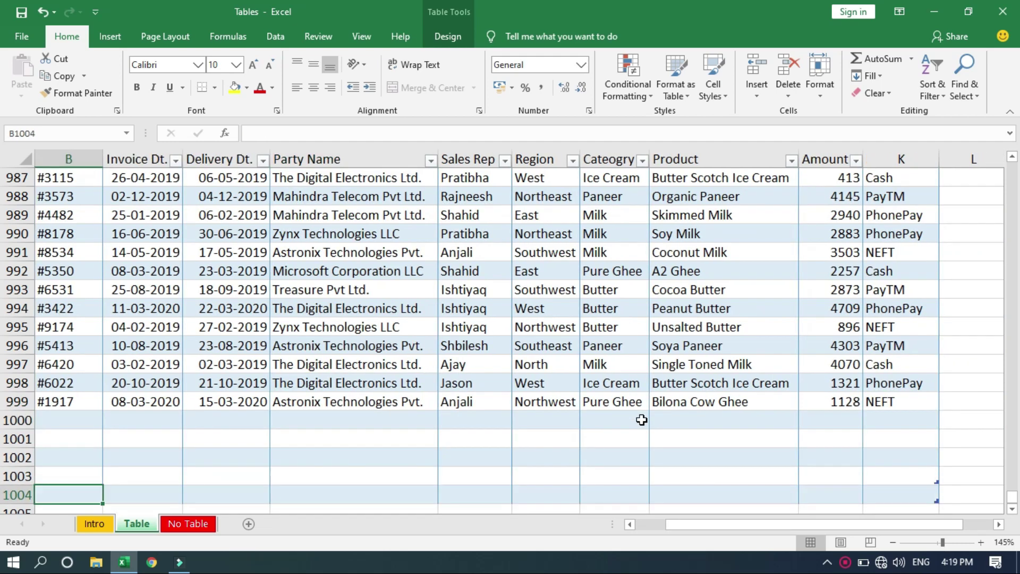
key(Tab)
key(Tab)
key(Tab)
key(Tab)
key(Tab)
key(Tab)
key(Tab)
key(Tab)
key(Tab)
key(Tab)
key(Tab)
key(Tab)
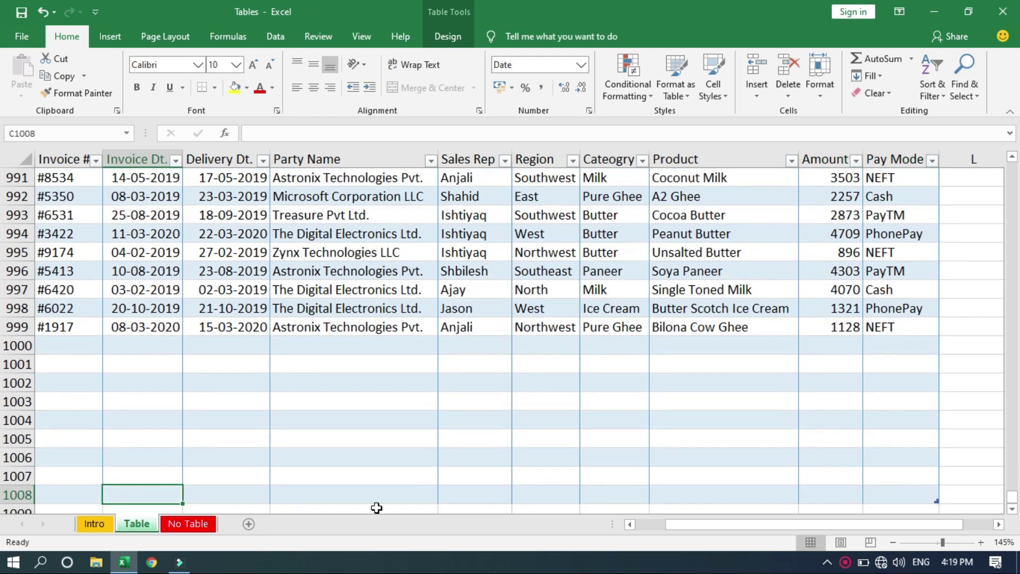
- On the No Table sheet, move cell by cell along row 999 from the last invoice number to column AD
click(188, 523)
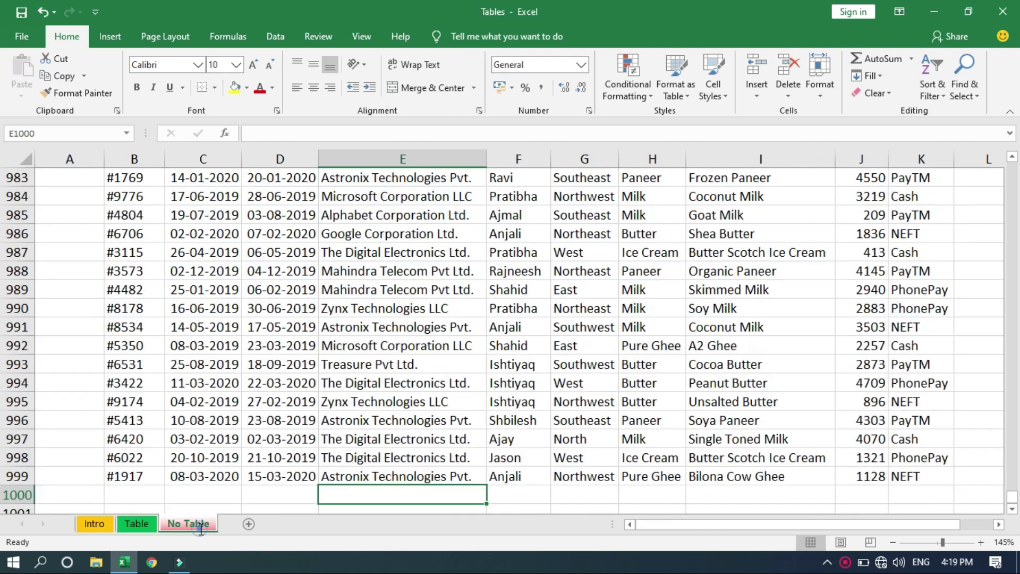
click(393, 382)
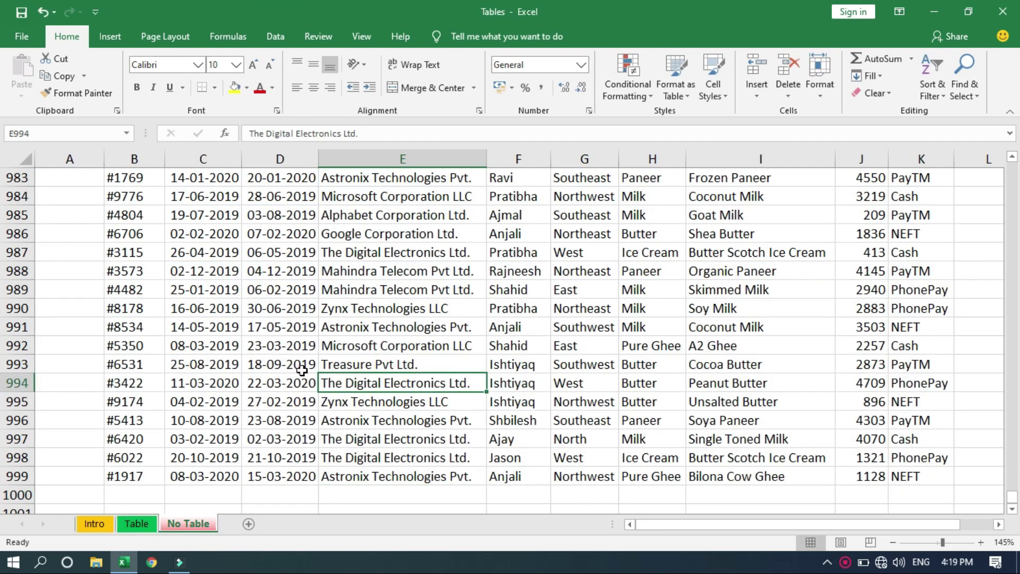
click(133, 482)
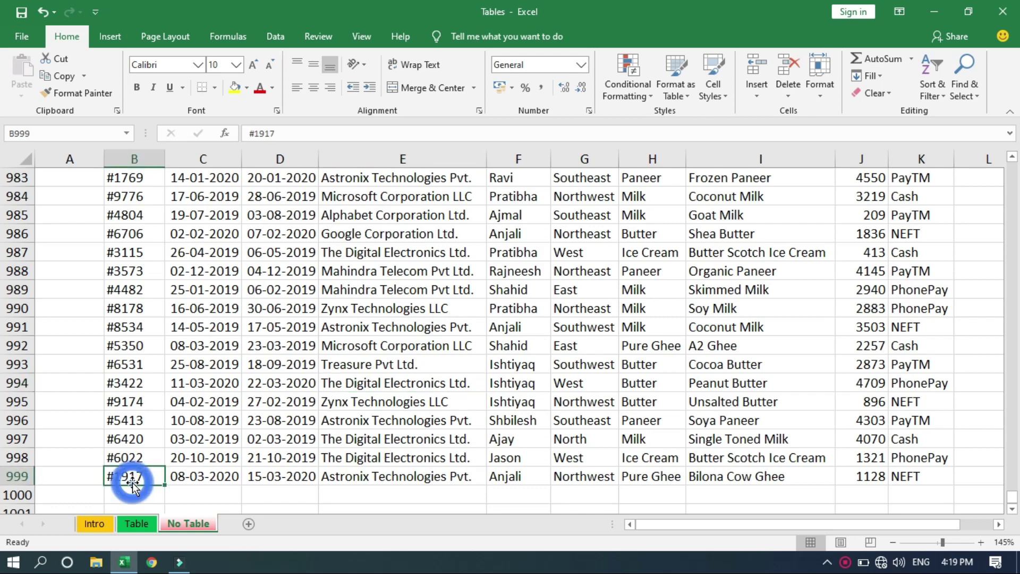
key(Right)
key(Right)
key(Right)
key(Right)
key(Right)
key(Right)
key(Right)
key(Right)
key(Right)
key(Right)
key(Right)
key(Right)
key(Right)
key(Right)
key(Right)
key(Right)
key(Right)
key(Right)
key(Right)
key(Right)
key(Right)
key(Right)
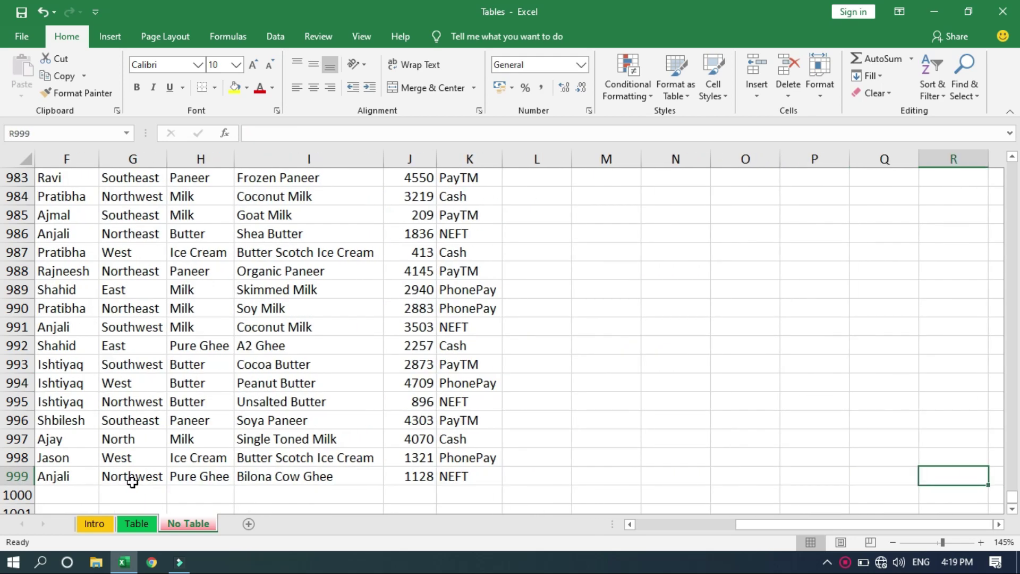
key(Right)
key(Right)
key(Right)
key(Right)
key(Right)
key(Right)
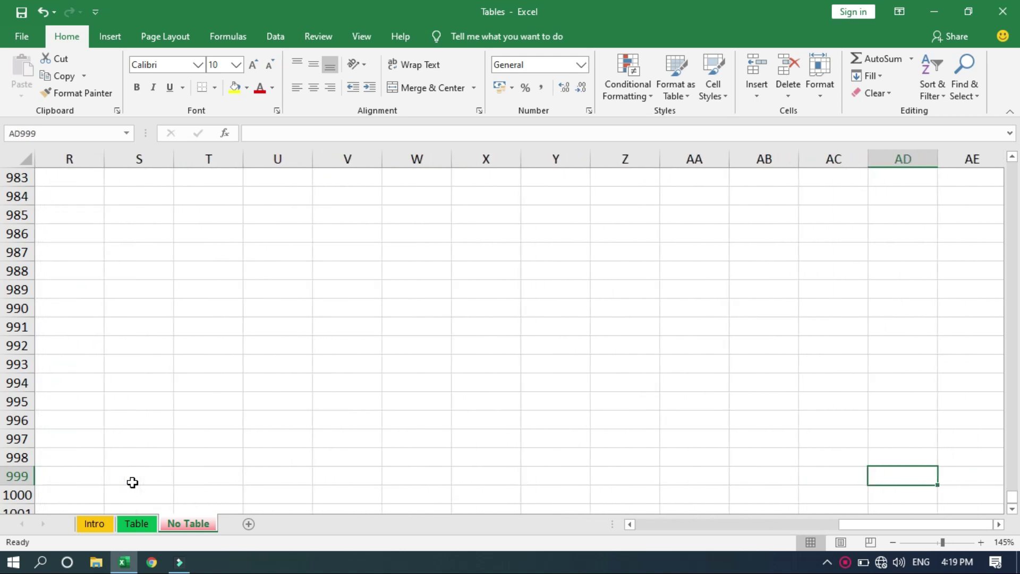
- Select the Select Table Entire Row or Column benefit on the Intro sheet, and select the Delivery Dt. header and data on the No Table sheet
click(95, 524)
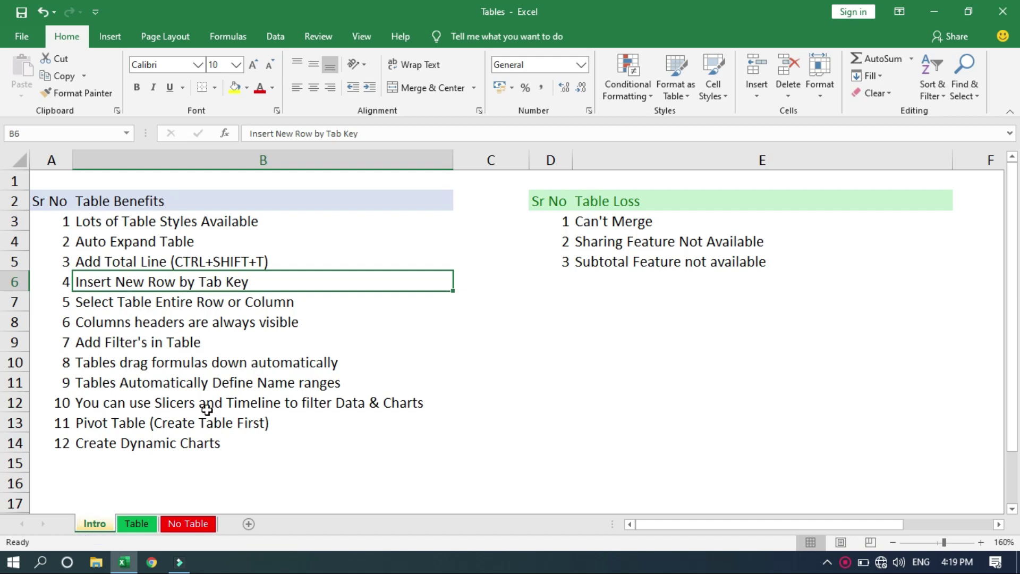
click(207, 307)
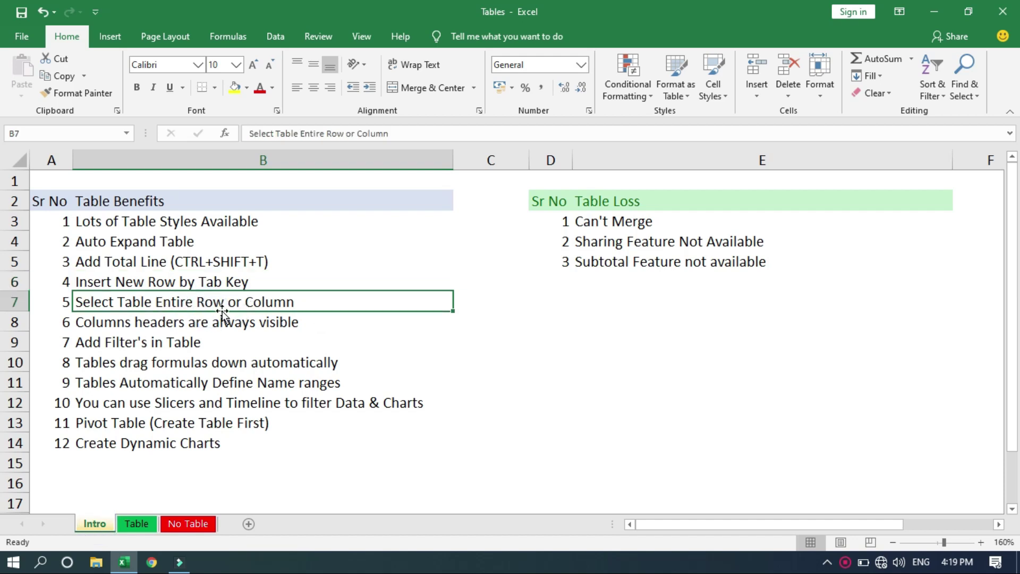
click(177, 523)
click(357, 322)
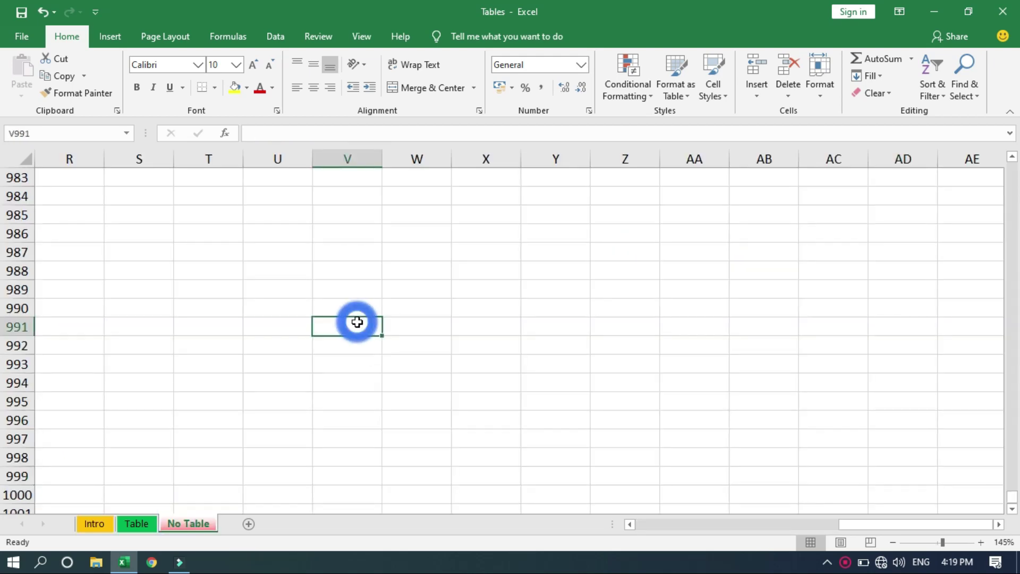
key(ctrl+Left)
key(ctrl+Left)
key(ctrl+Up)
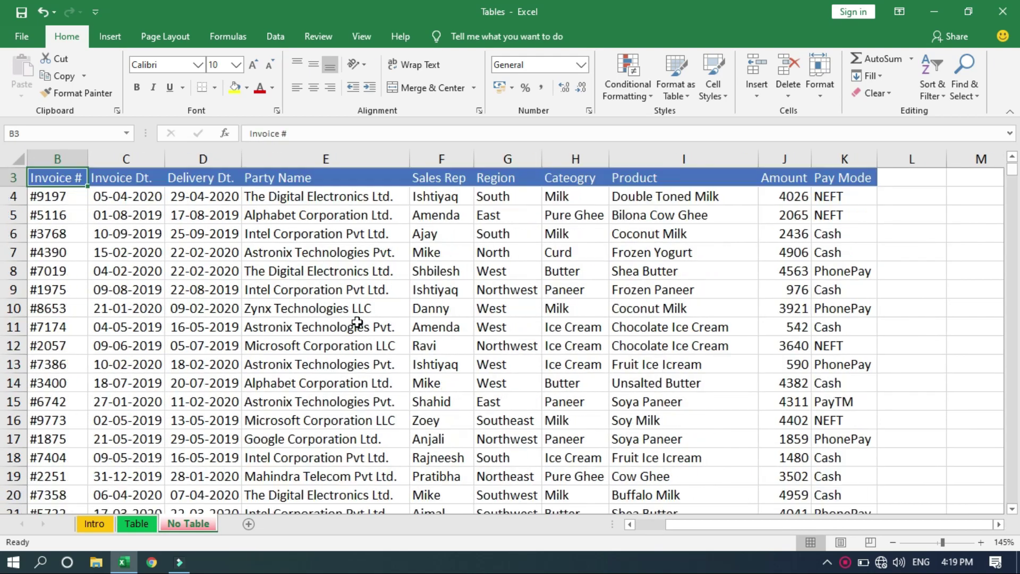
key(ctrl+Left)
key(Right)
key(Right)
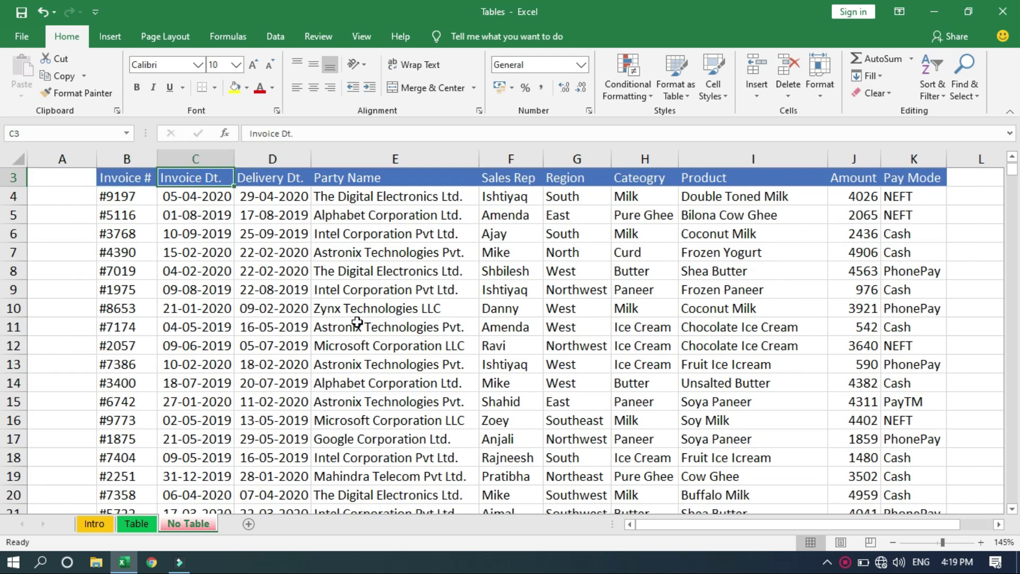
key(ctrl+Up)
click(266, 207)
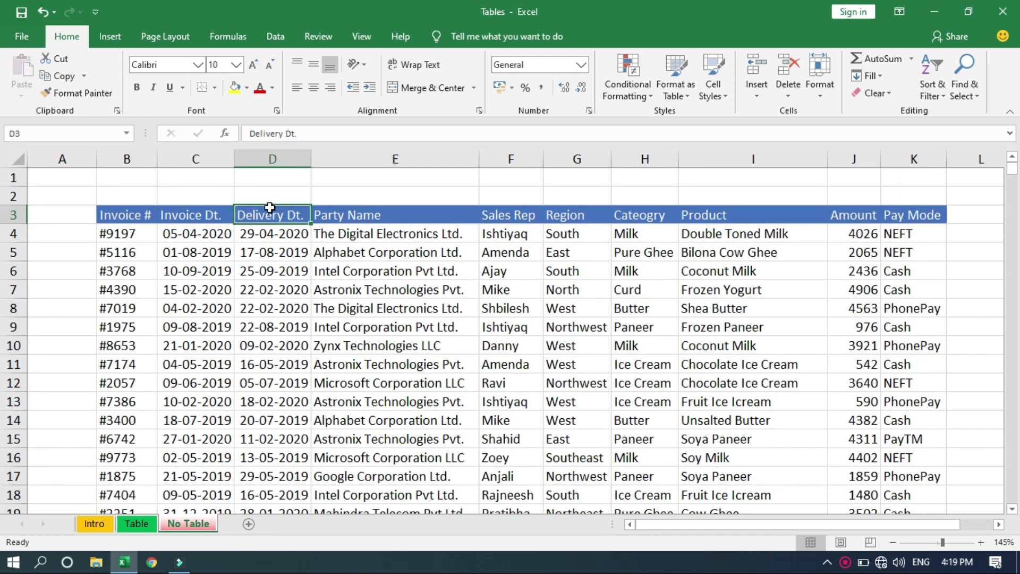
key(ctrl+shift+Down)
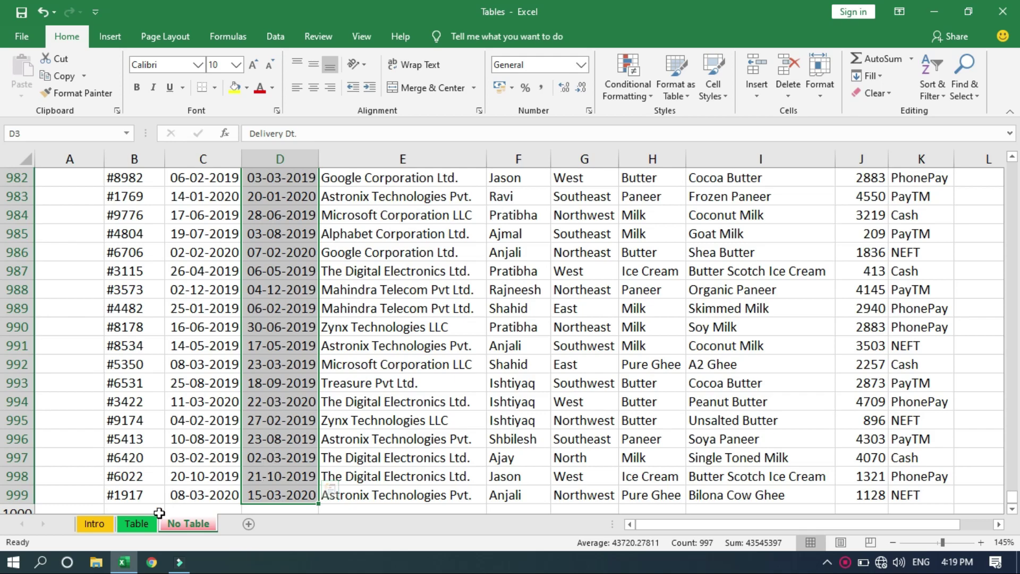
- On the Table sheet, select all data cells in the table's Party Name column
click(137, 523)
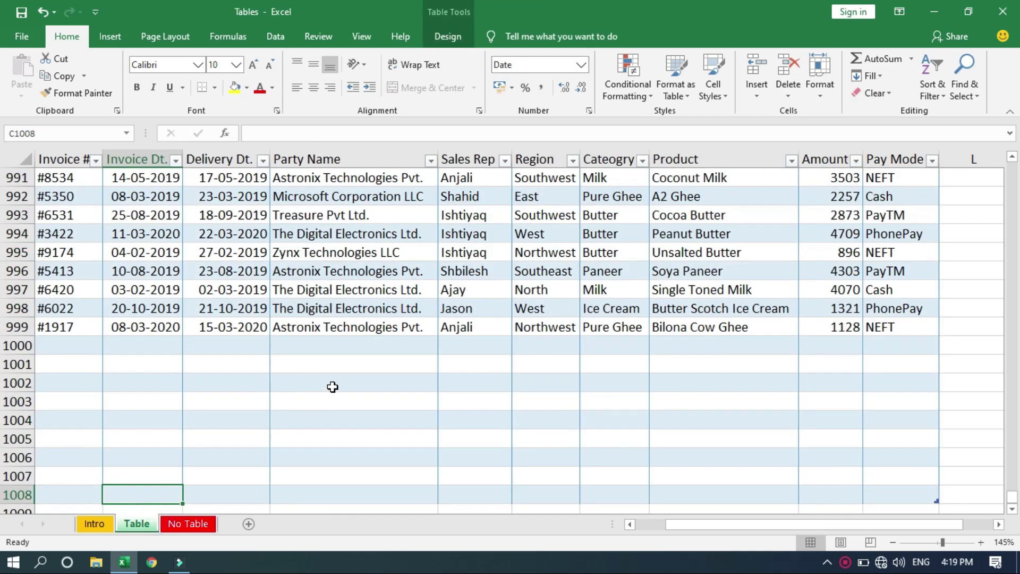
click(391, 294)
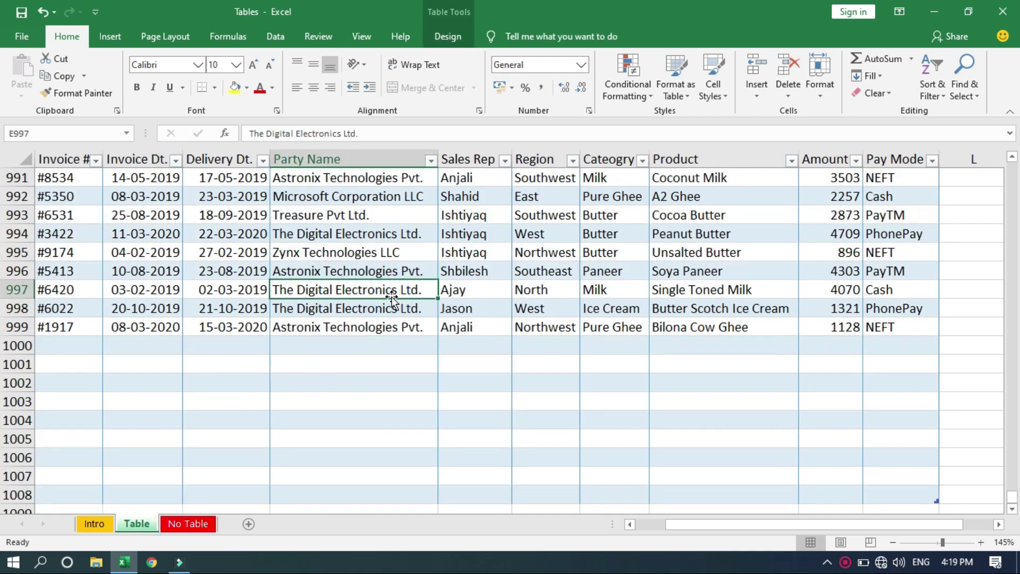
key(ctrl+space)
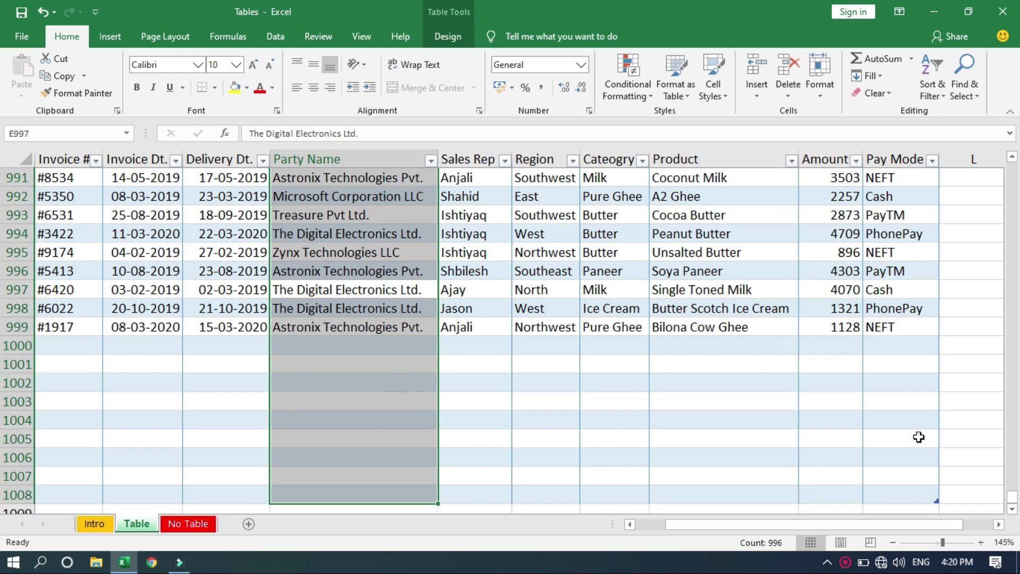
- On the No Table sheet, move past the end of the Party Name data and back to E997, and select the entire worksheet column E
click(185, 523)
click(372, 291)
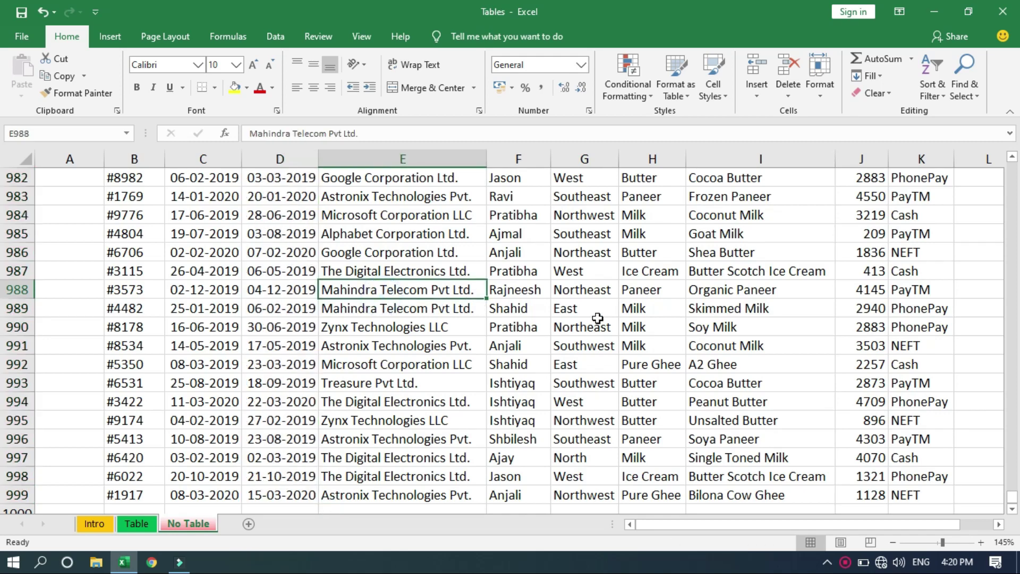
key(Down)
key(Down)
key(Down)
key(Down)
key(Down)
key(Down)
key(Down)
key(Down)
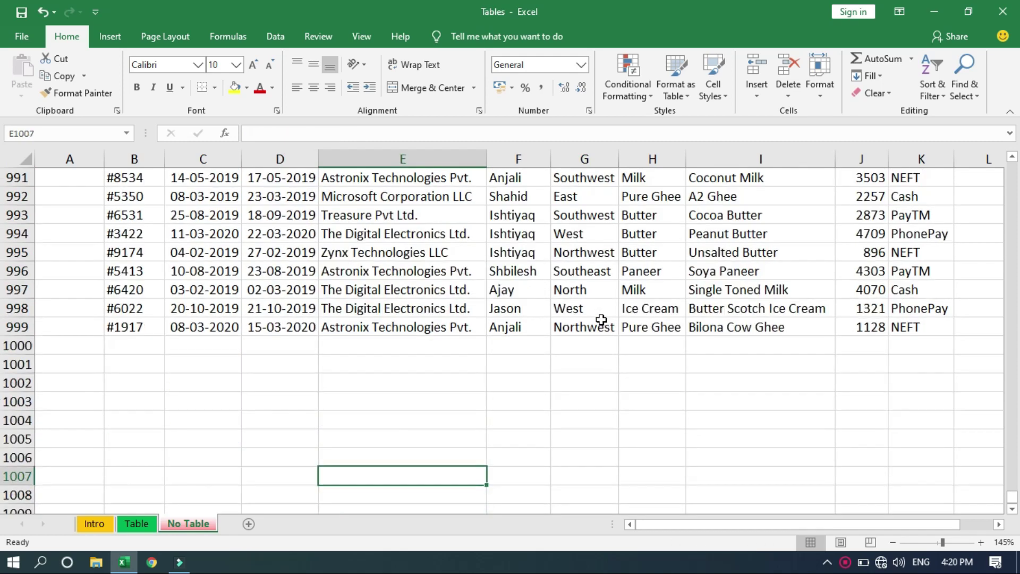
key(Up)
key(Up)
key(Up)
key(Up)
key(Up)
key(Up)
key(Up)
key(Up)
key(Up)
key(Up)
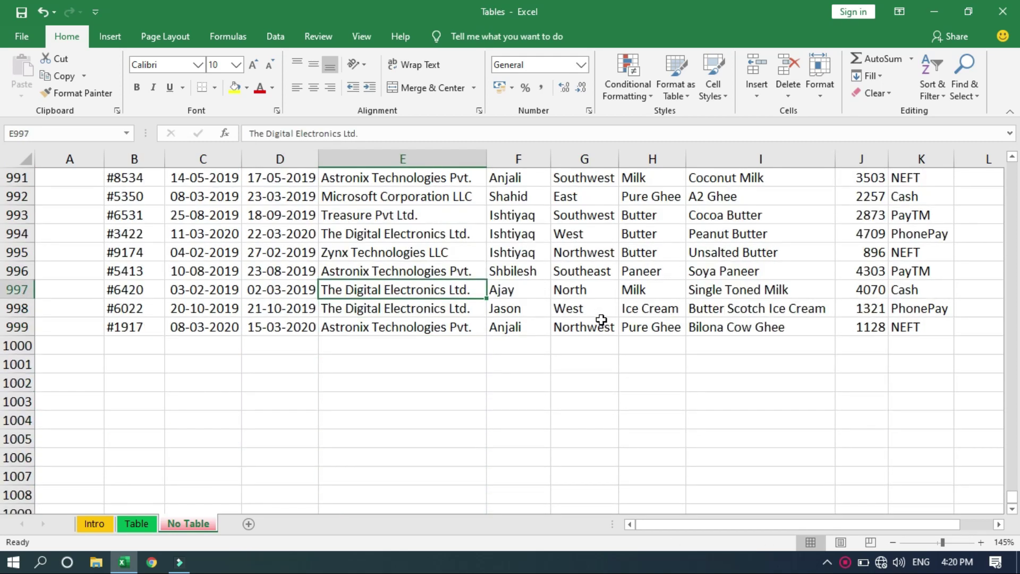
key(ctrl+space)
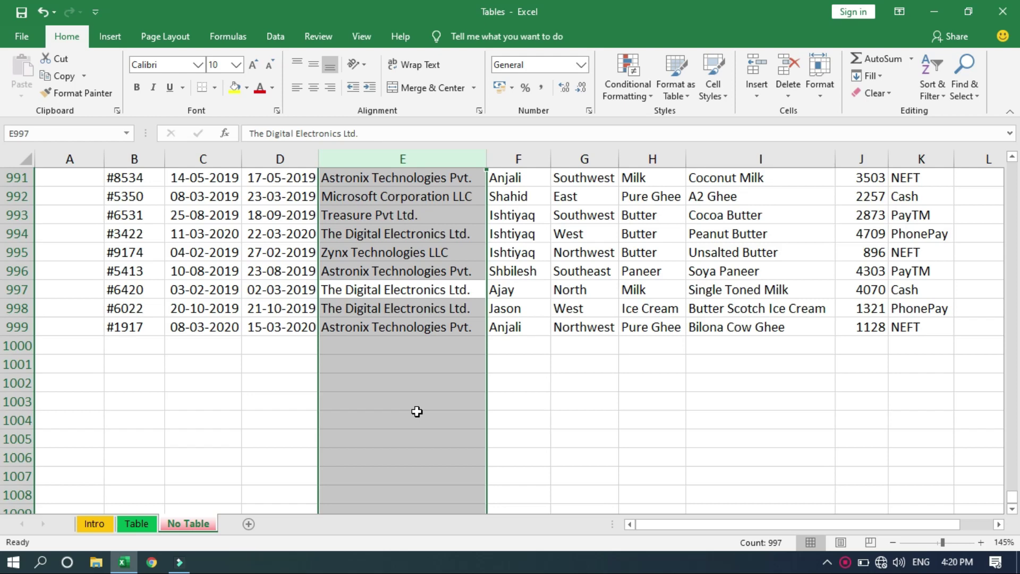
- On the Table sheet, examine where the table ends below its empty rows, and return to the Party Name cell in row 1007
click(137, 523)
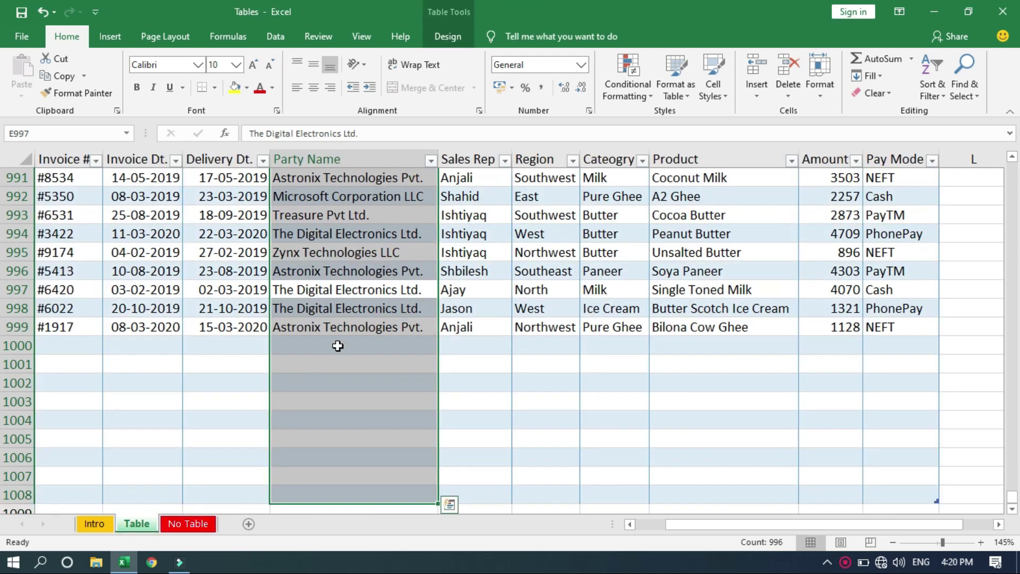
click(360, 377)
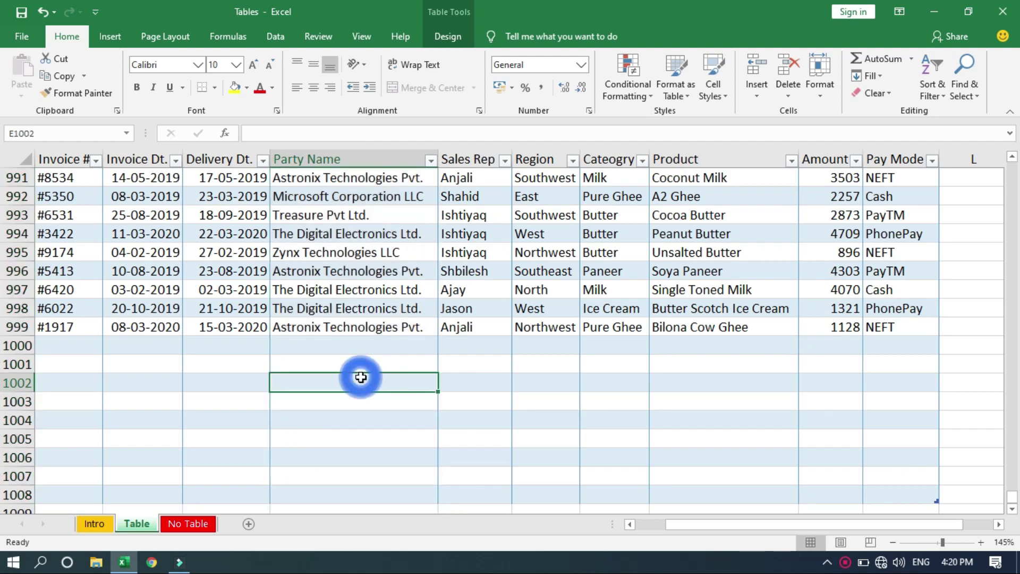
key(Down)
key(Down)
key(Down)
key(Down)
key(Down)
key(Down)
key(Down)
key(Down)
key(Down)
key(Down)
key(Down)
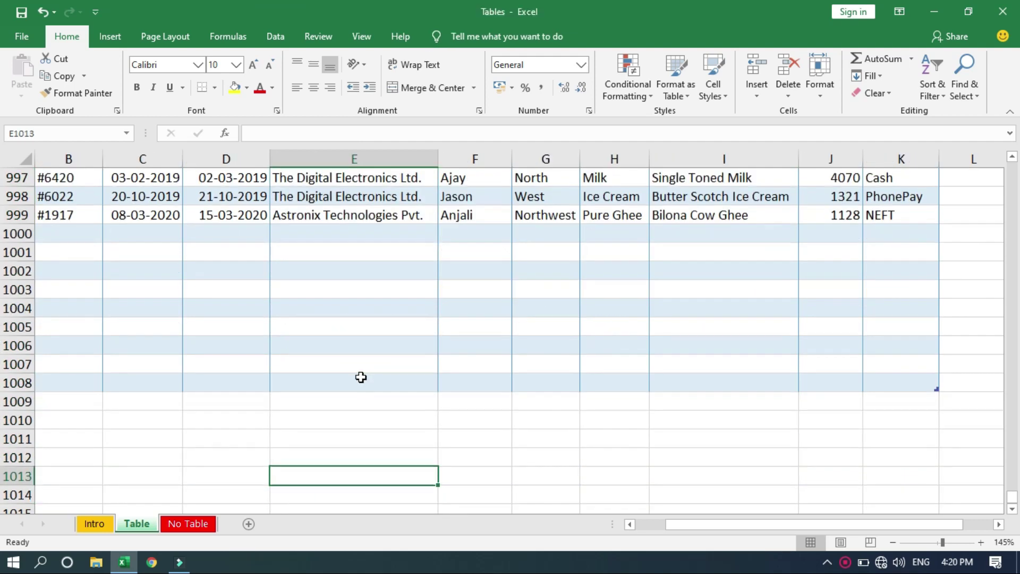
key(Up)
key(Up)
key(Up)
key(Up)
key(Up)
key(Up)
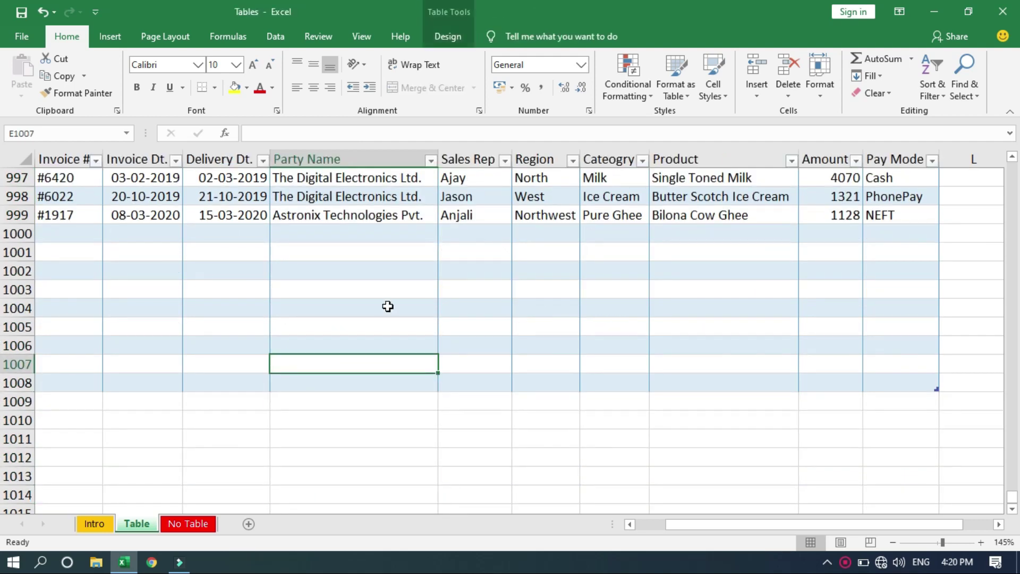
- Delete one empty row and the Party Name and Sales Rep columns from the table, and undo the Sales Rep column deletion
key(ctrl+minus)
key(ctrl+minus)
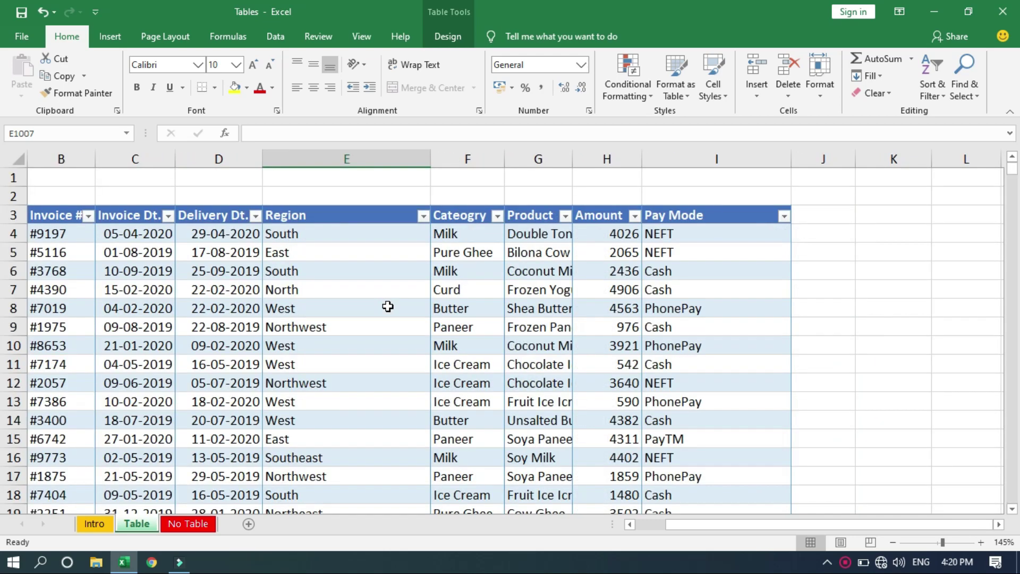
key(ctrl+z)
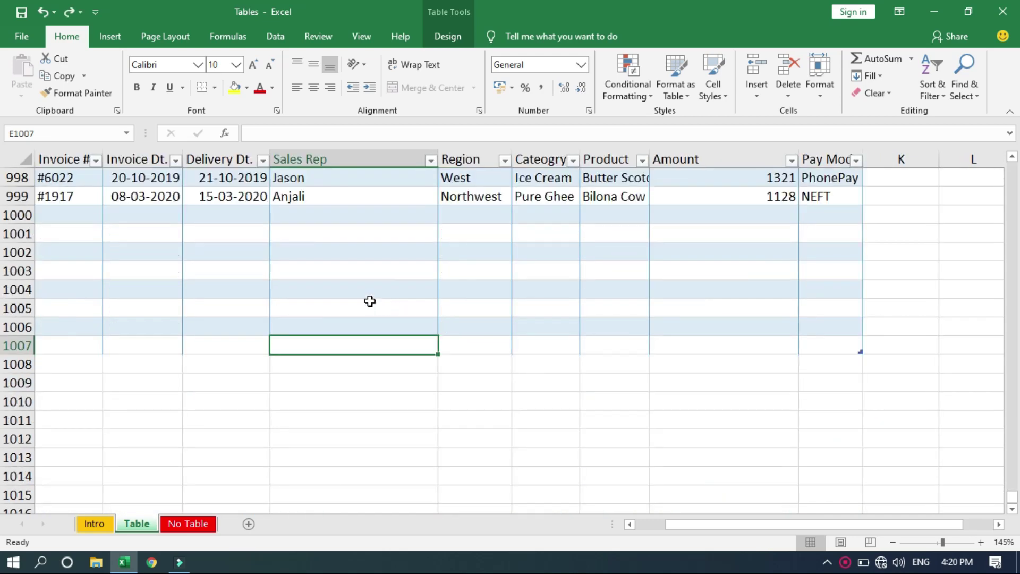
- Delete the remaining empty table rows below row 1000, along with the Sales Rep column
click(369, 301)
click(360, 248)
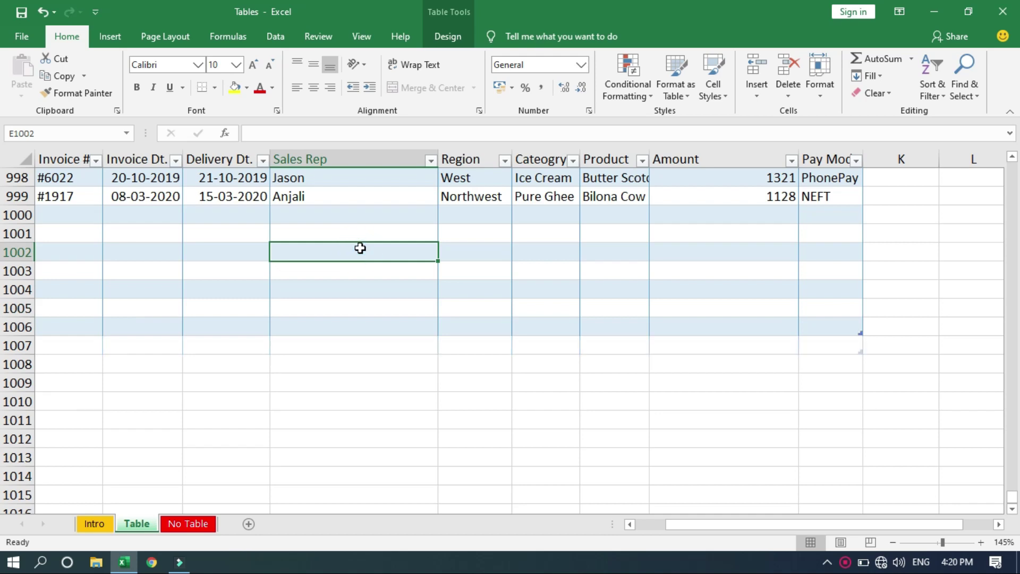
key(ctrl+z)
key(ctrl+z)
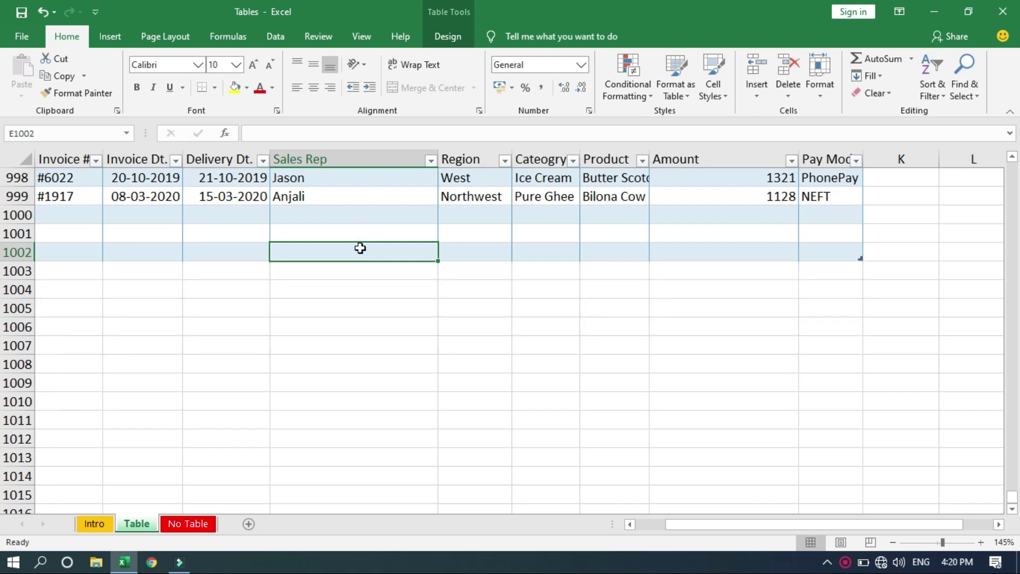
click(348, 223)
key(ctrl+z)
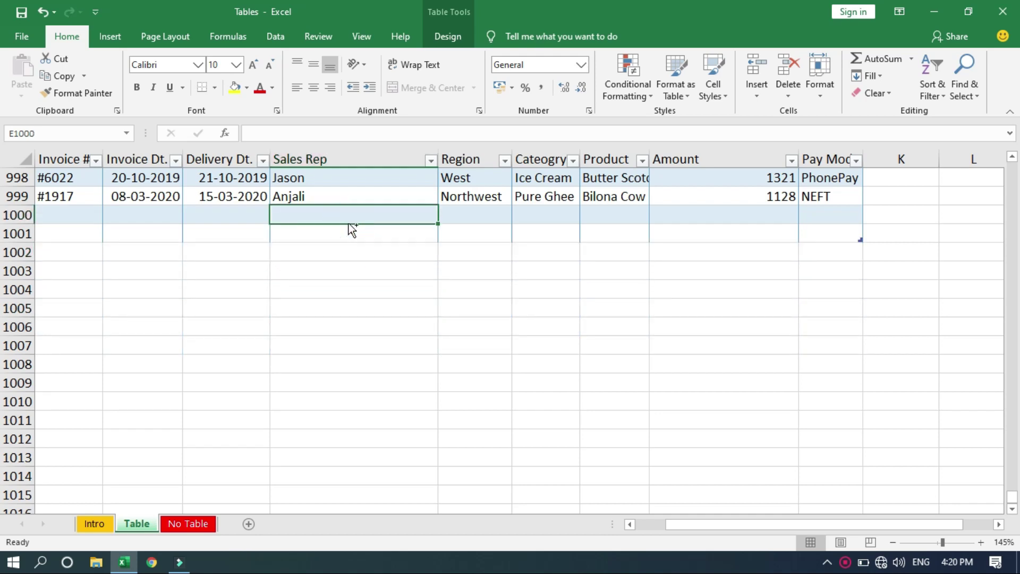
key(ctrl+z)
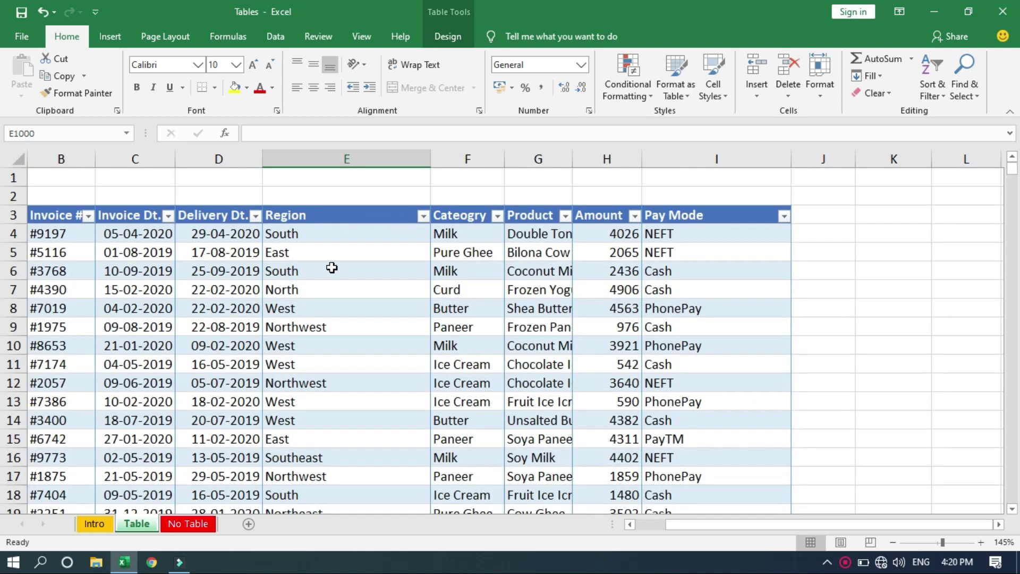
- Undo the Sales Rep column deletion, and select the column's cells from E1000 up to the first data row
click(323, 359)
key(ctrl+y)
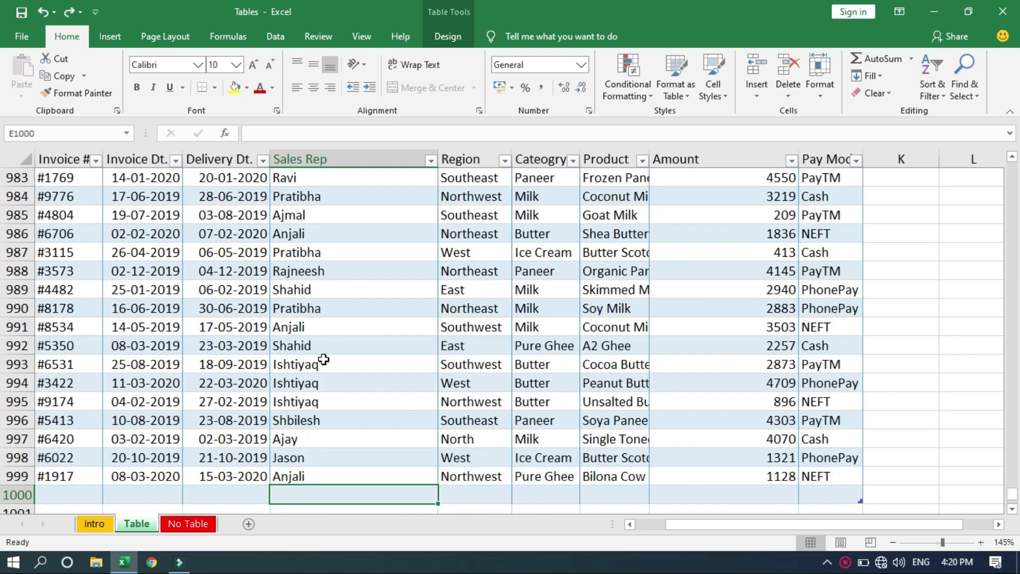
key(ctrl+shift+Up)
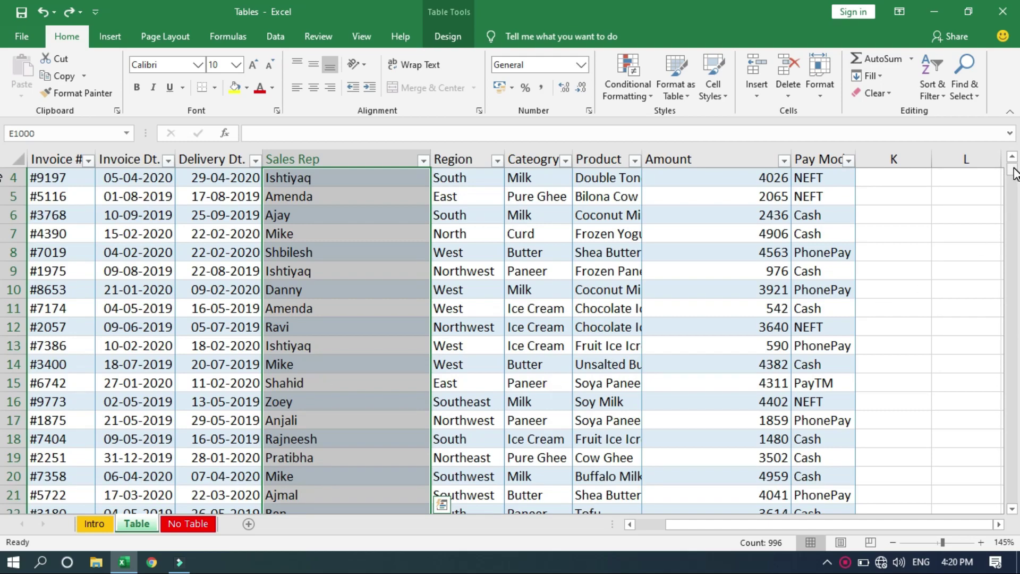
- Return to the end of the table, check the Intro sheet's benefits list, and select the entire table row 997 on the Table sheet
drag(1015, 172, 1016, 511)
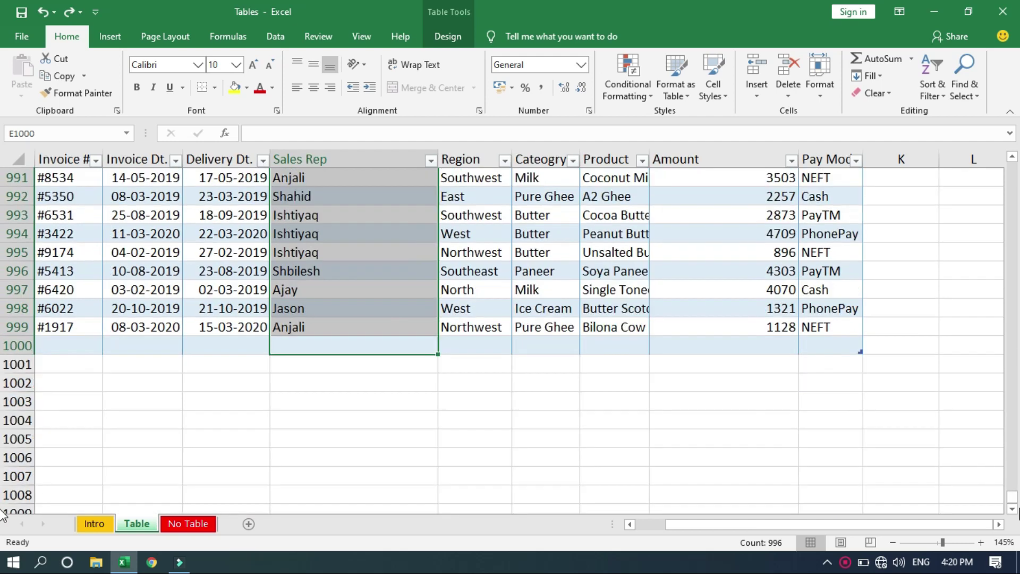
click(95, 523)
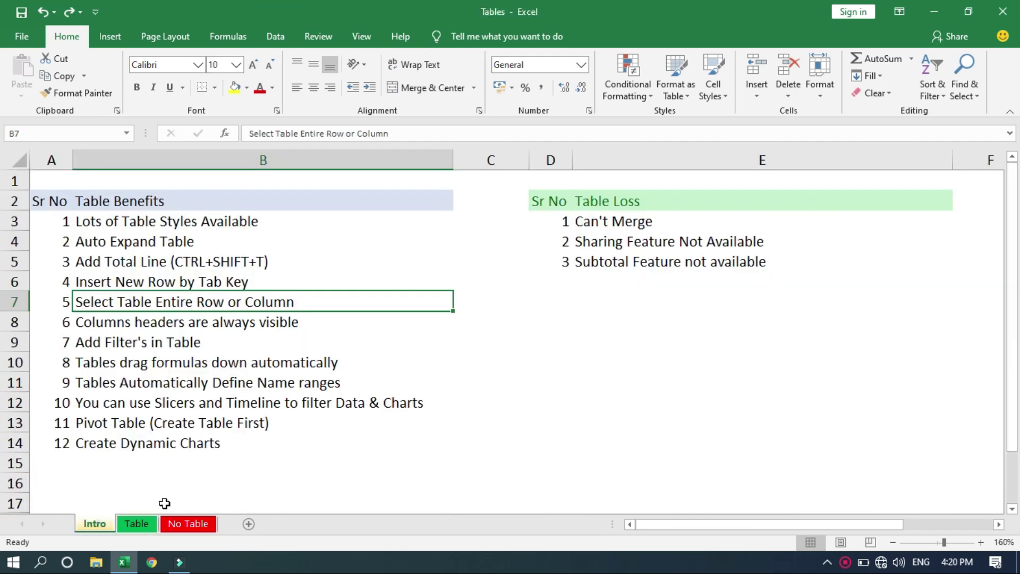
click(151, 520)
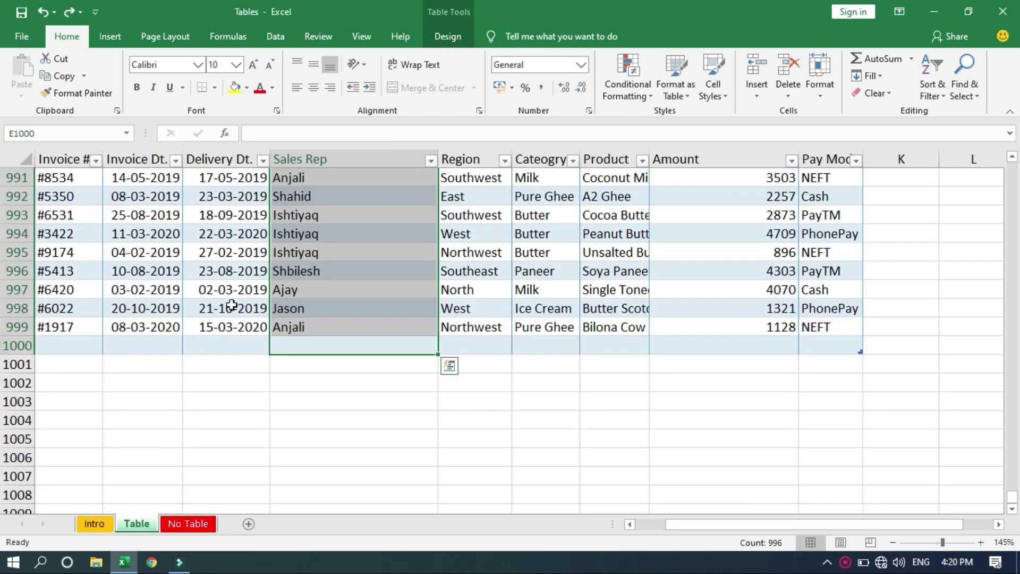
click(236, 289)
key(shift+space)
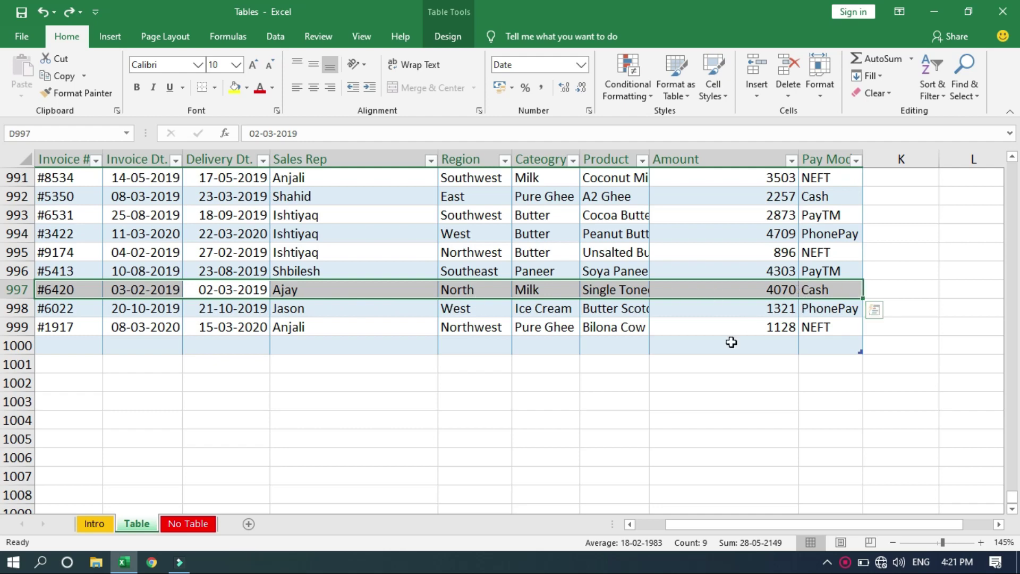
- On the No Table sheet, select the entire worksheet row 996 from its Invoice Dt. cell for comparison
click(193, 522)
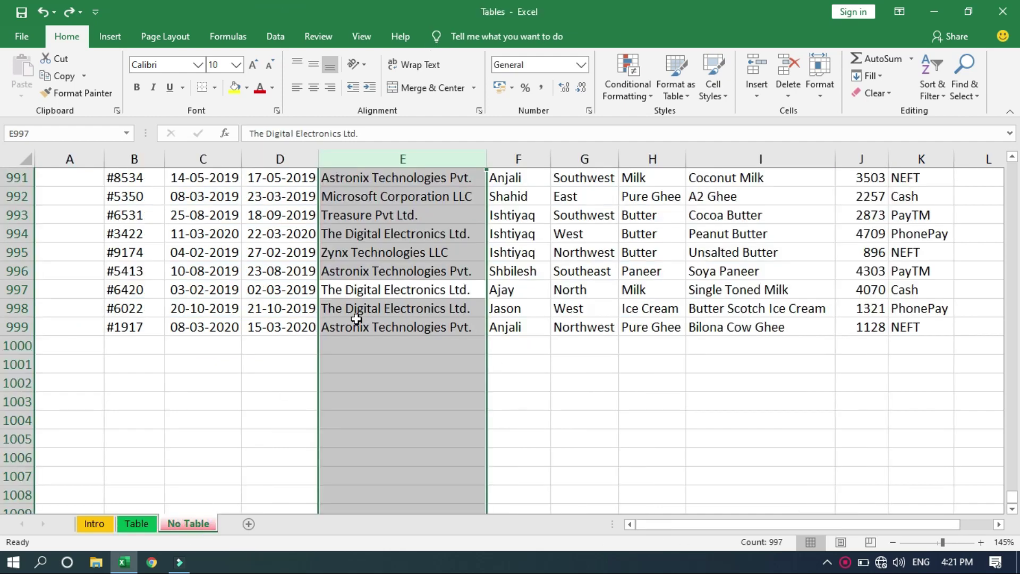
click(235, 271)
key(shift+space)
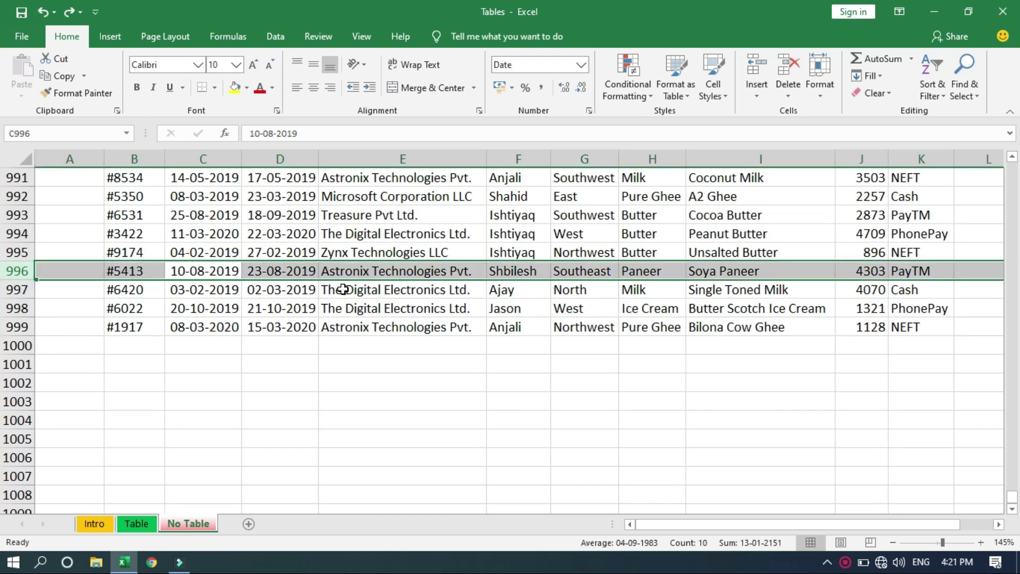
- Check the Intro sheet's list again, and select the whole table on the Table sheet starting from the Sales Rep cell in row 997
click(137, 522)
click(96, 525)
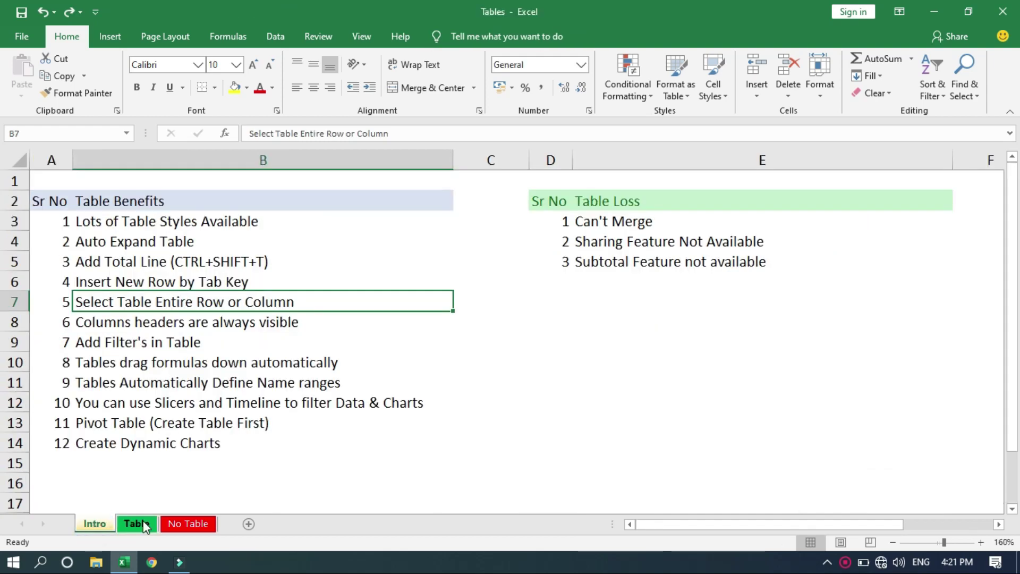
click(137, 523)
click(303, 289)
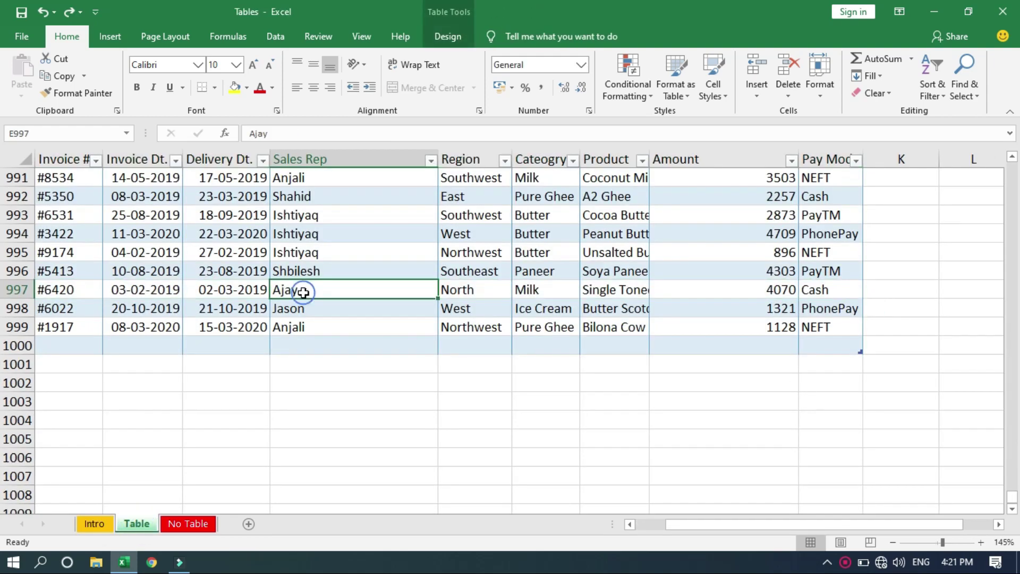
key(ctrl+a)
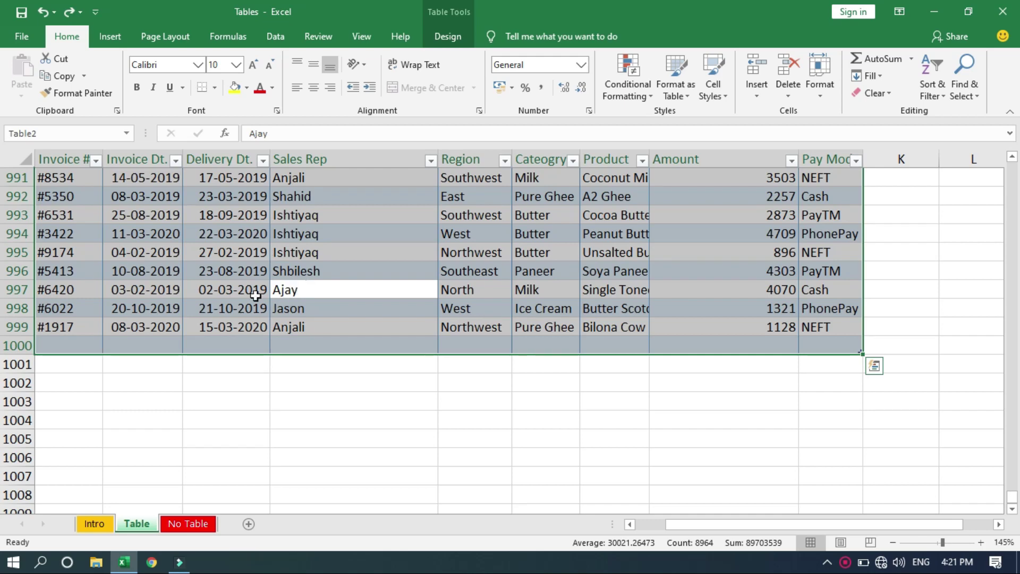
- Select benefit 6, "Columns headers are always visible", on the Intro sheet, and go to cell D2 above the data on the No Table sheet
click(94, 523)
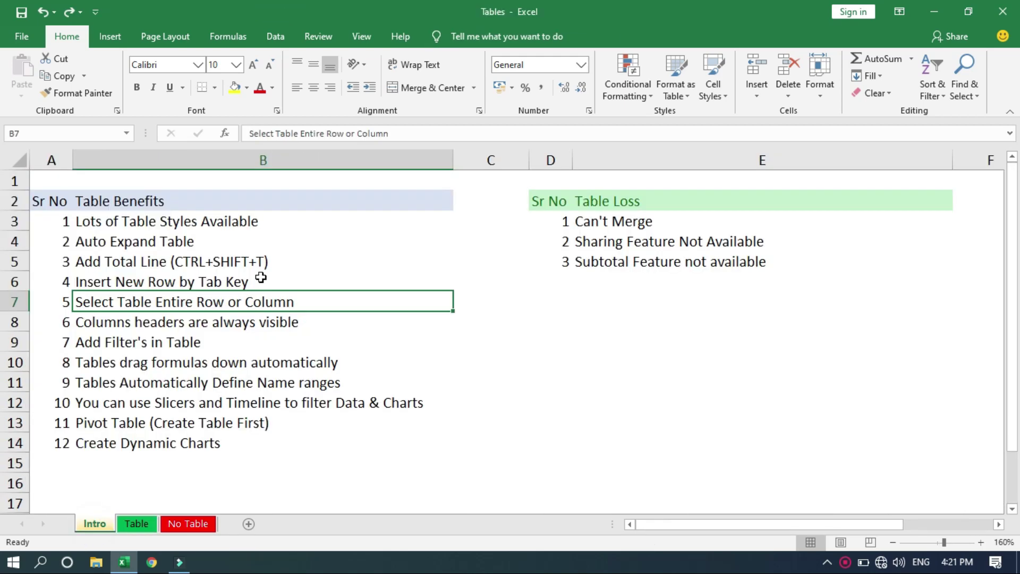
click(188, 324)
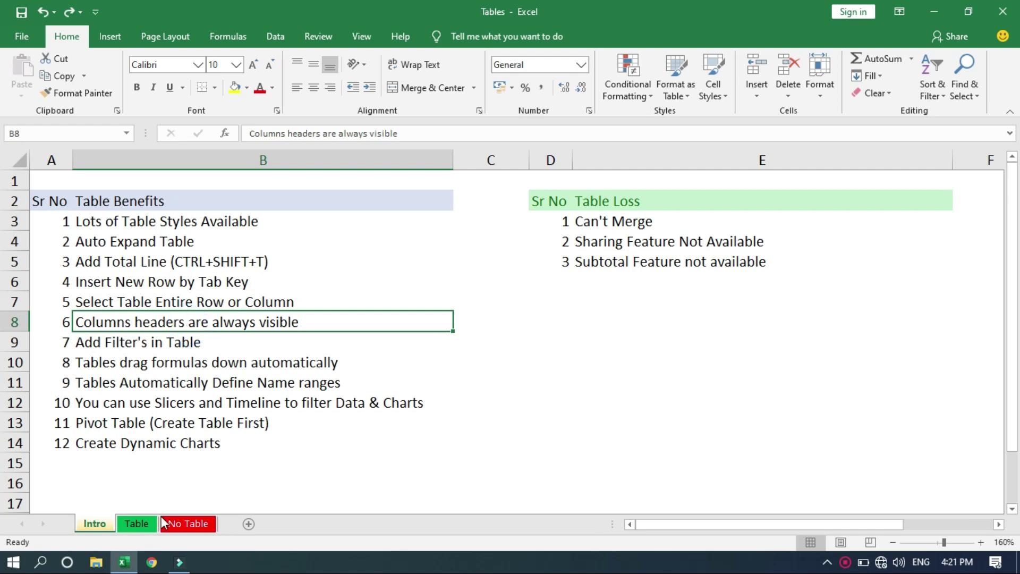
click(187, 524)
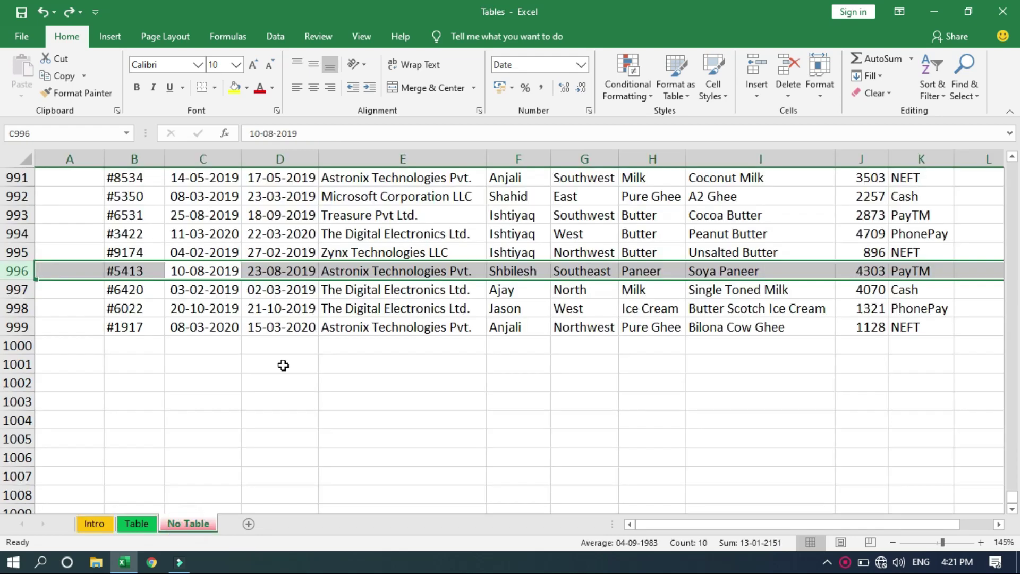
click(283, 365)
key(ctrl+Up)
key(ctrl+Up)
key(ctrl+Up)
key(Down)
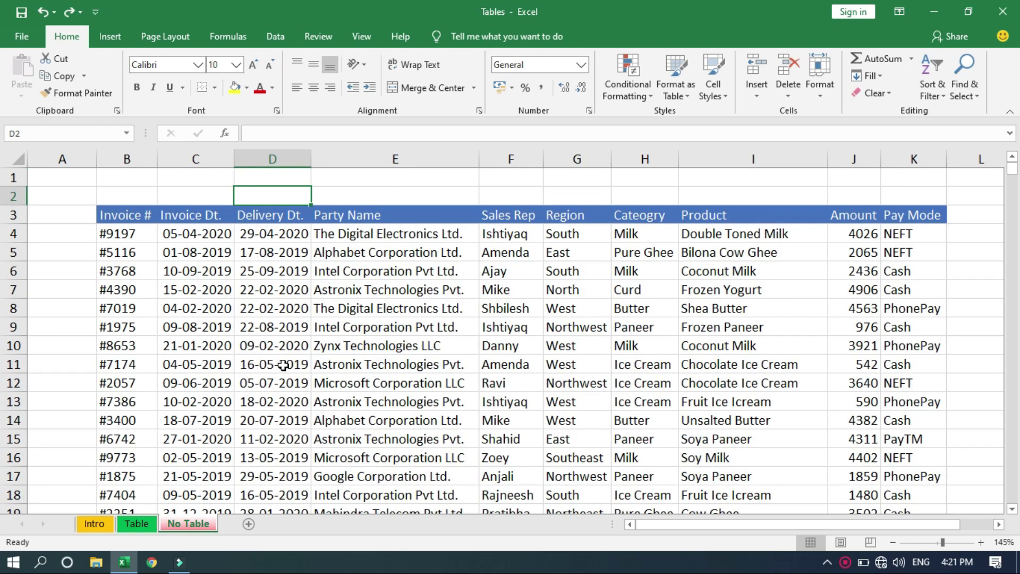
- Move down the Delivery Dt. column of the plain data to row 38 to examine whether its header row stays in view
click(270, 259)
click(271, 264)
key(Down)
key(Down)
key(Down)
key(Down)
key(Down)
key(Down)
key(Down)
key(Down)
key(Down)
key(Down)
key(Down)
key(Down)
key(Down)
key(Down)
key(Down)
key(Down)
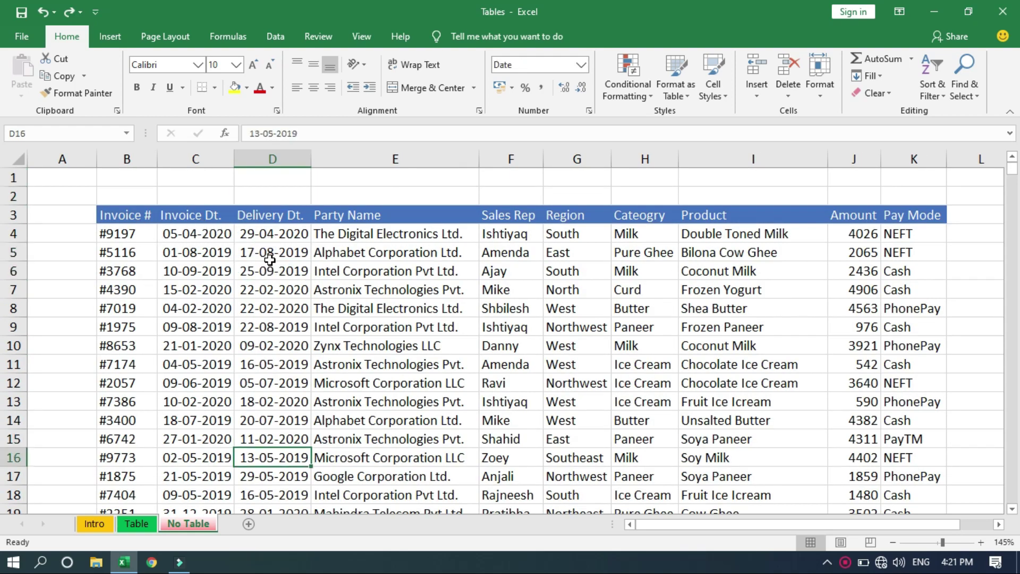
key(Down)
key(Down)
key(Down)
key(Down)
key(Down)
key(Down)
key(Down)
key(Down)
key(Down)
key(Down)
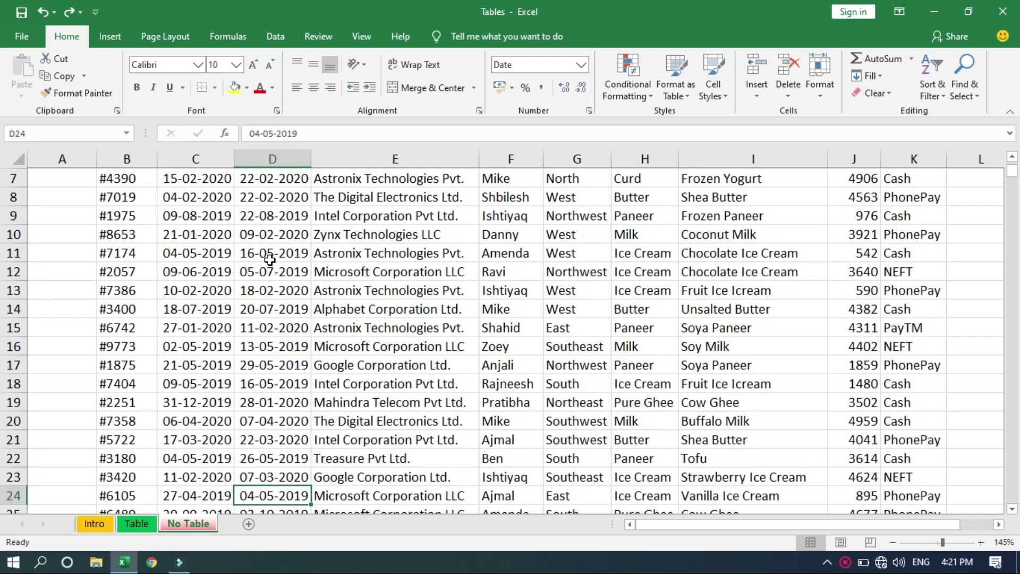
key(Down)
key(Down)
key(Down)
key(Down)
key(Down)
key(Down)
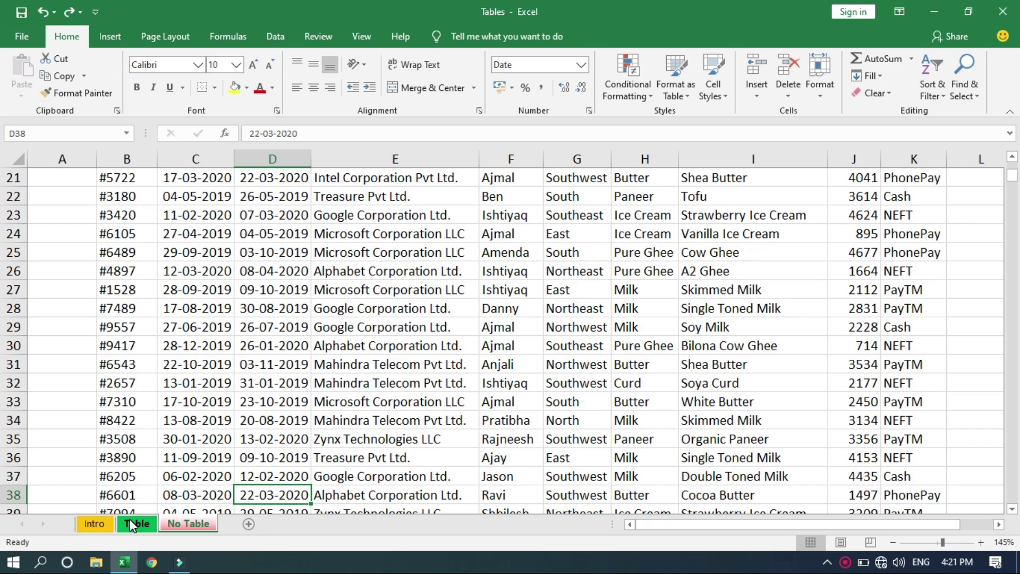
- On the Table sheet, go back to the start of the table at its header row, in cell A3
click(132, 525)
click(362, 261)
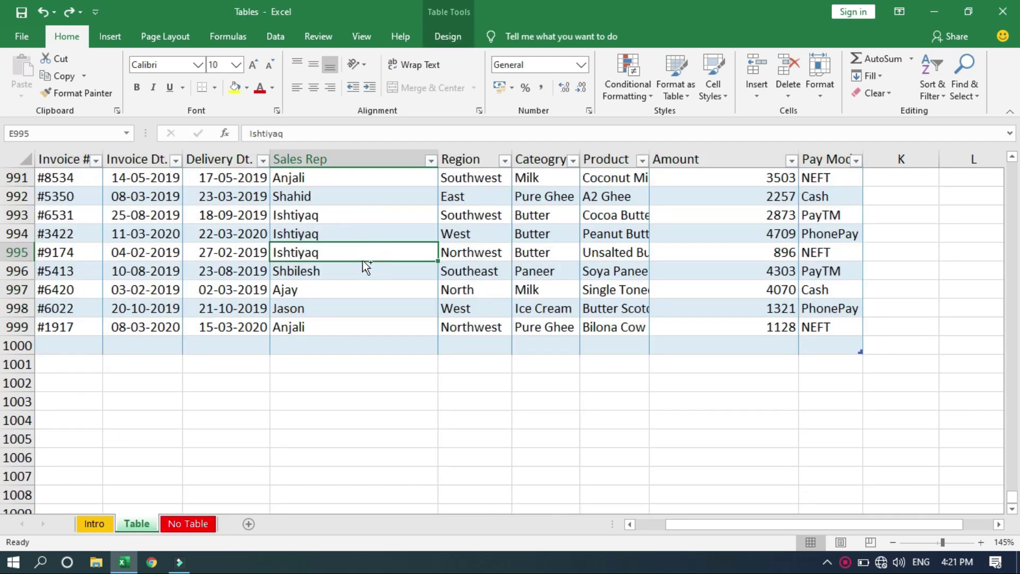
key(ctrl+Up)
key(ctrl+Up)
key(Left)
key(Left)
key(Left)
key(Left)
key(Down)
key(Down)
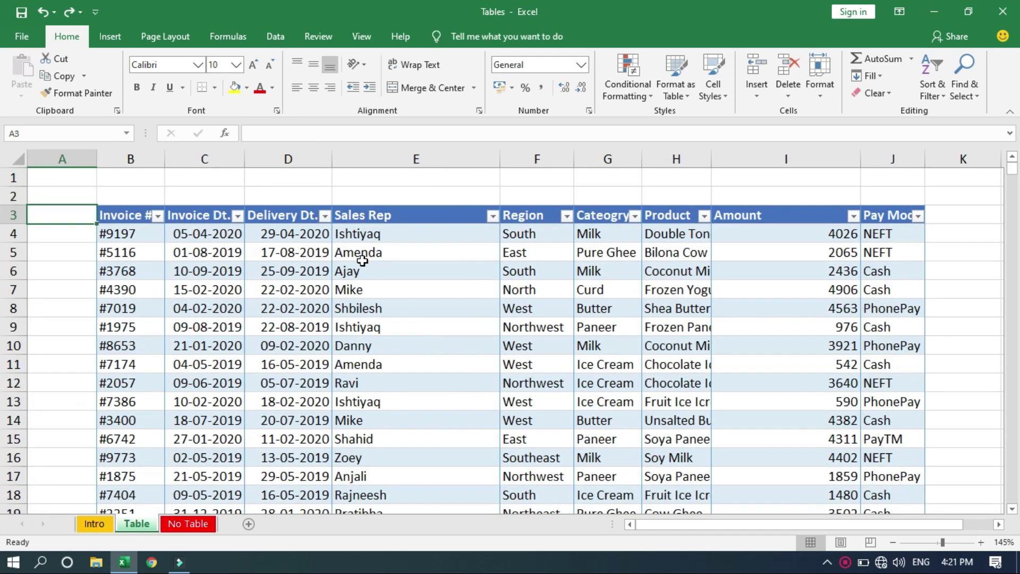
- Move down the table's Delivery Dt. column from row 7 to row 39 to examine how the column headers behave
click(330, 296)
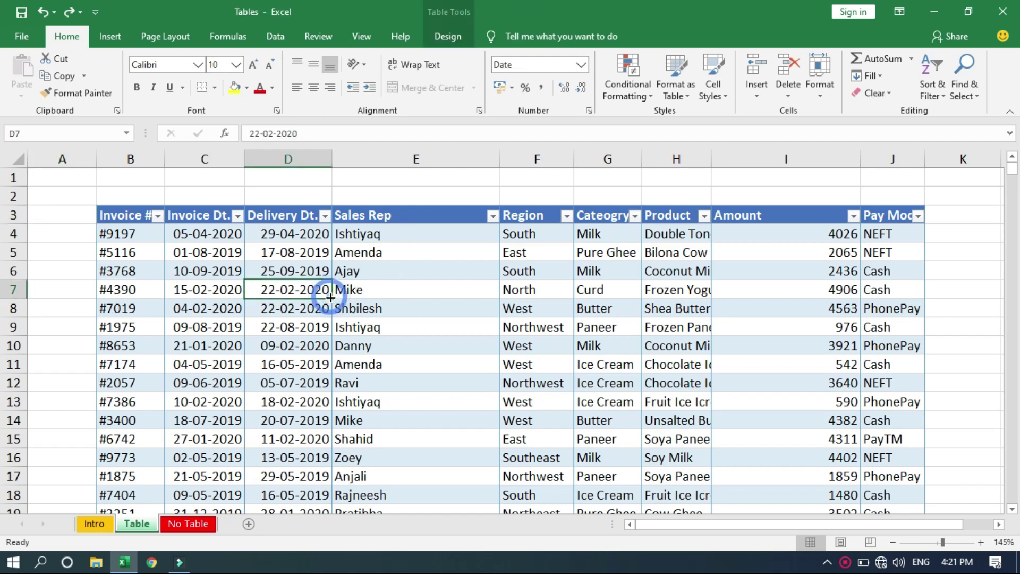
key(Down)
key(Down)
key(Down)
key(Down)
key(Down)
key(Down)
key(Down)
key(Down)
key(Down)
key(Down)
key(Down)
key(Down)
key(Down)
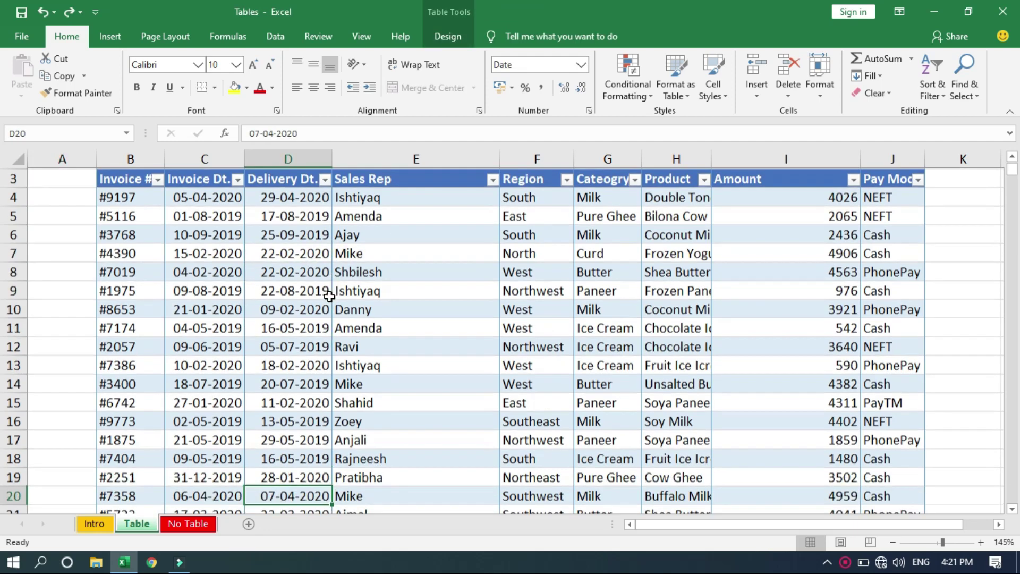
key(Down)
key(Down)
key(Down)
key(Down)
key(Down)
key(Down)
key(Down)
key(Down)
key(Down)
key(Down)
key(Down)
key(Down)
key(Down)
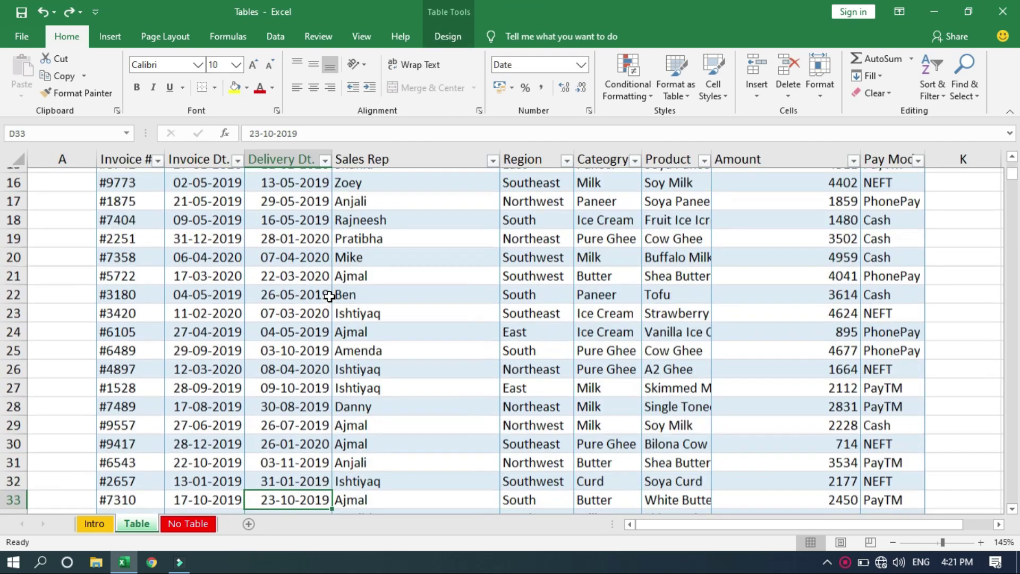
key(Down)
key(Down)
key(Down)
key(Down)
key(Down)
key(Down)
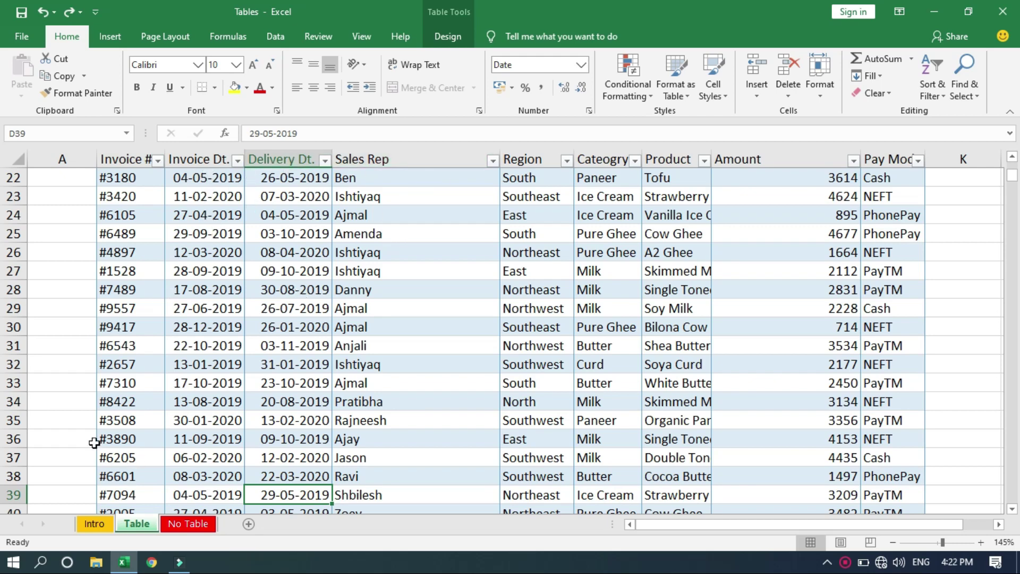
- Select benefit 7, "Add Filter's in Table", on the Intro sheet, and go to cell E1 above the table on the Table sheet
click(93, 524)
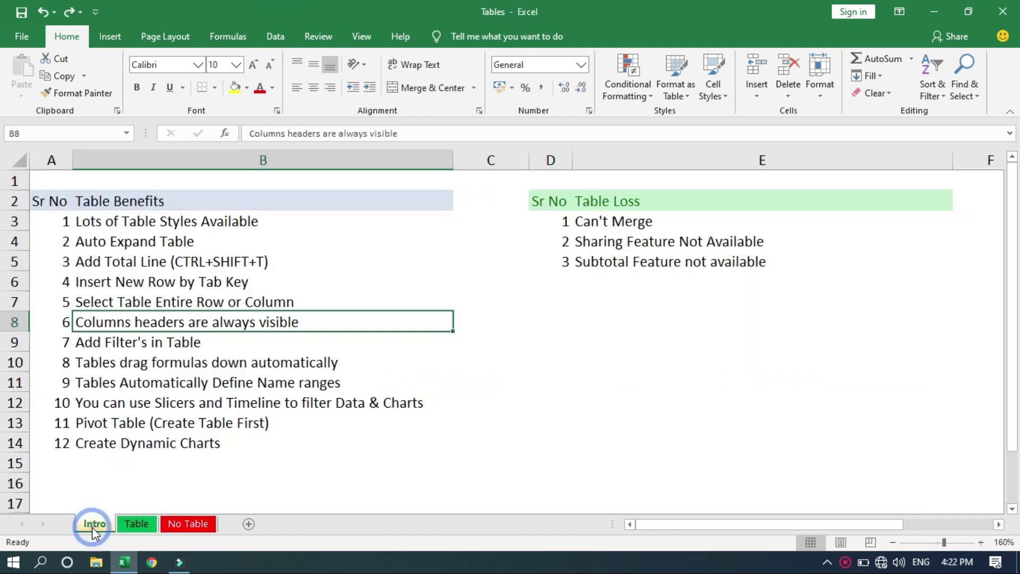
click(194, 349)
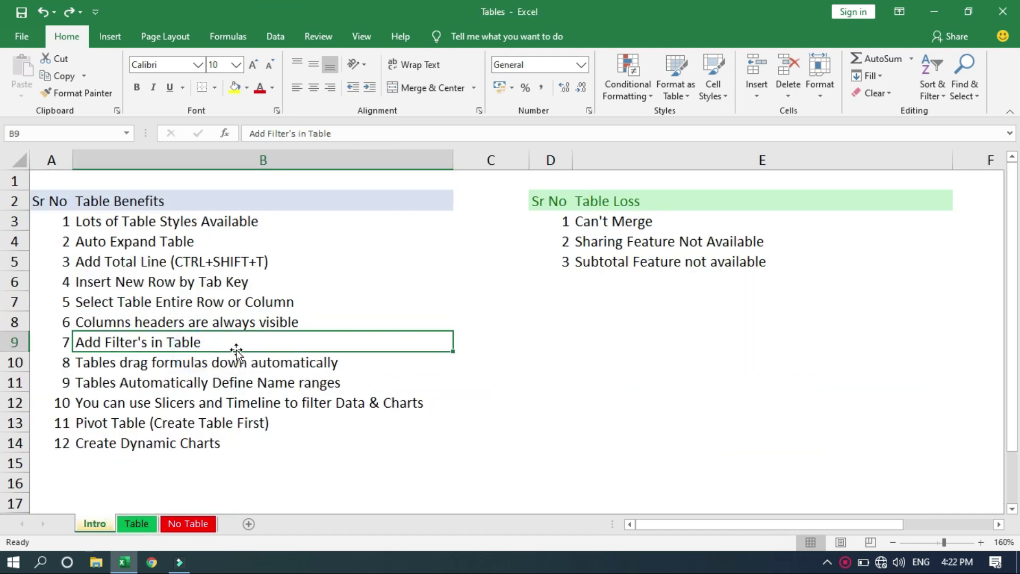
click(136, 524)
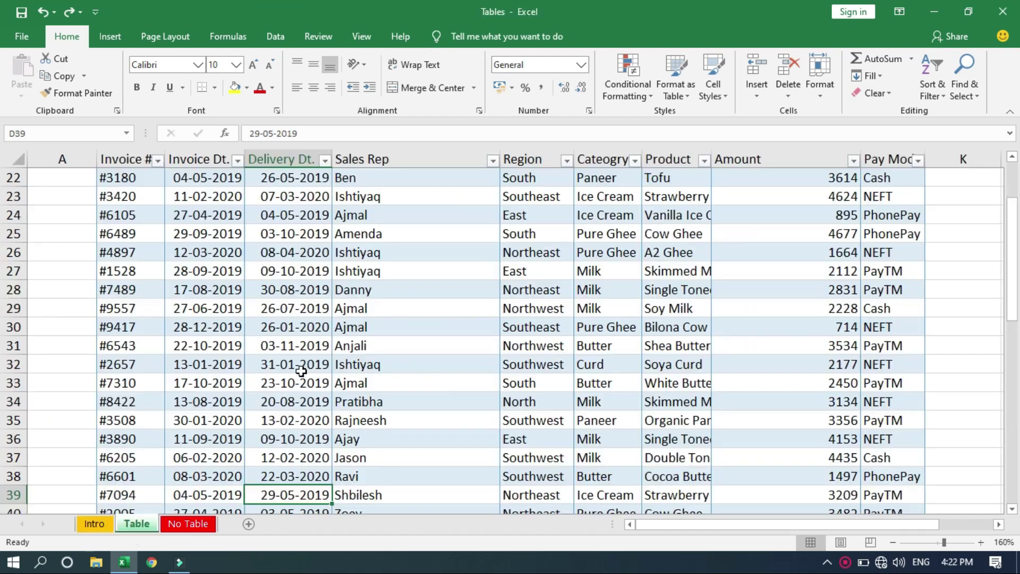
click(339, 283)
key(ctrl+Up)
key(ctrl+Up)
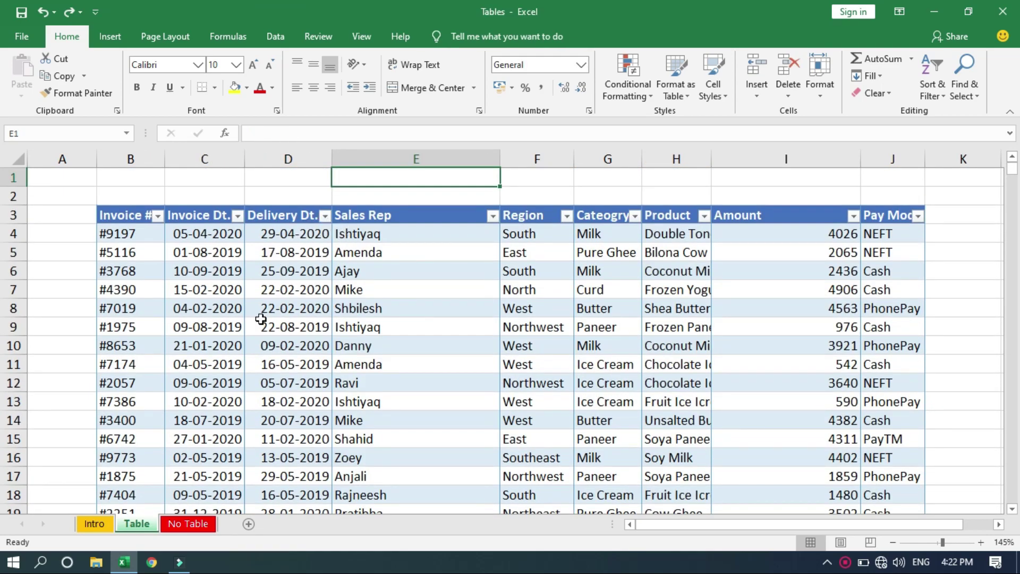
- On the No Table sheet, copy the entire invoice data range with its headers and paste a second copy starting at N3
click(196, 523)
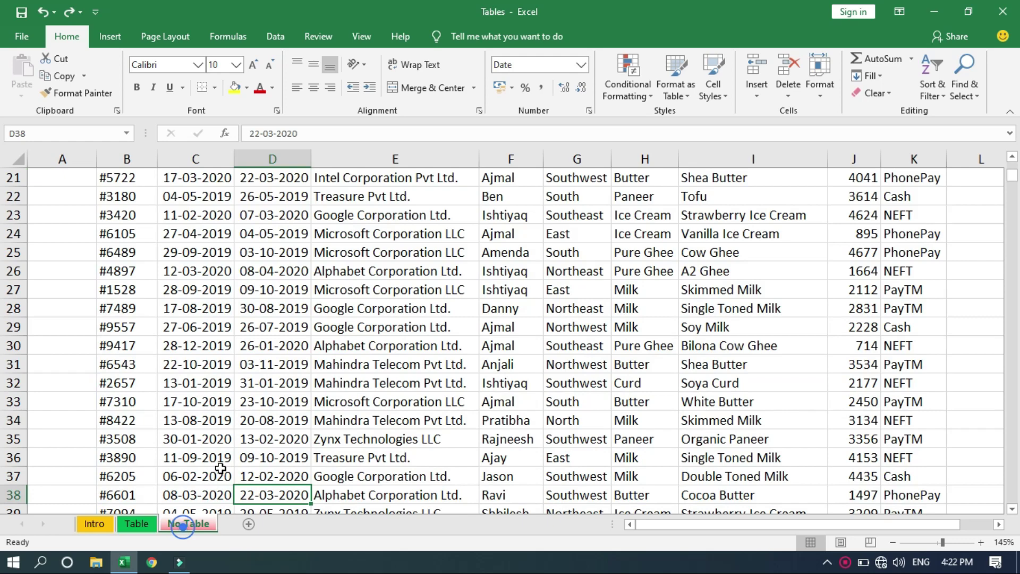
click(366, 306)
key(ctrl+Up)
key(ctrl+Up)
key(Down)
key(Down)
key(Down)
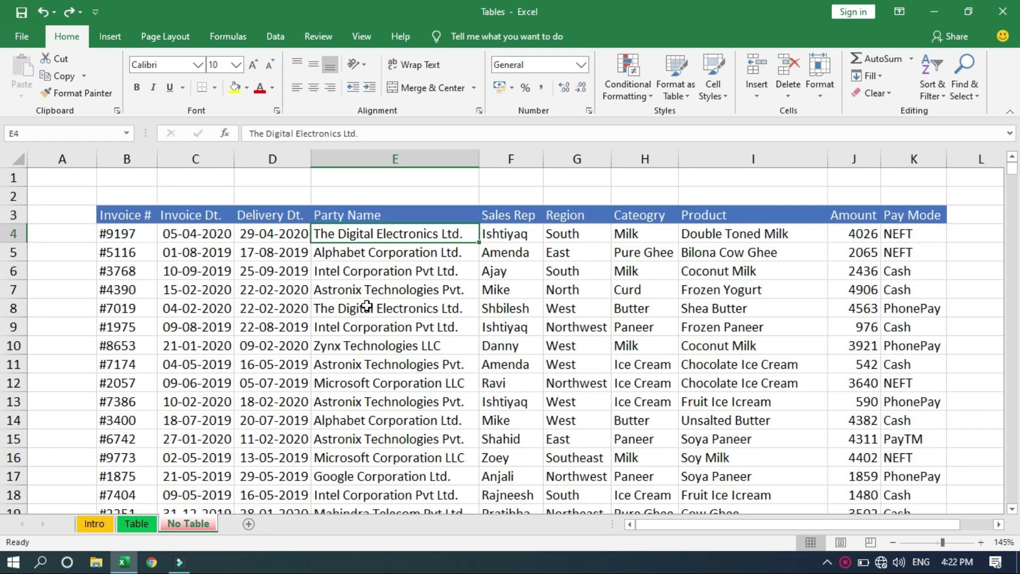
key(ctrl+a)
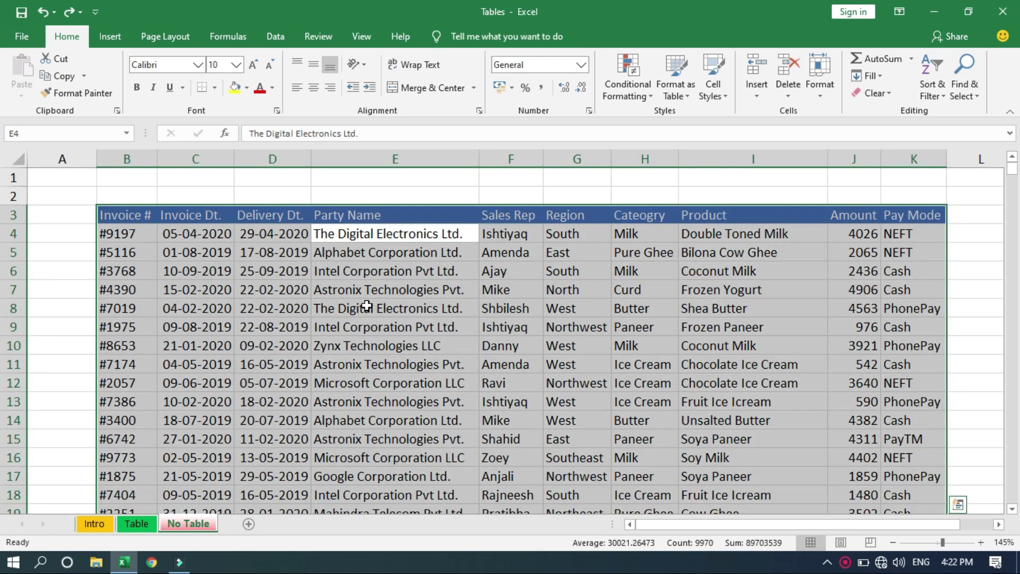
key(ctrl+c)
key(ctrl+Right)
key(Right)
key(Right)
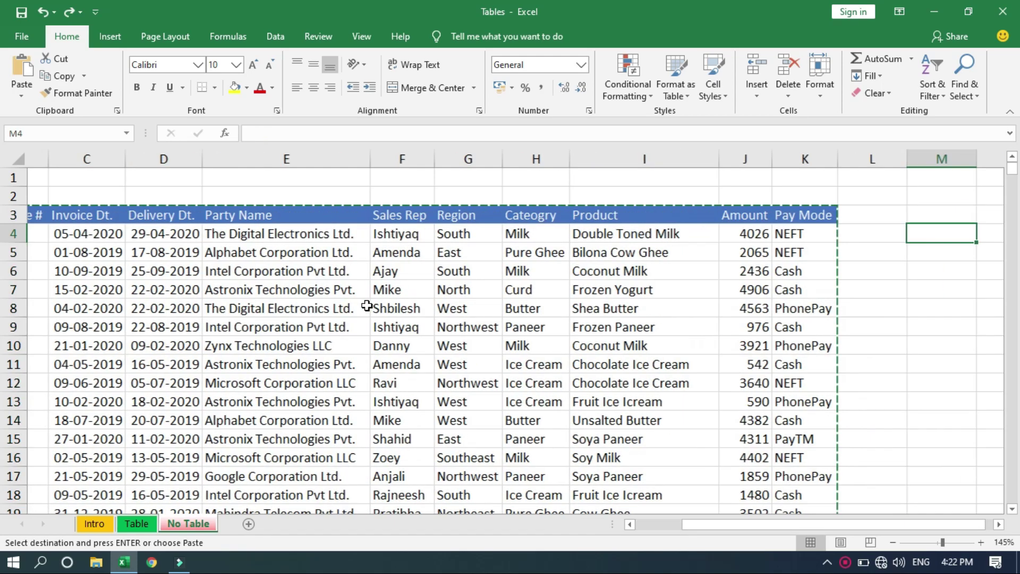
key(Up)
key(Right)
key(ctrl+v)
key(ctrl+Left)
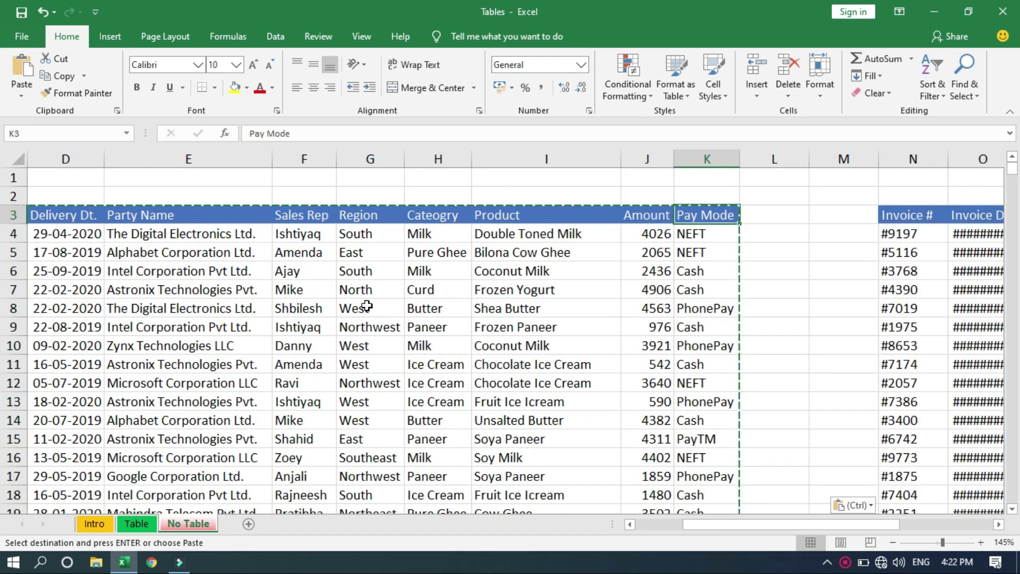
- Select the pasted data from N3 through its last cell to check its extent, and return to the original data's Invoice # header
key(ctrl+Right)
key(ctrl+shift+End)
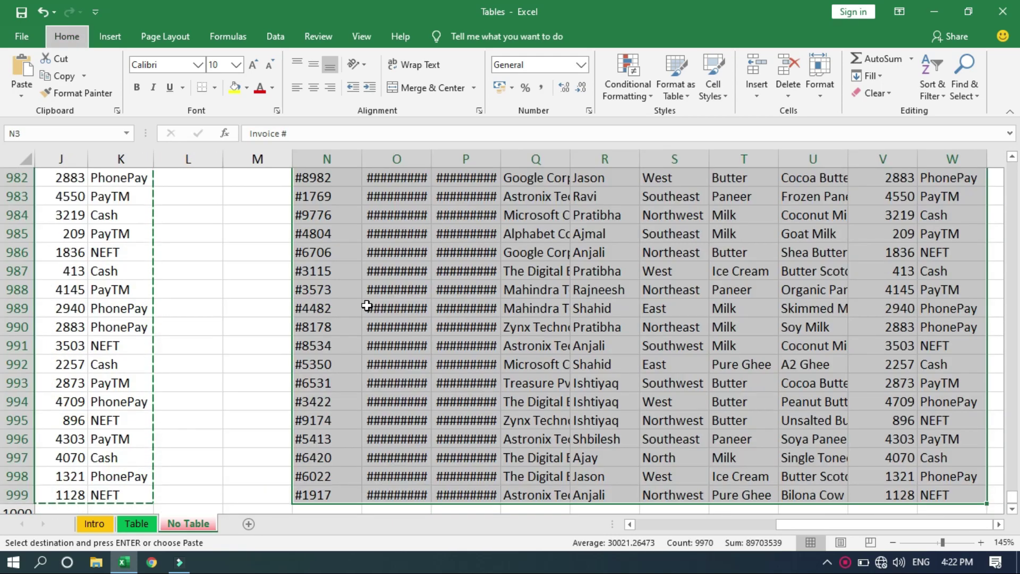
key(ctrl+BackSpace)
key(ctrl+Left)
key(ctrl+Left)
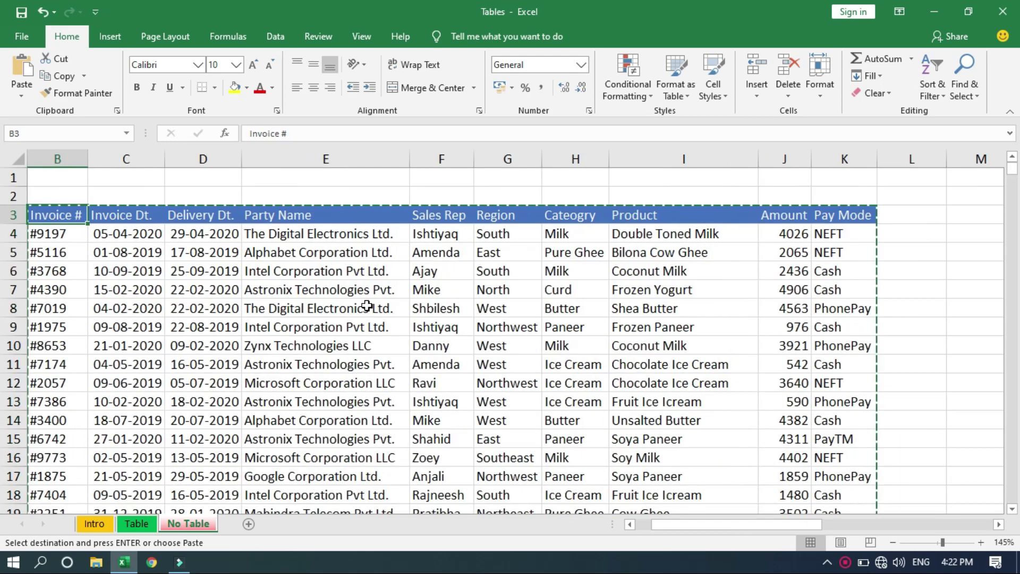
- Compare the starts of both data blocks, and apply Filter to the original invoice data from its Invoice # header in B3
key(ctrl+Right)
key(ctrl+Right)
key(ctrl+Left)
key(ctrl+Left)
click(929, 85)
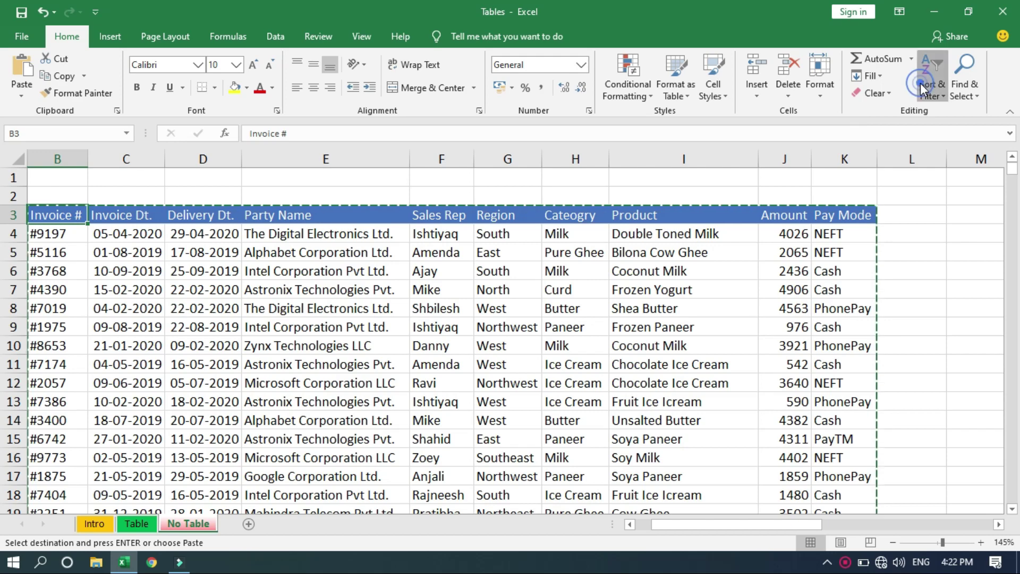
click(924, 165)
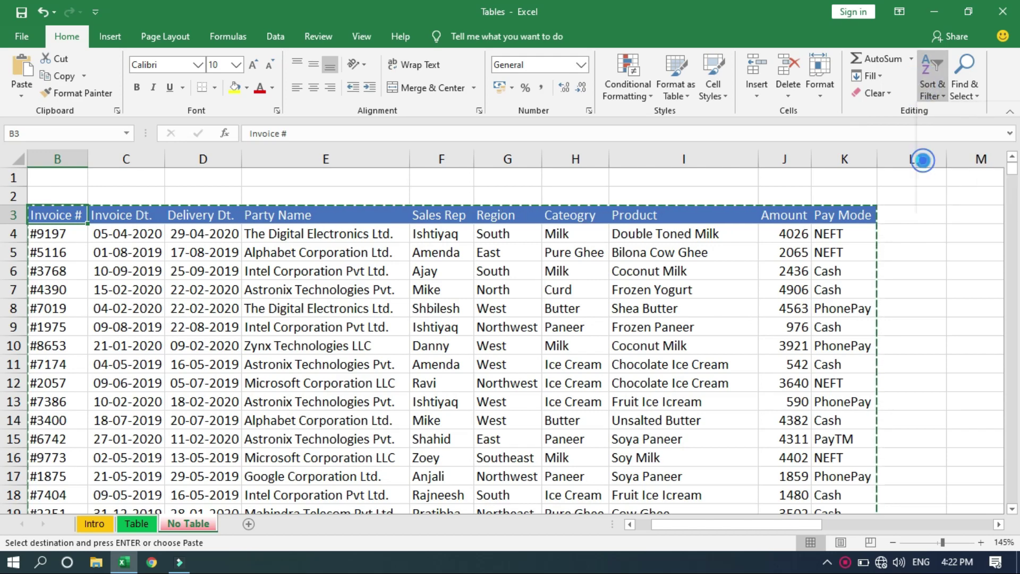
- Remove the filter from the original invoice data and apply Filter to the second copy from its cell P4 instead
click(856, 224)
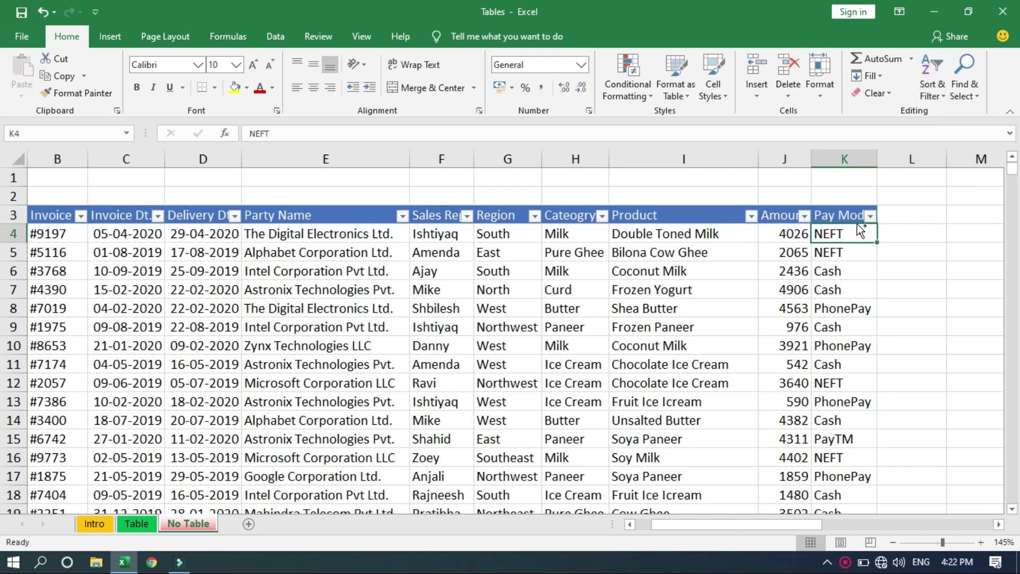
key(Right)
key(Right)
key(Right)
key(Right)
key(Right)
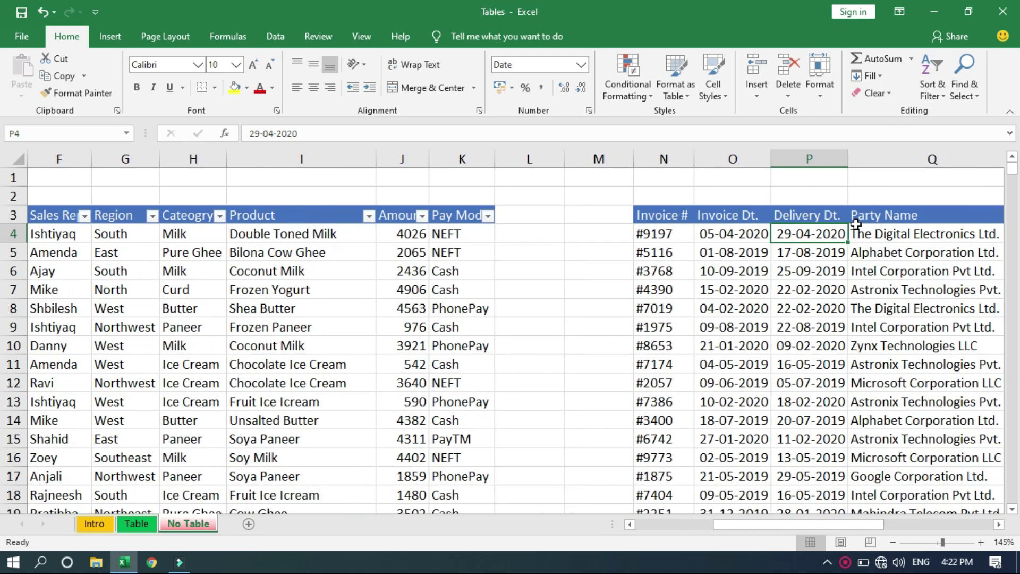
click(932, 87)
click(919, 168)
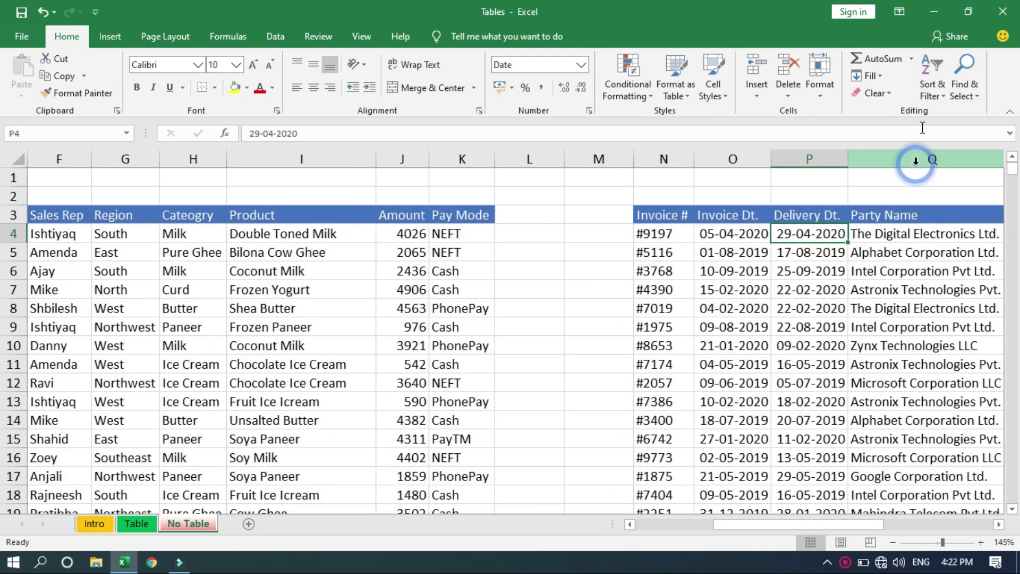
click(923, 86)
click(910, 170)
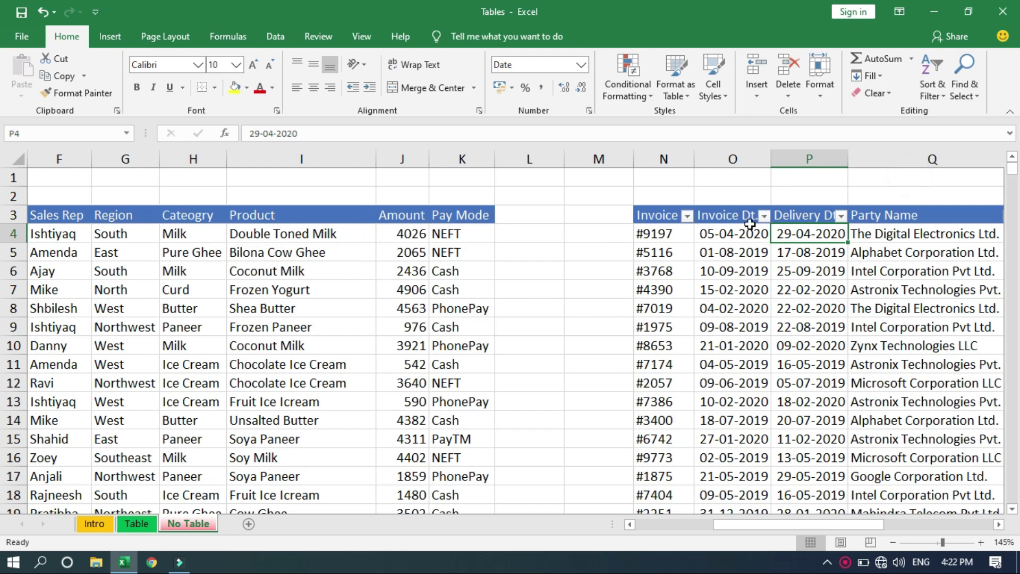
click(352, 288)
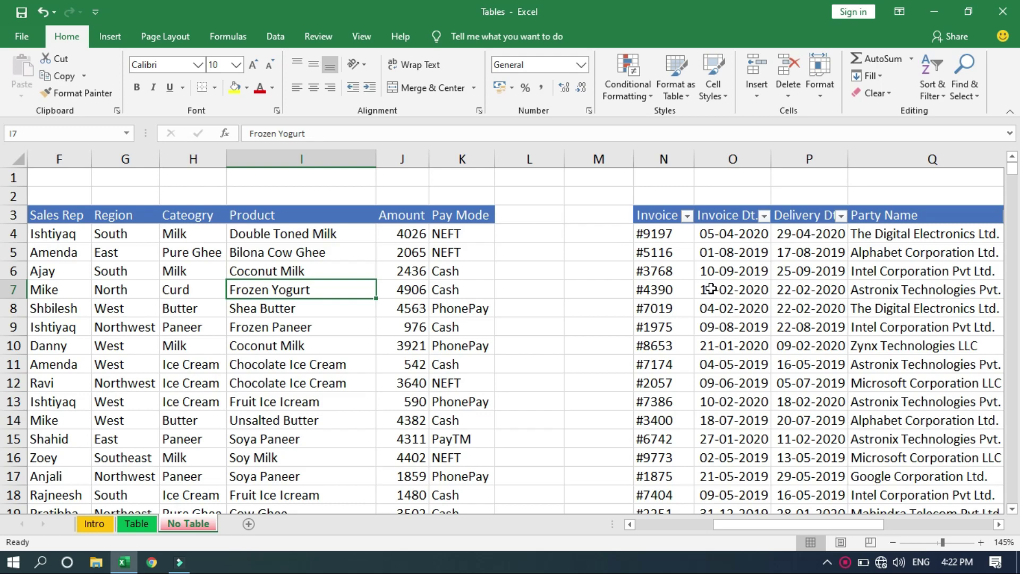
- On the Table sheet, copy the entire invoice table with its headers and paste a second table starting at L3
click(136, 524)
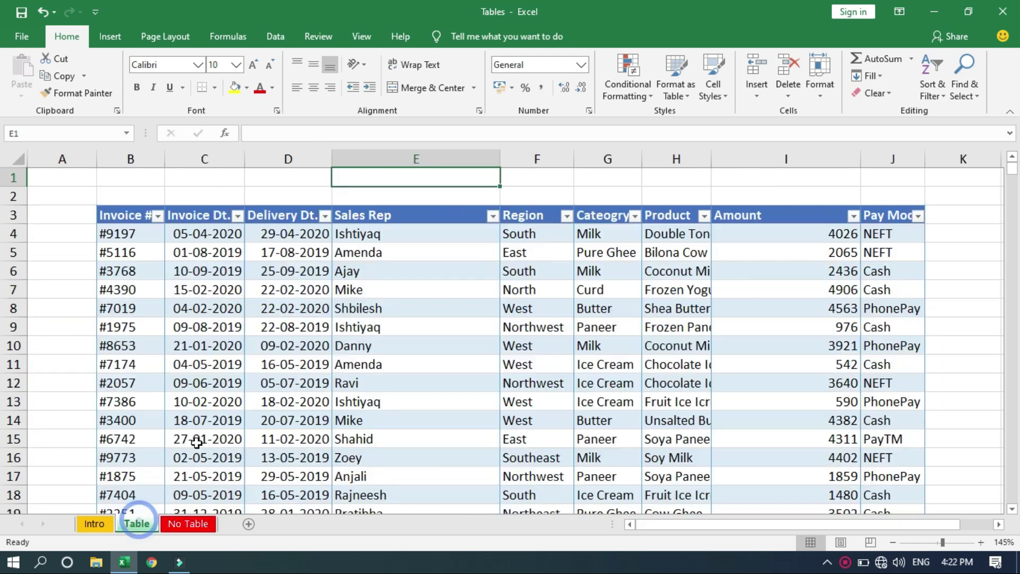
click(447, 279)
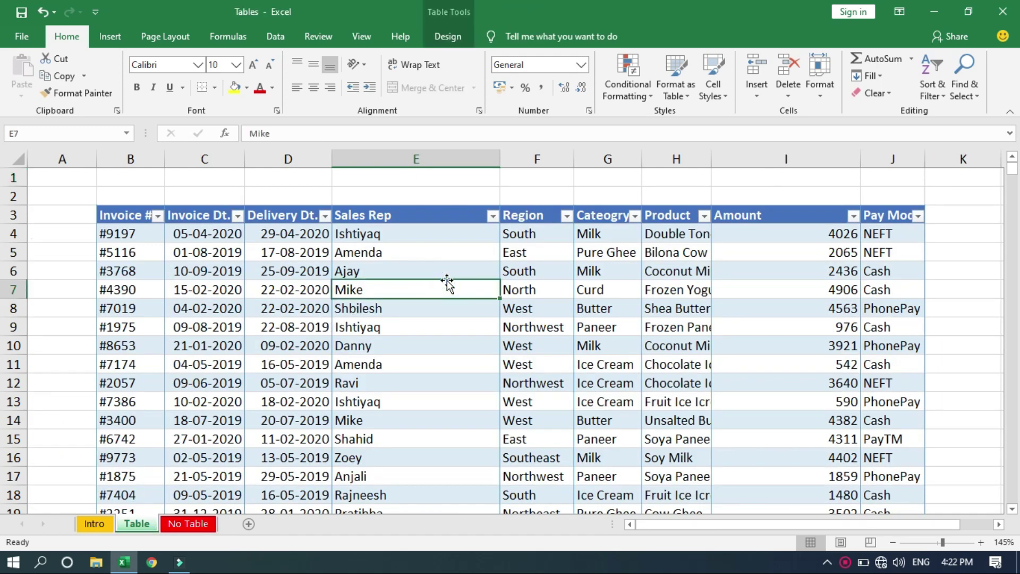
key(ctrl+a)
key(ctrl+a)
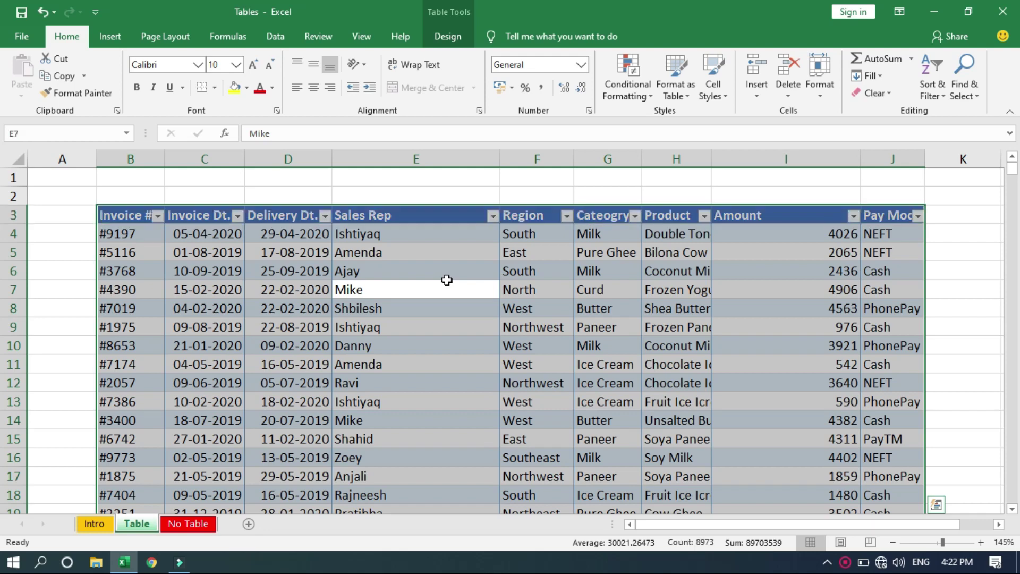
key(ctrl+c)
key(ctrl+Right)
key(Up)
key(Up)
key(Up)
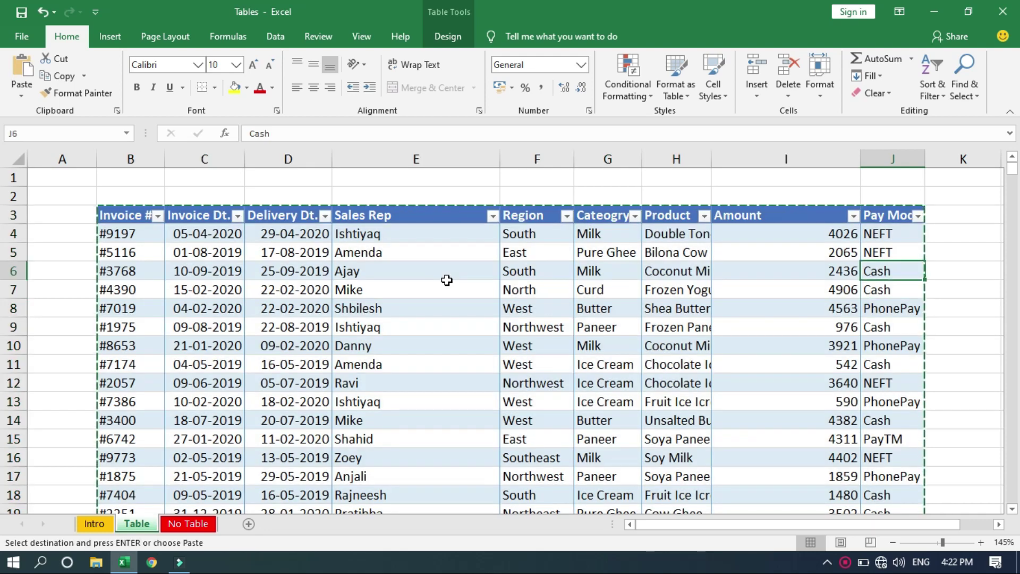
key(Right)
key(Right)
key(Up)
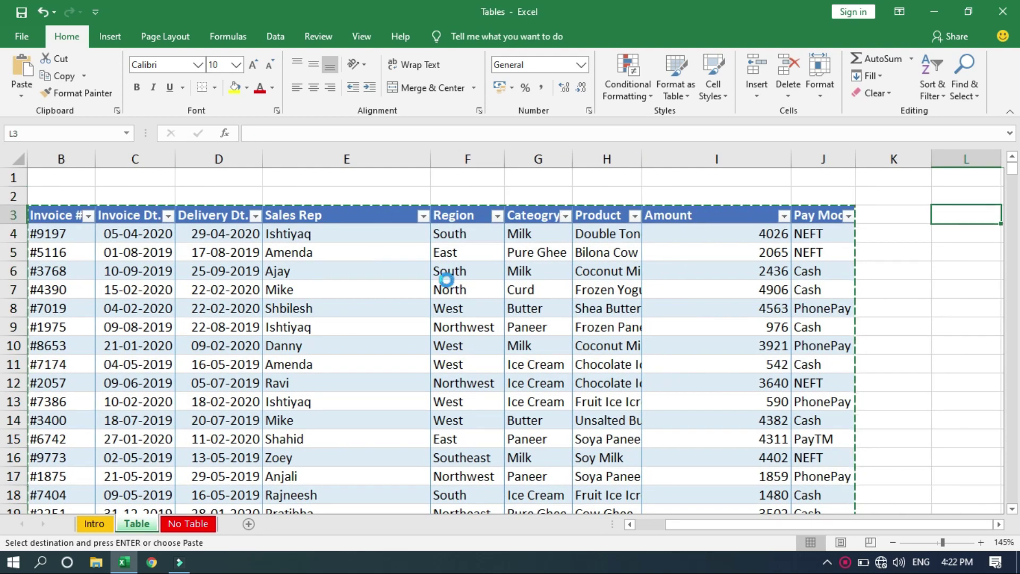
key(Return)
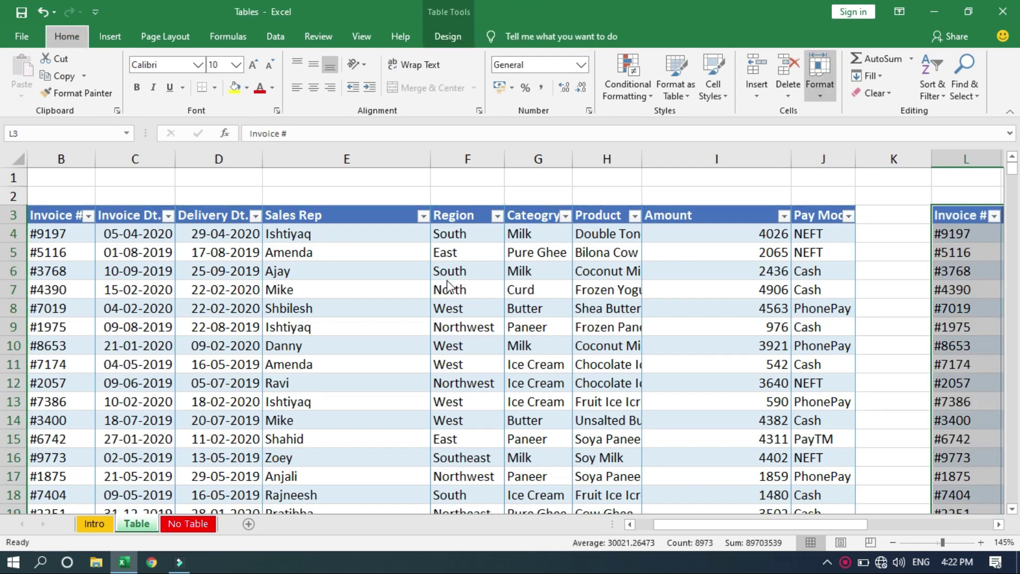
- Check the filters on both tables across their header rows, and compare them with the two data blocks on the No Table sheet
key(Left)
key(Right)
scroll(446, 280, right, 3)
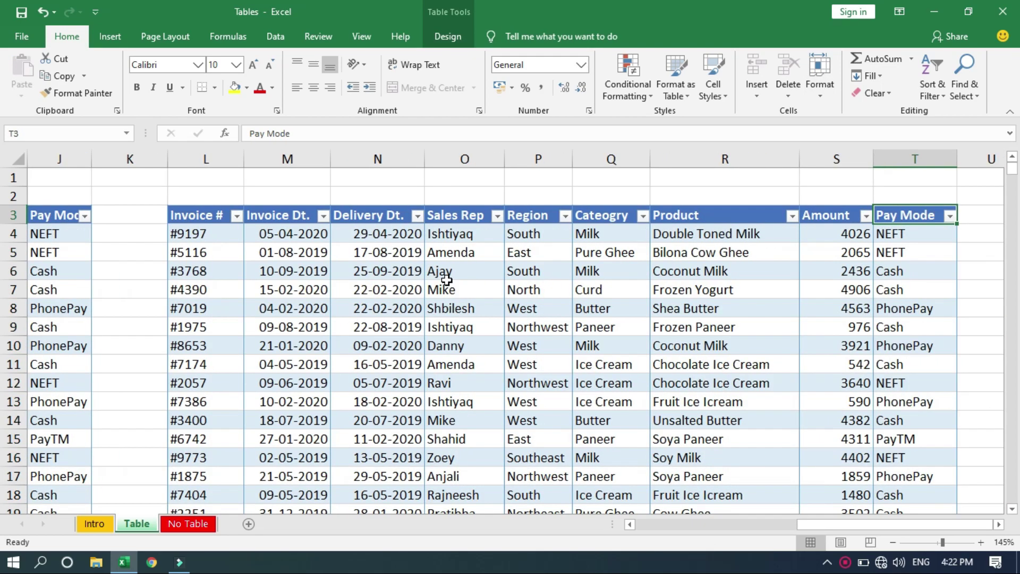
key(Home)
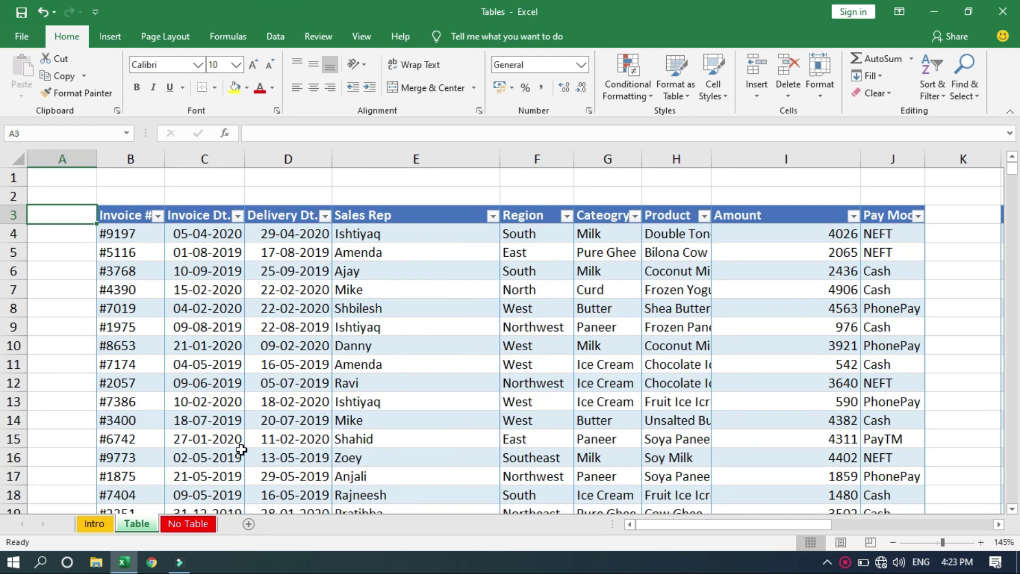
click(188, 523)
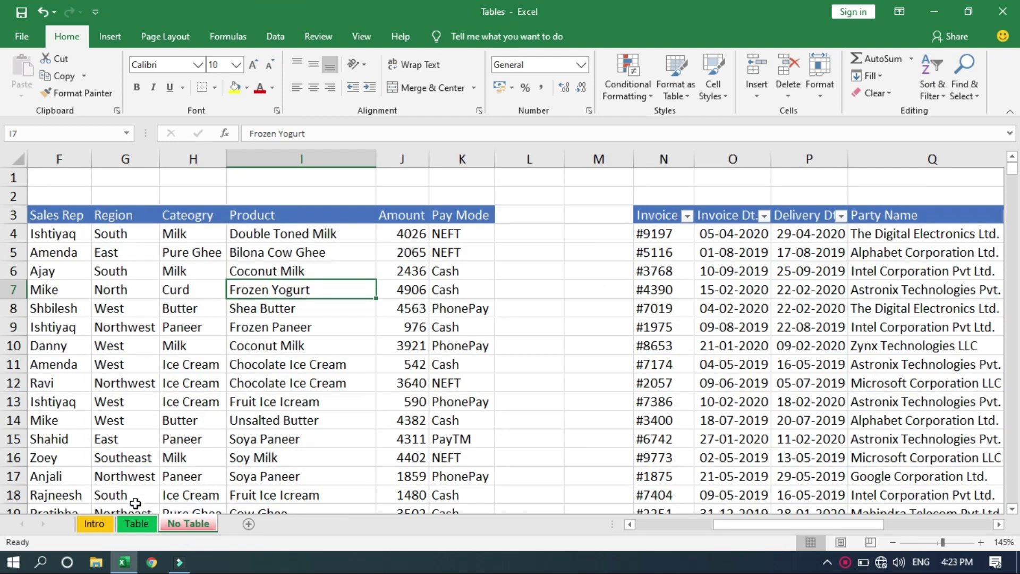
click(134, 529)
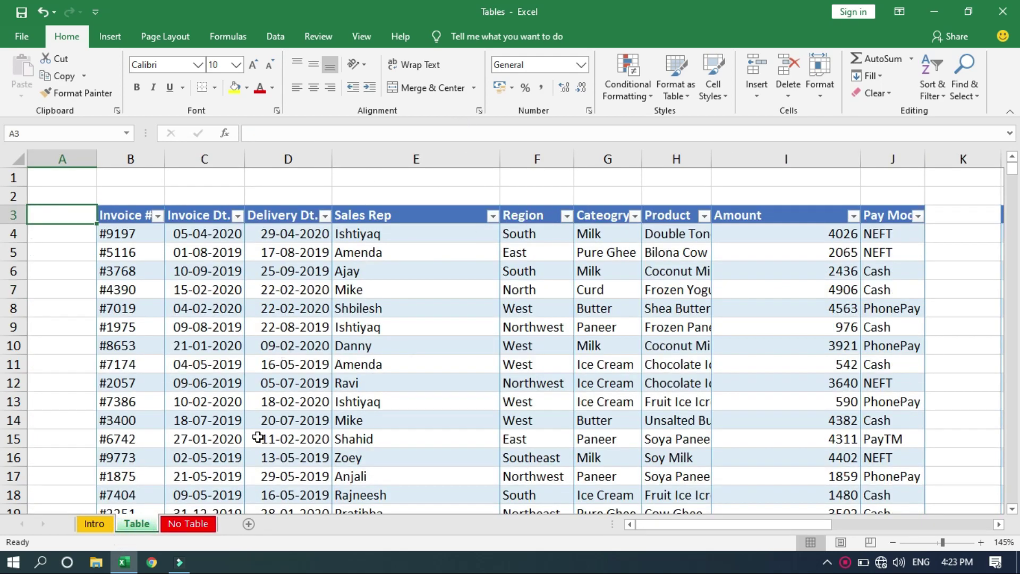
- Select benefit 8, "Tables drag formulas down automatically", on the Intro sheet, and go to cell L4 on the No Table sheet
click(96, 525)
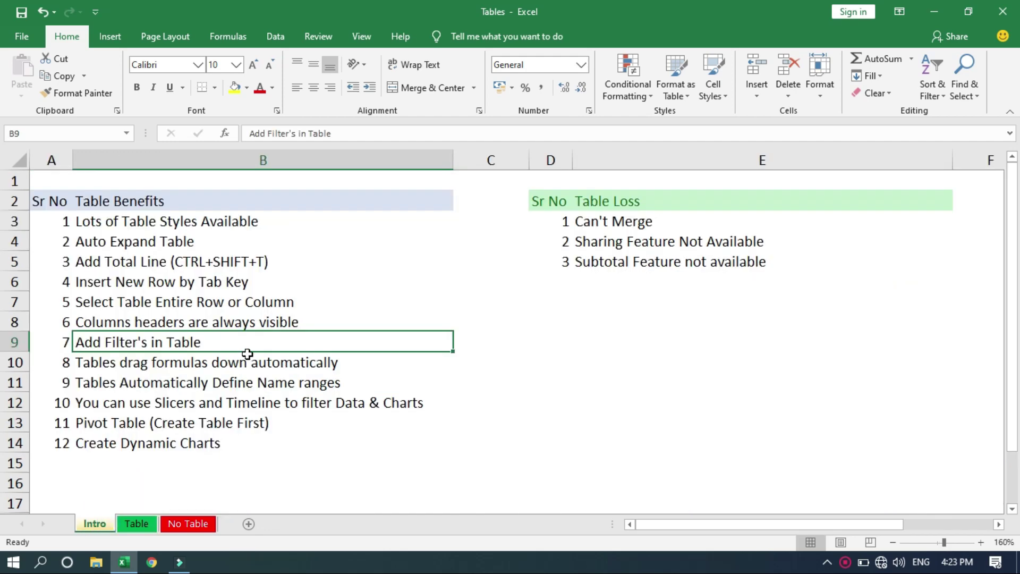
click(178, 362)
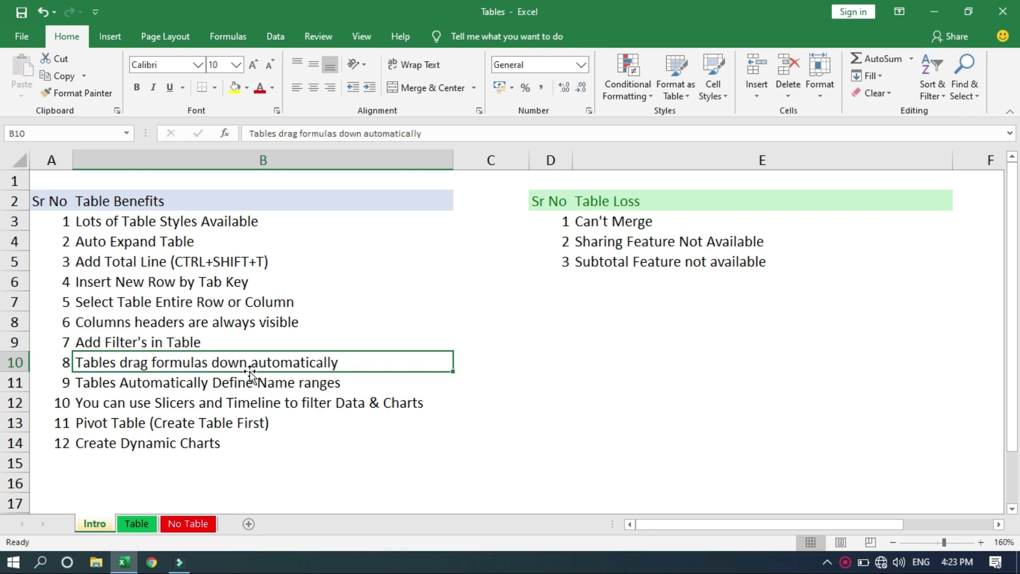
click(169, 523)
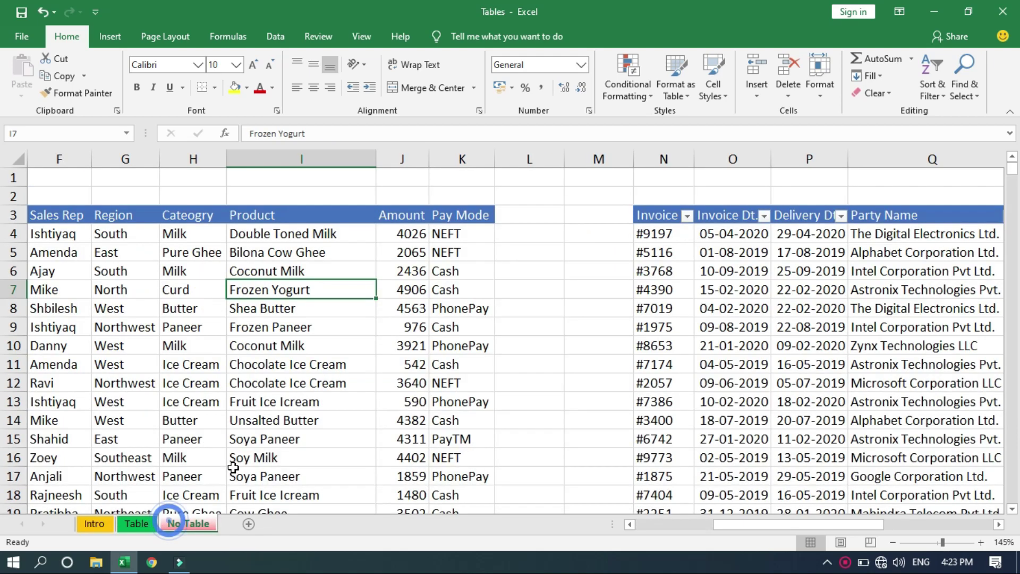
click(514, 235)
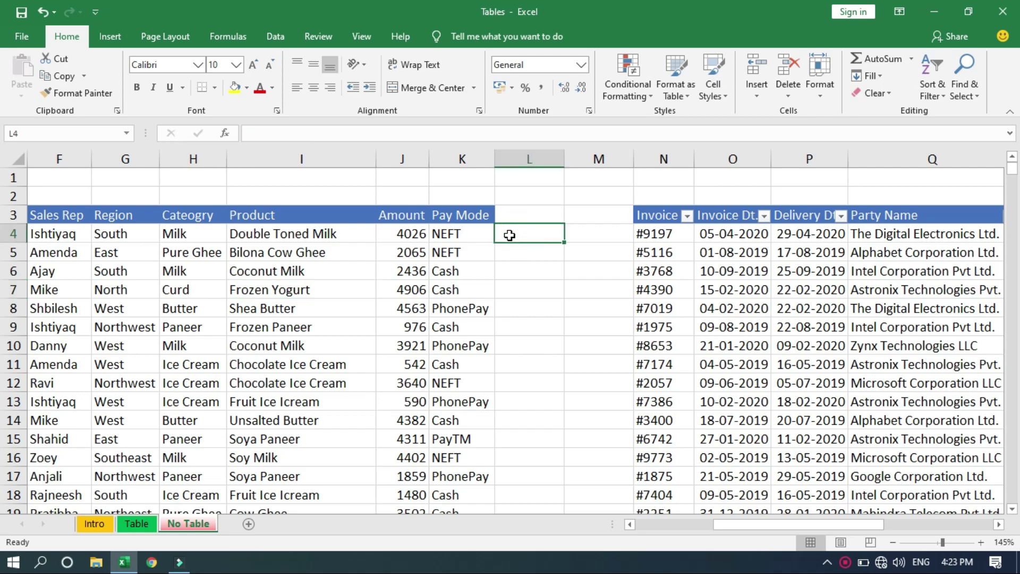
- Enter the formula =LEFT(I4,2) in L4 and fill it down beside all the original invoice rows
text(=lef)
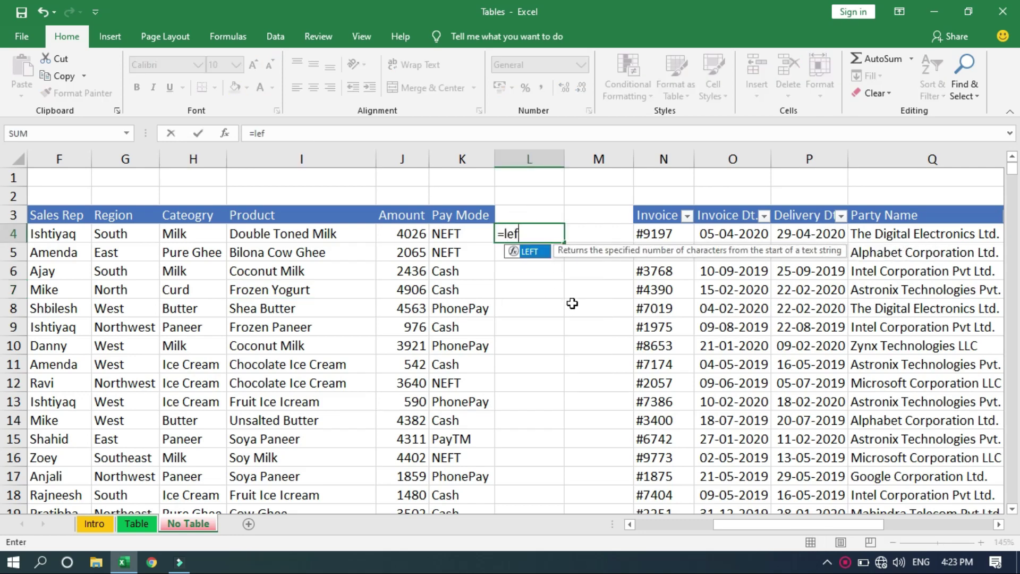
key(Tab)
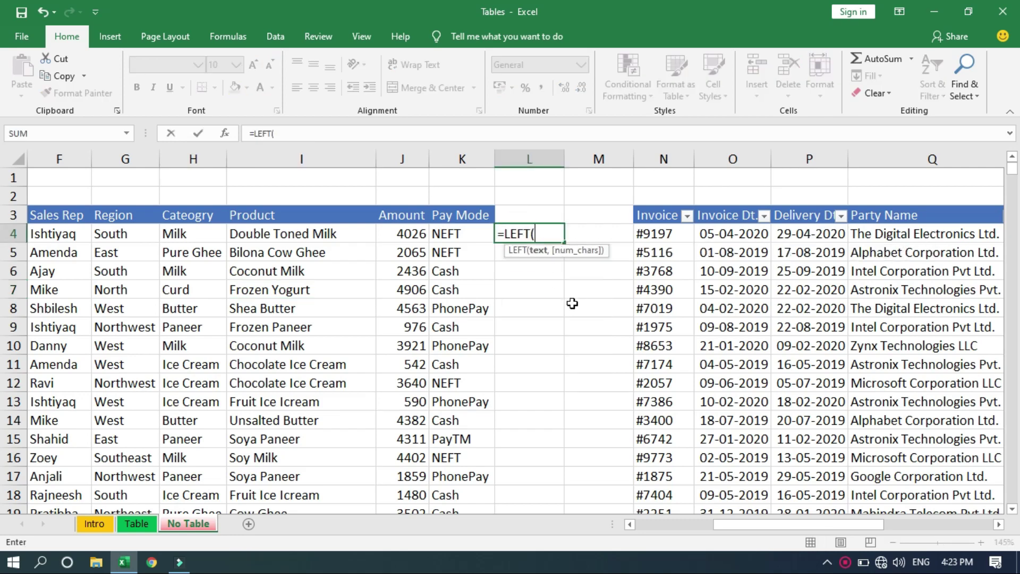
click(297, 235)
text(,)
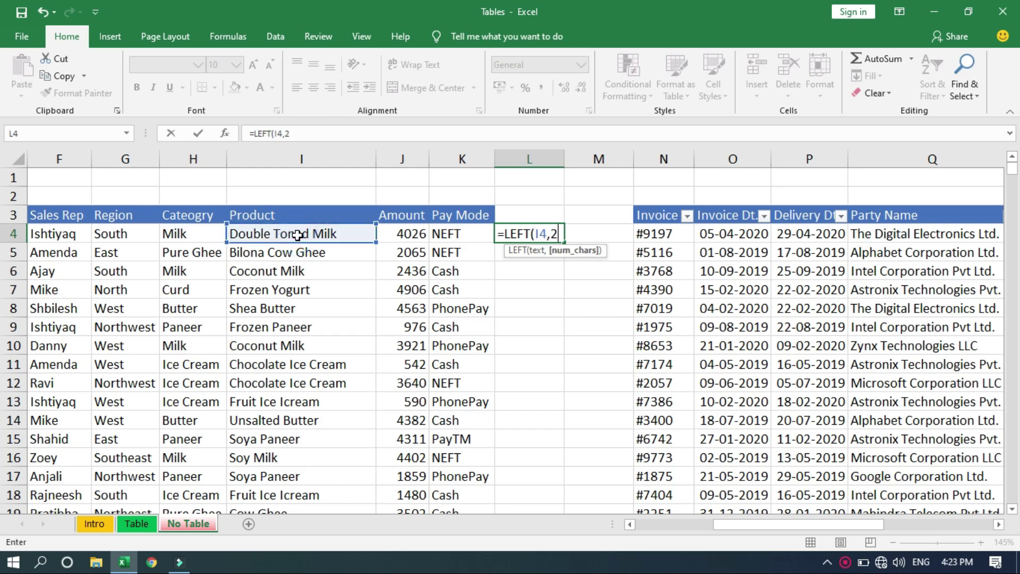
text(2)
key(Return)
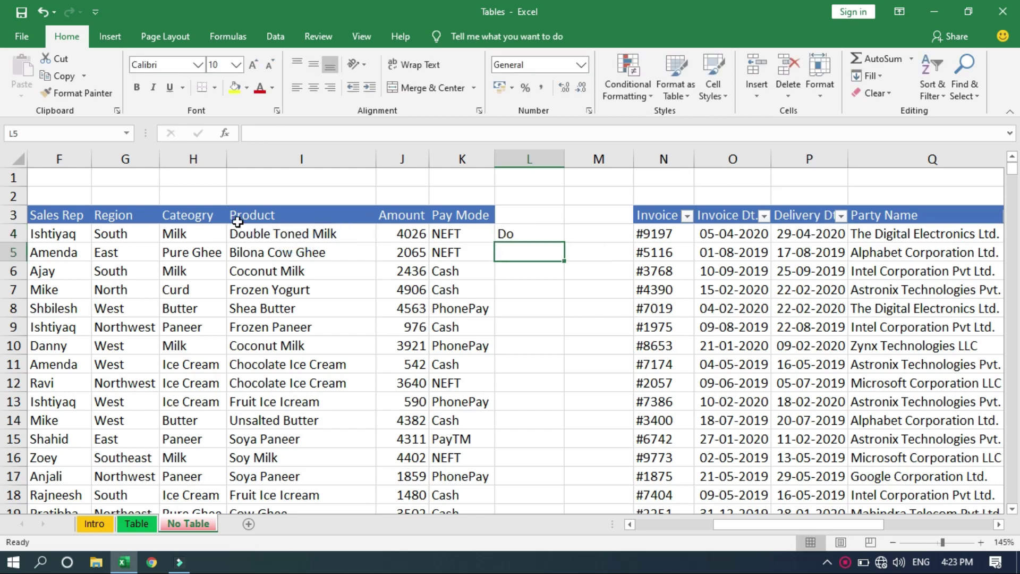
click(544, 232)
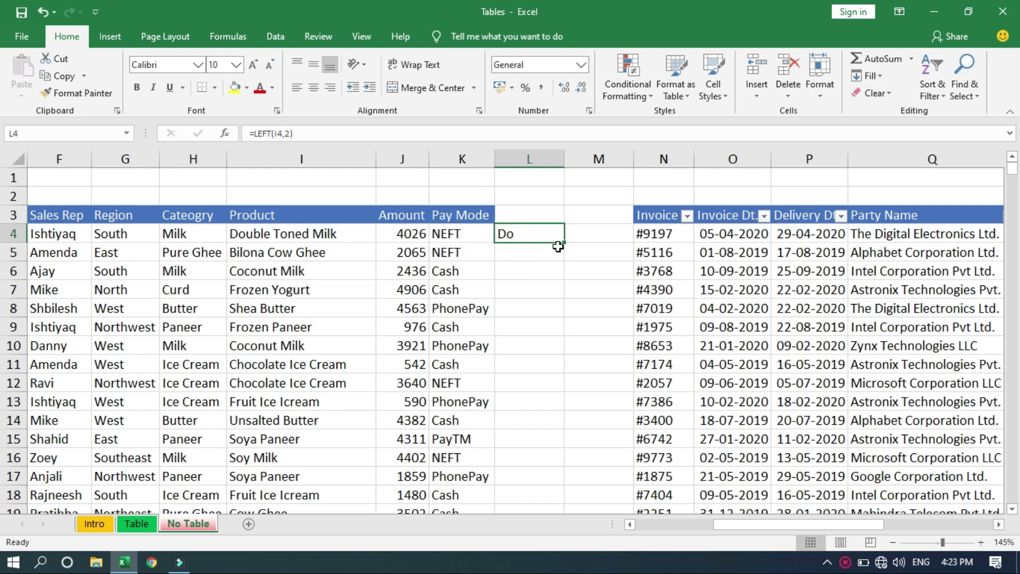
double_click(565, 246)
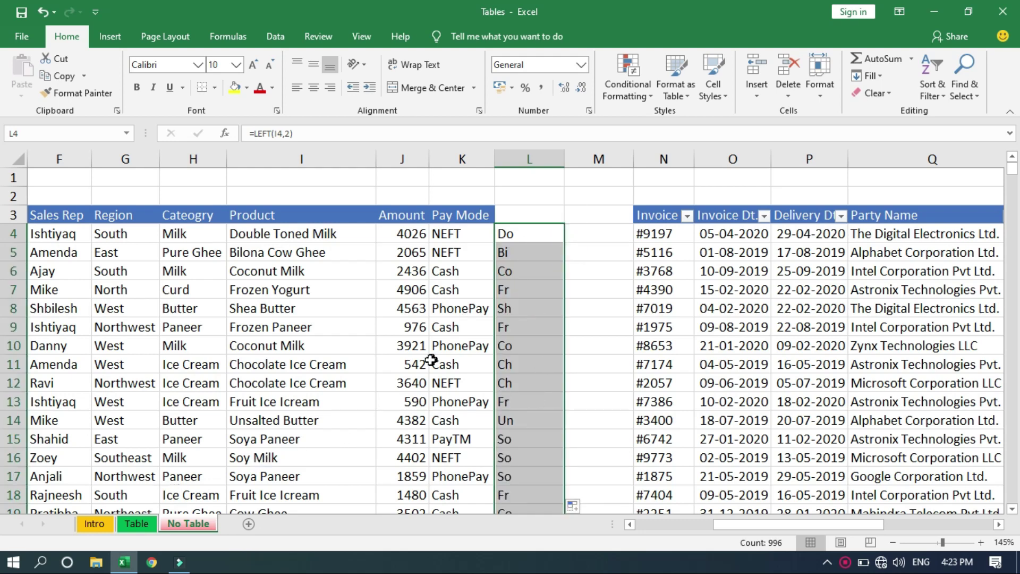
- On the Table sheet, autofit the widths of the Sales Rep column E and the Amount column I
click(139, 525)
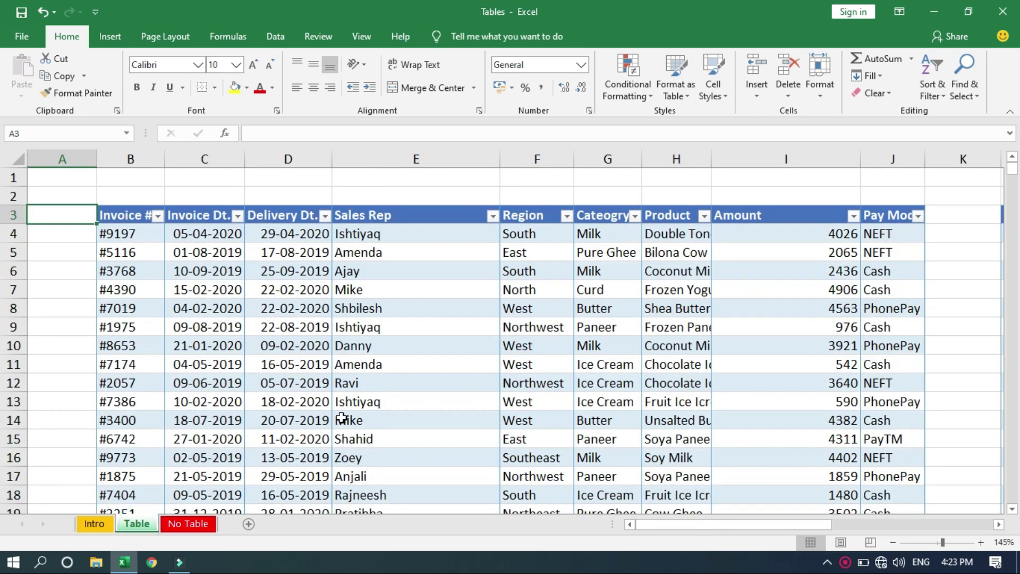
click(952, 231)
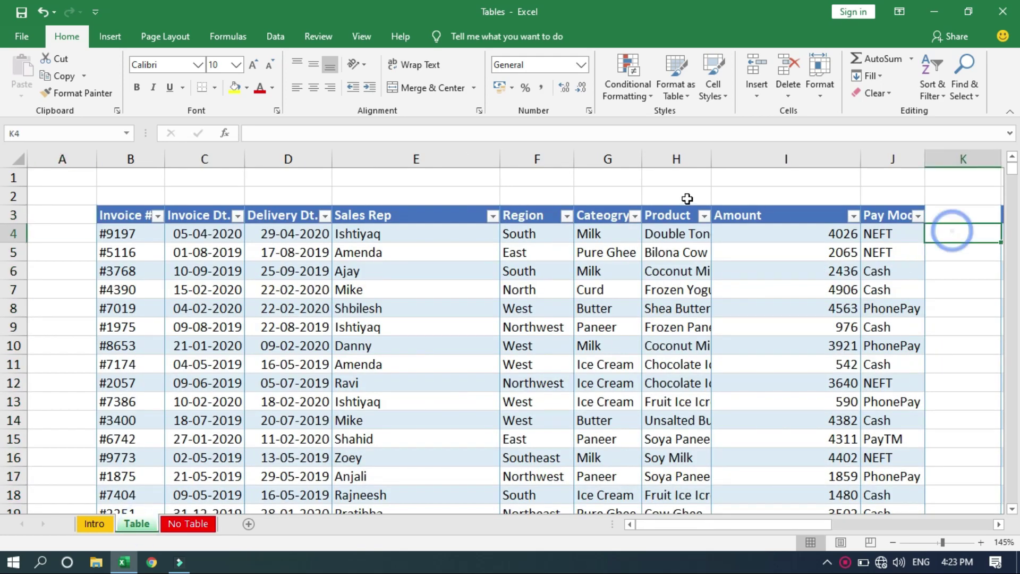
double_click(499, 153)
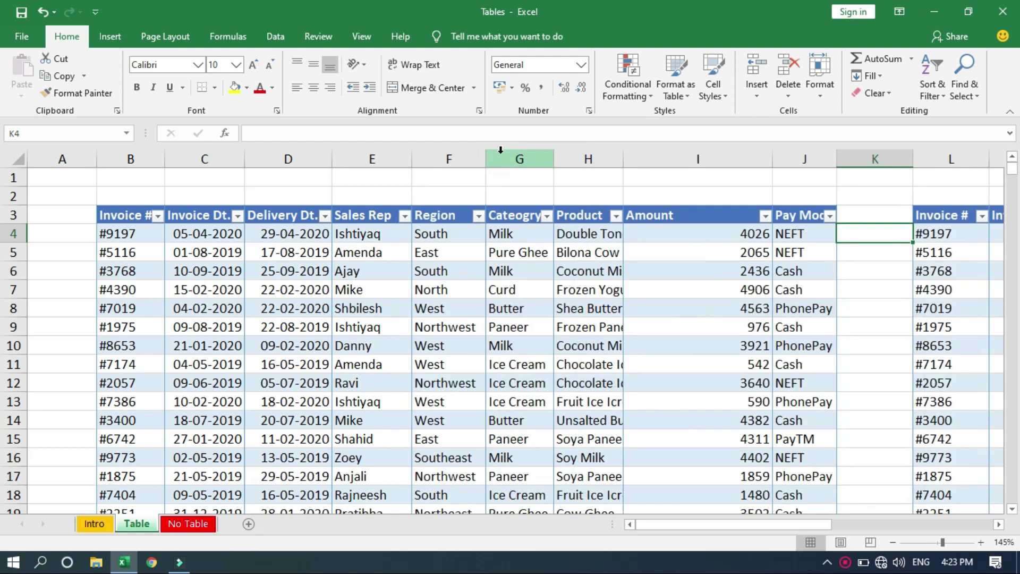
double_click(774, 157)
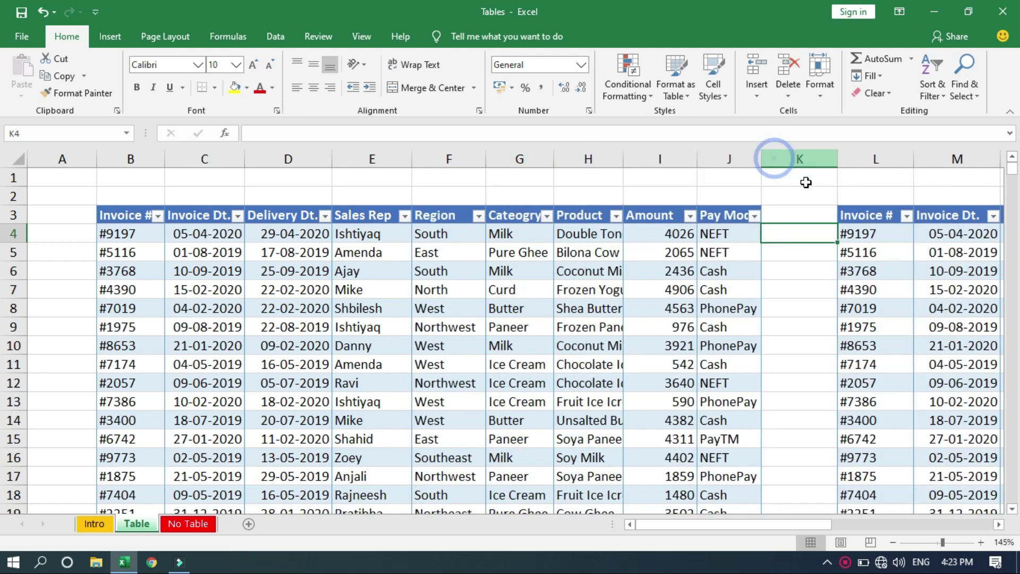
- Delete the duplicate table starting at L3 with its headers, and clear the formatting left in its cells
click(857, 156)
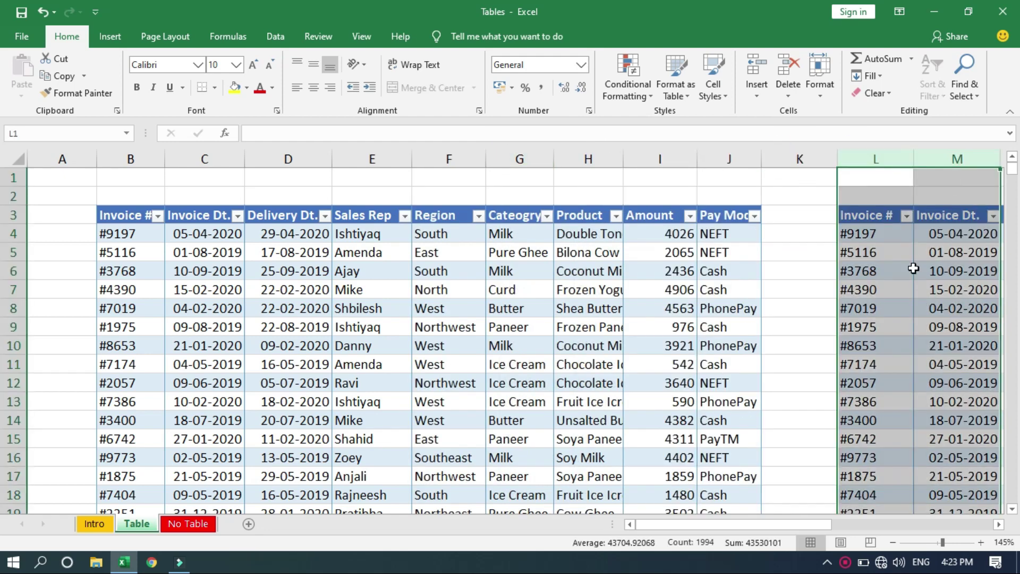
click(900, 290)
key(ctrl+a)
key(ctrl+a)
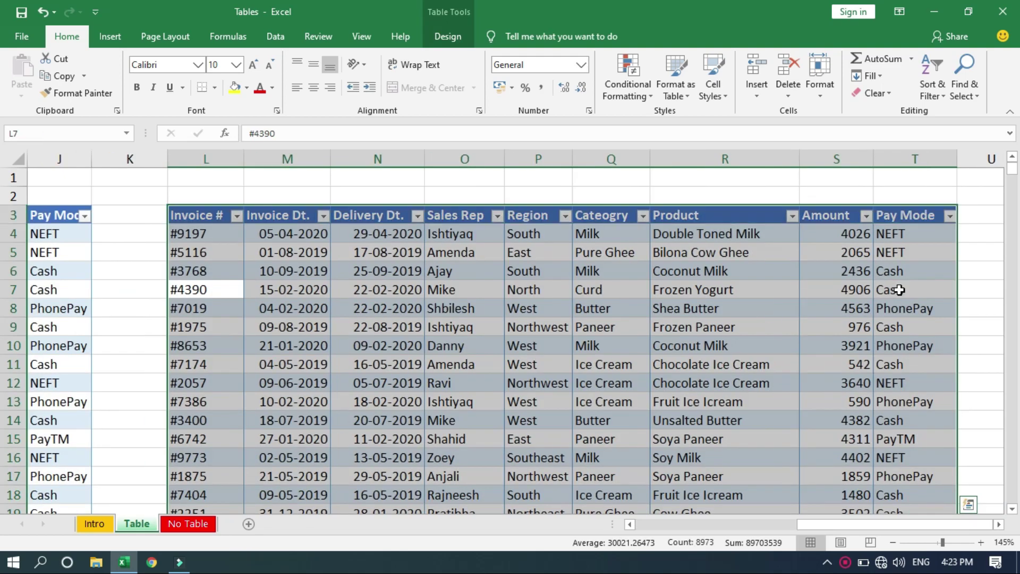
key(Delete)
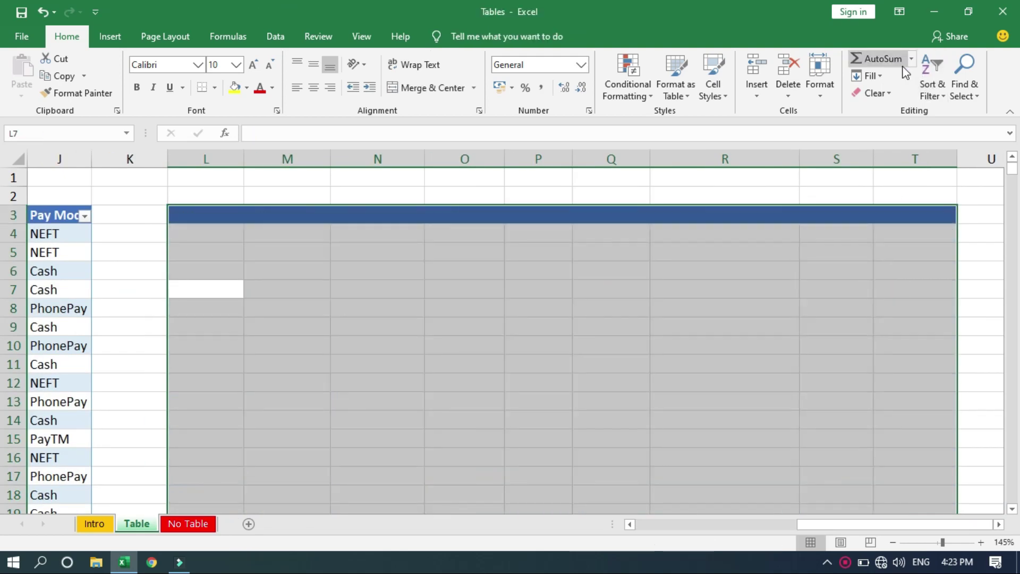
click(885, 91)
click(888, 108)
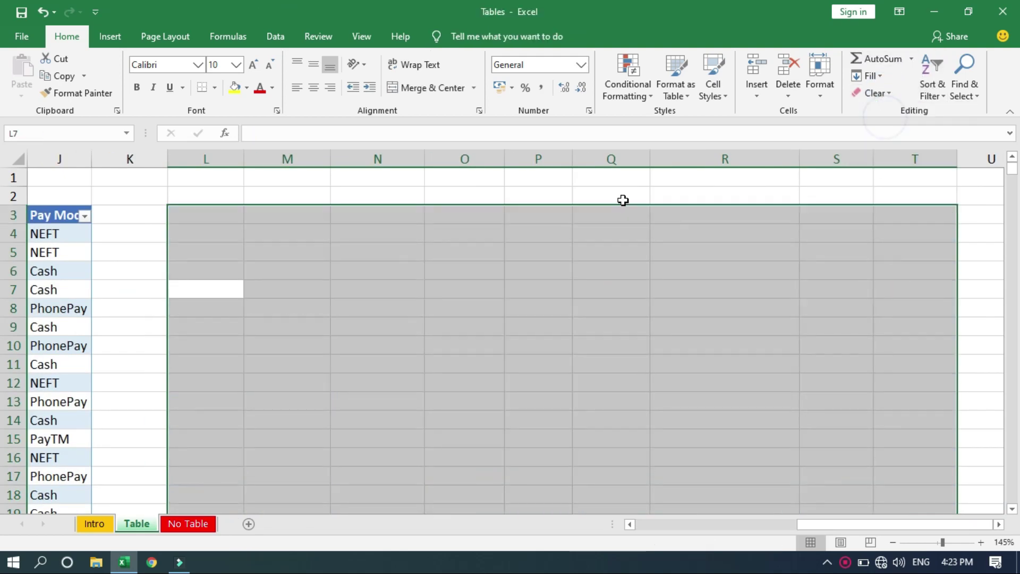
- Add a new column headed Formula in K3, directly beside the Pay Mode column of the invoice table
key(ctrl+Left)
key(ctrl+Up)
key(ctrl+Left)
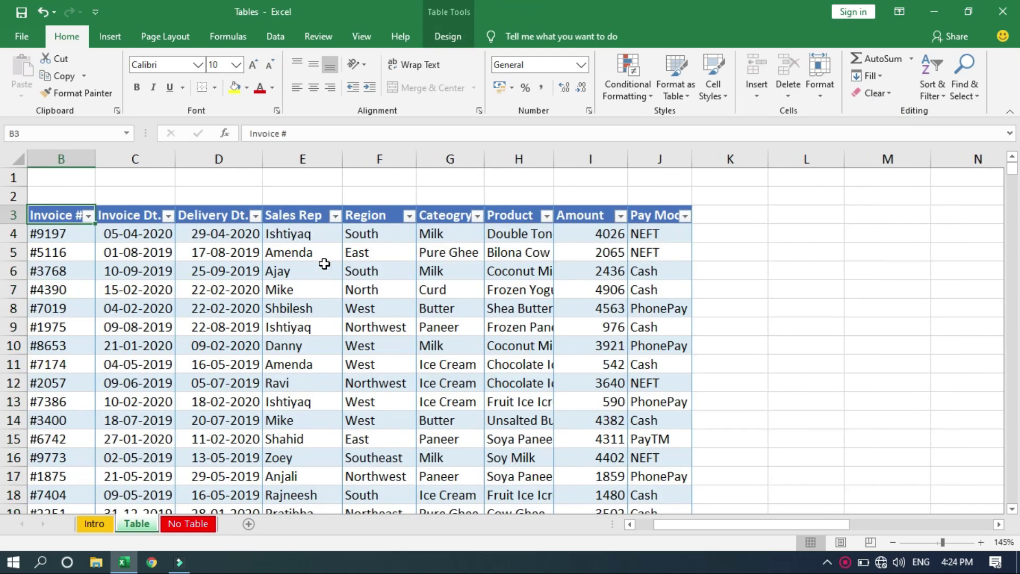
key(Right)
key(ctrl+Right)
key(Right)
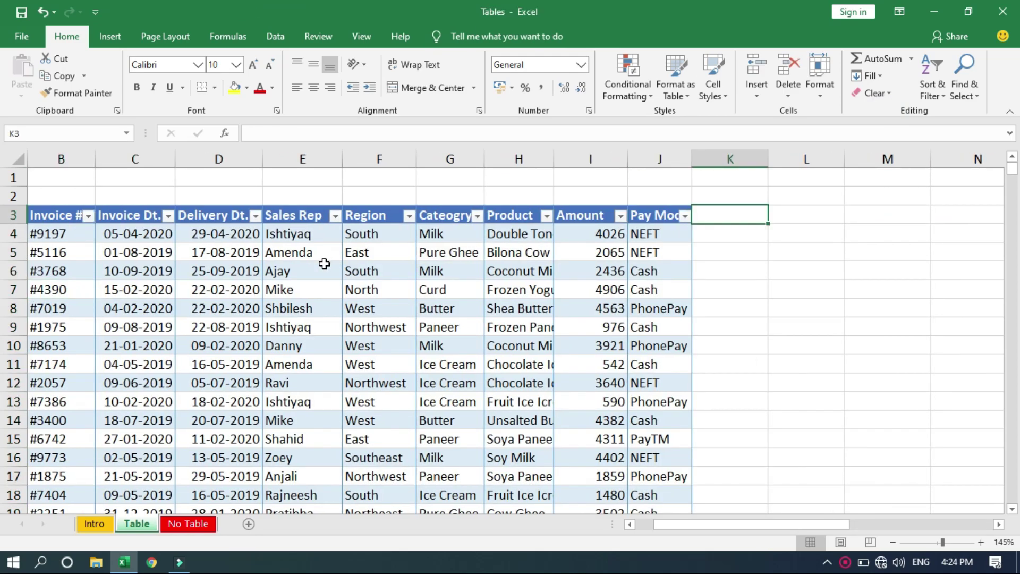
text(Co)
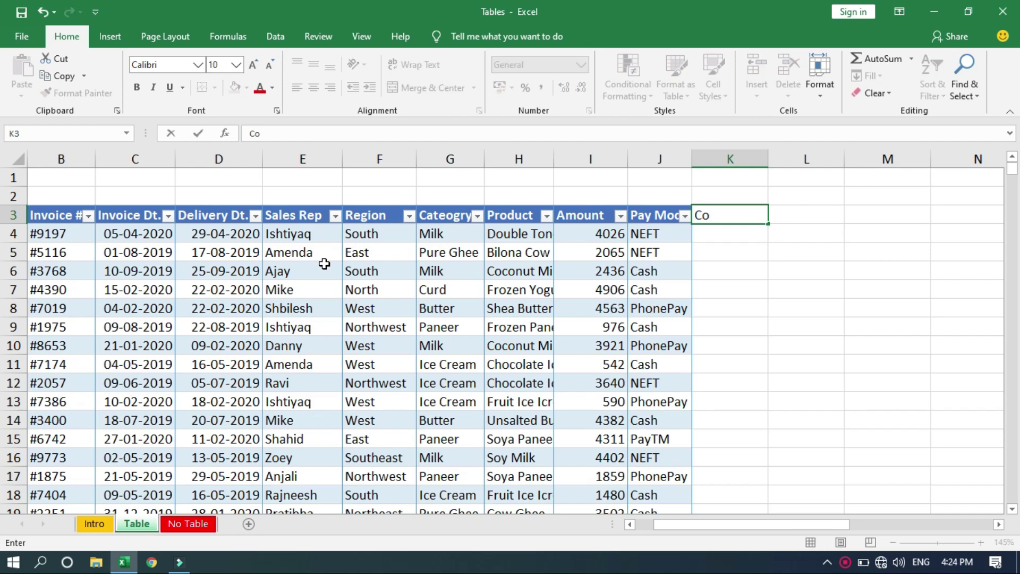
text(ormula)
key(Return)
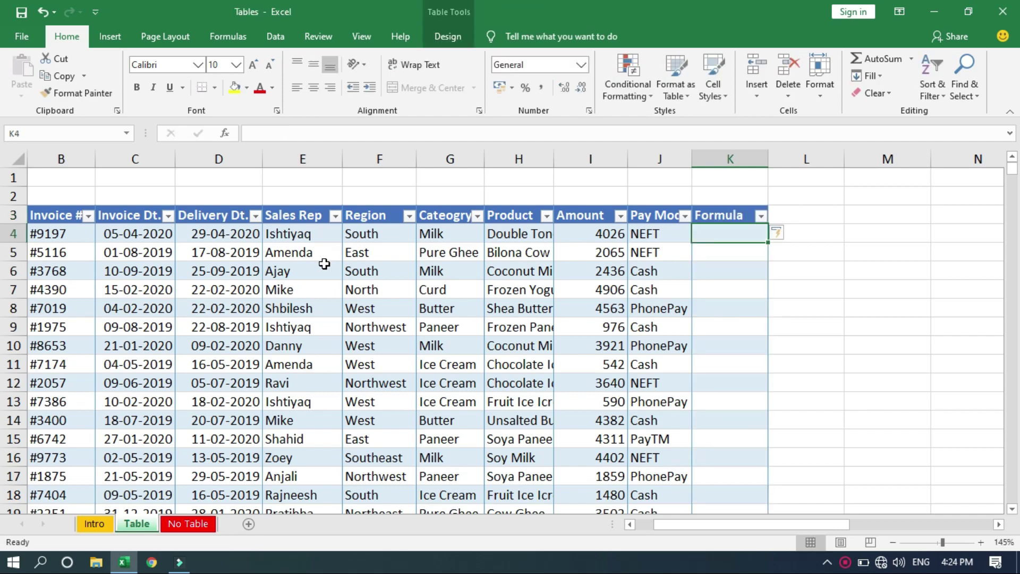
- Enter the formula =LEFT(H4,2) in K4 of the Formula column to extract the first two characters of the product
text(=)
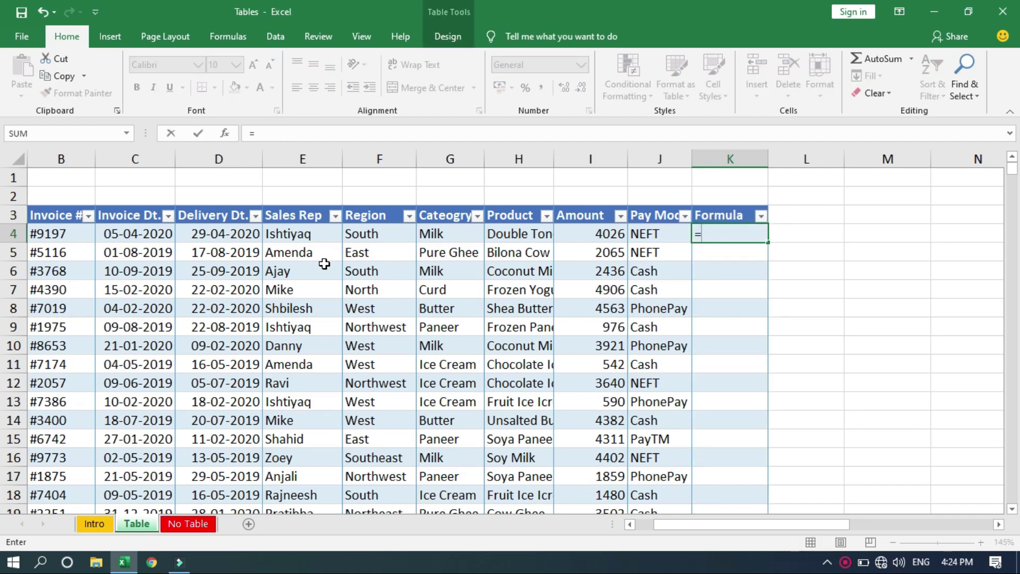
text(left)
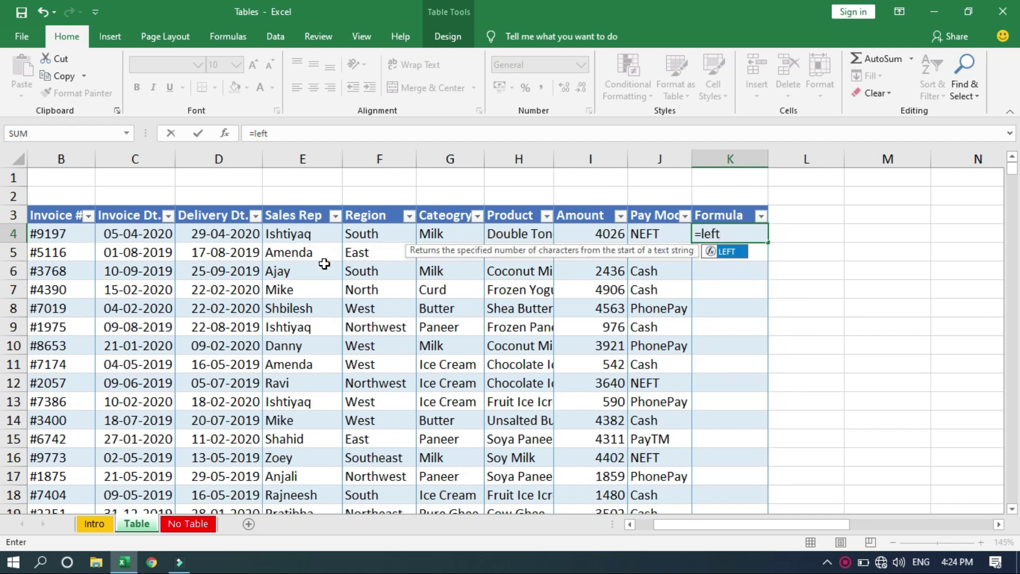
text(()
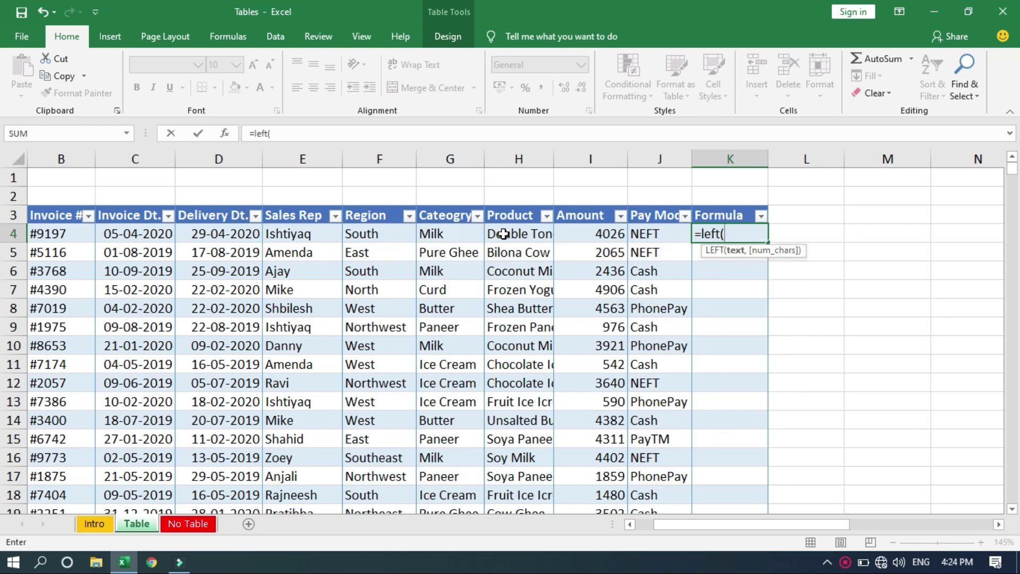
text(h4)
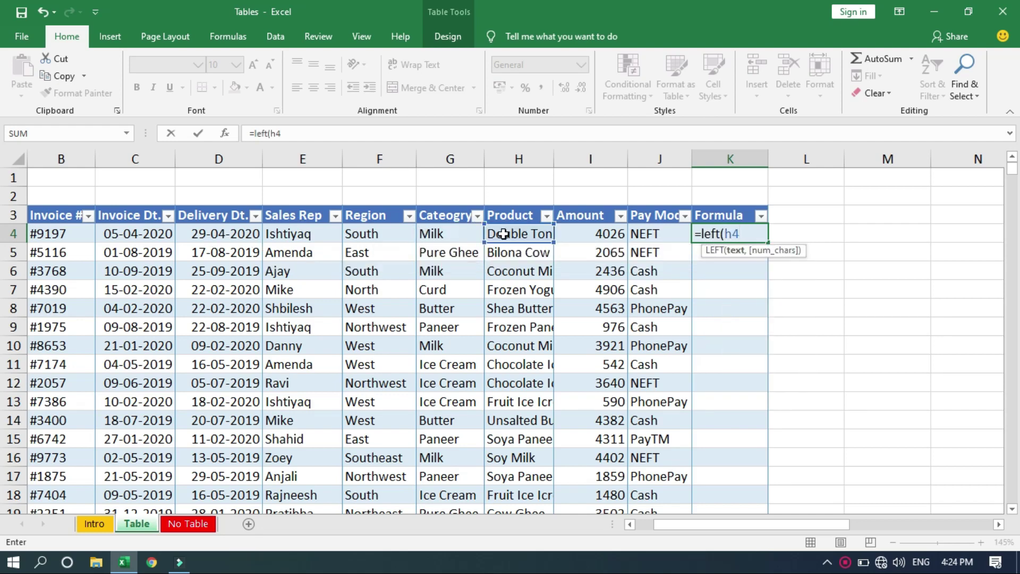
text(,2)
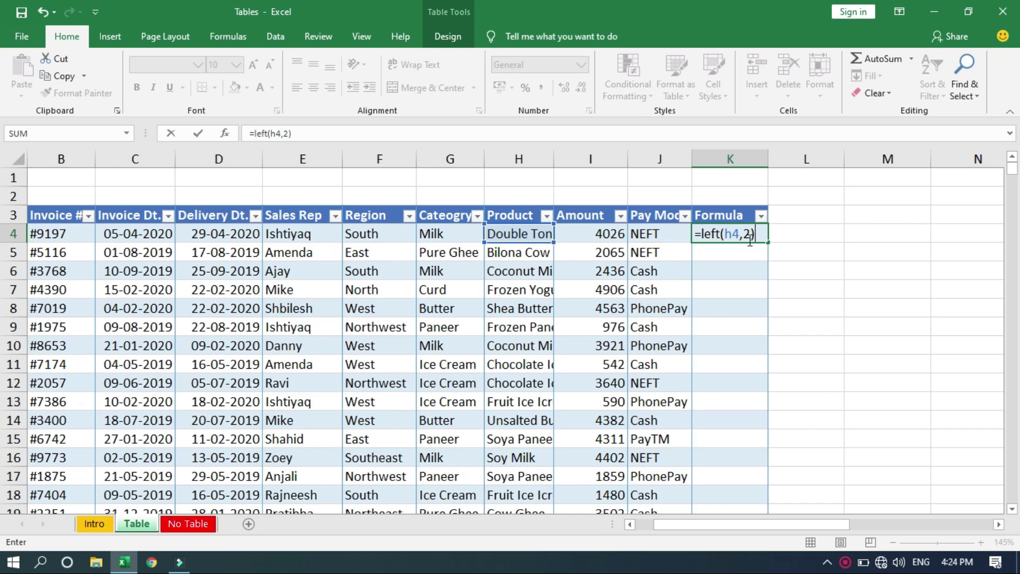
key(Return)
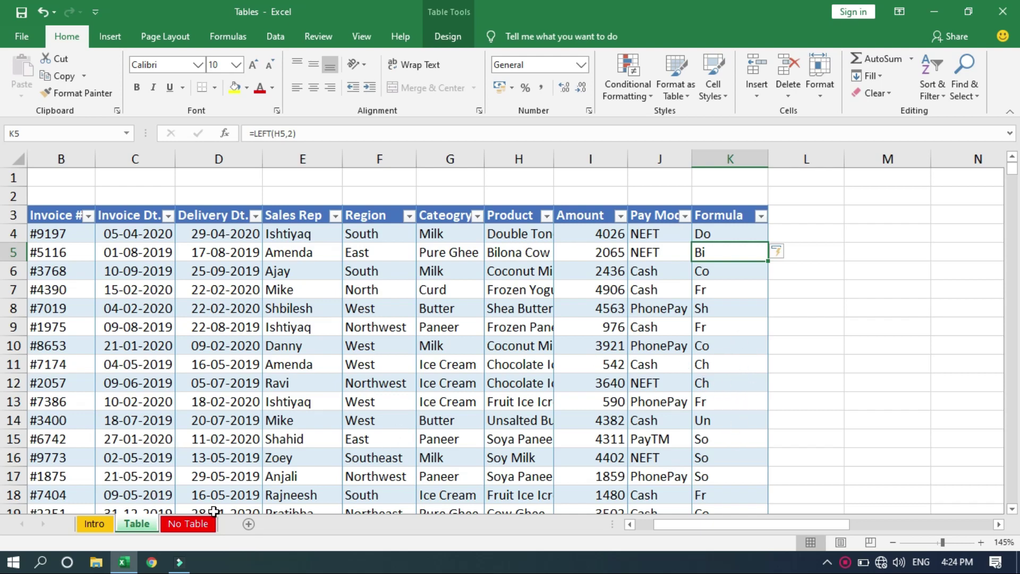
- Compare the formula columns on the No Table and Table sheets, and select benefit 9, "Tables Automatically Define Name ranges", on the Intro sheet
click(139, 522)
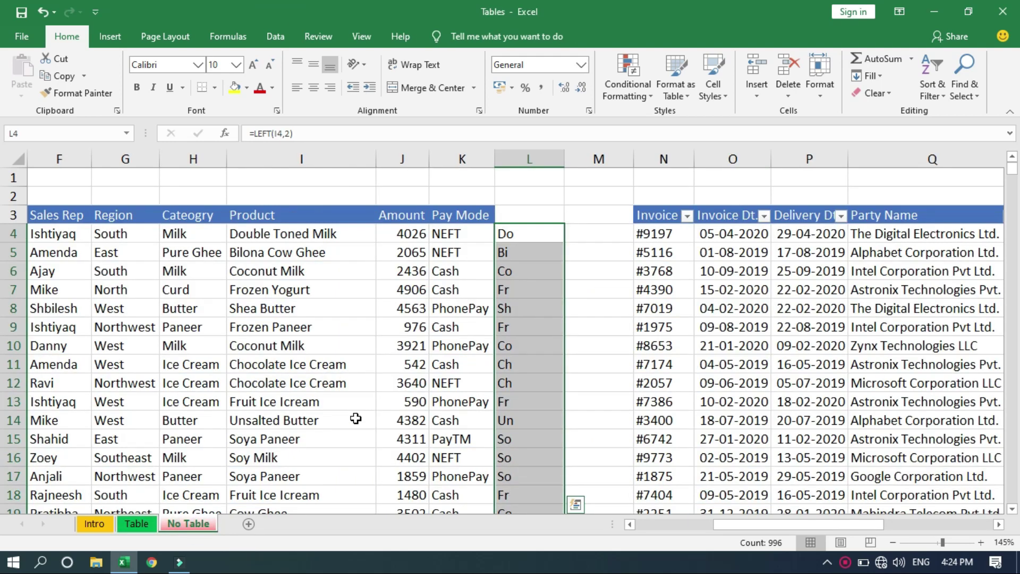
click(136, 524)
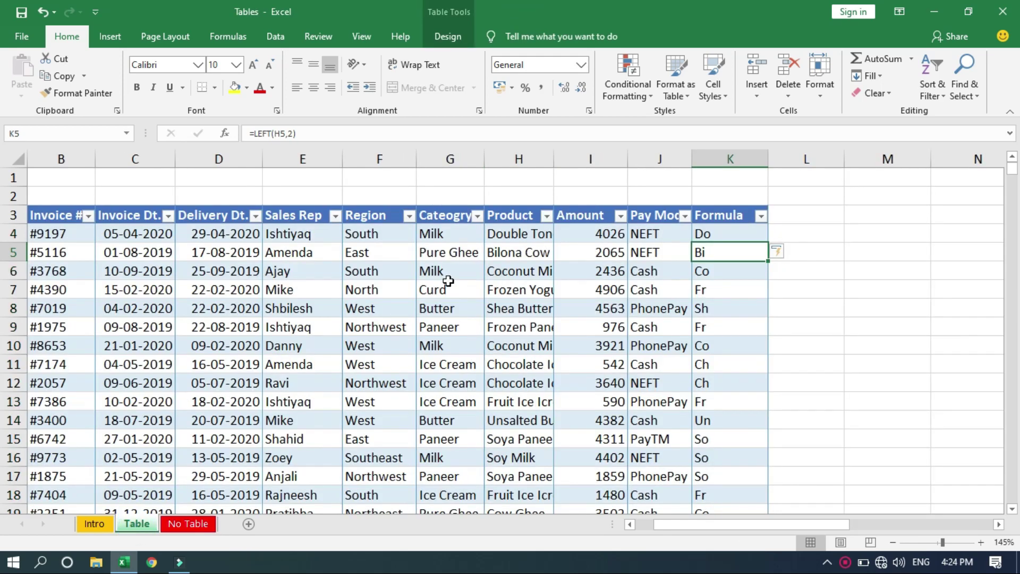
click(97, 529)
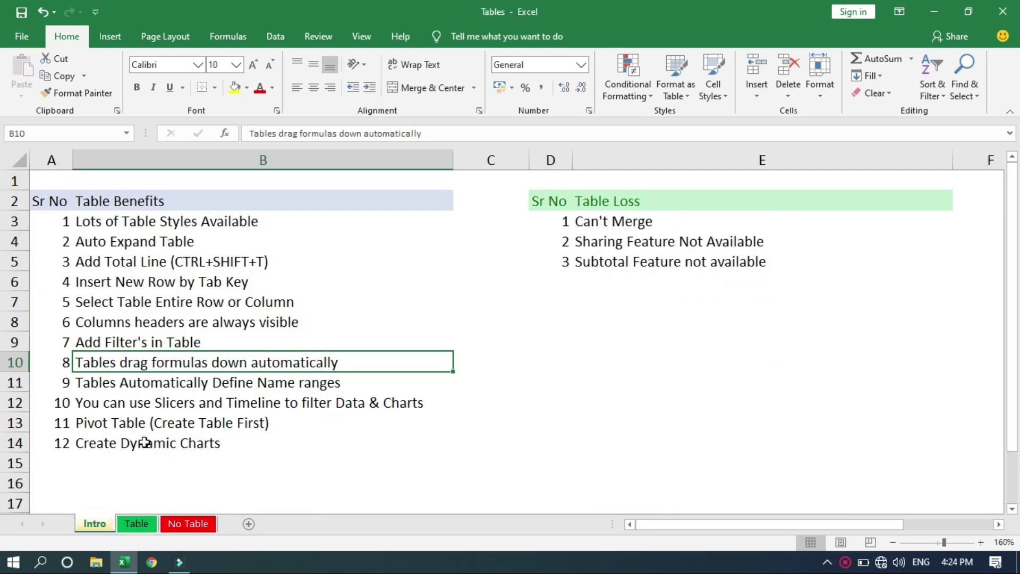
click(187, 382)
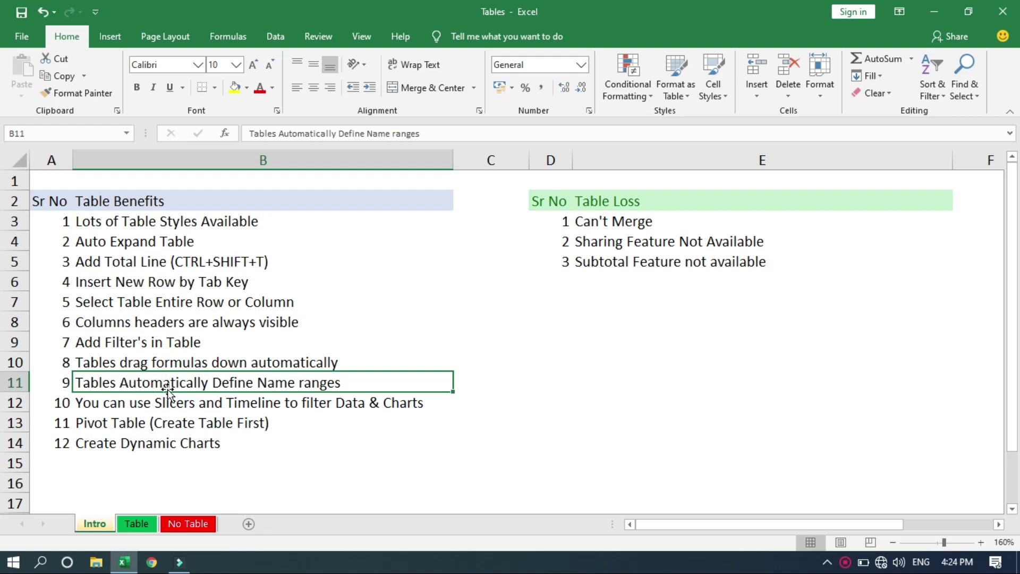
- On the Table sheet, clear all the LEFT formulas in the Formula column from K4 down, keeping its header
click(197, 524)
click(151, 527)
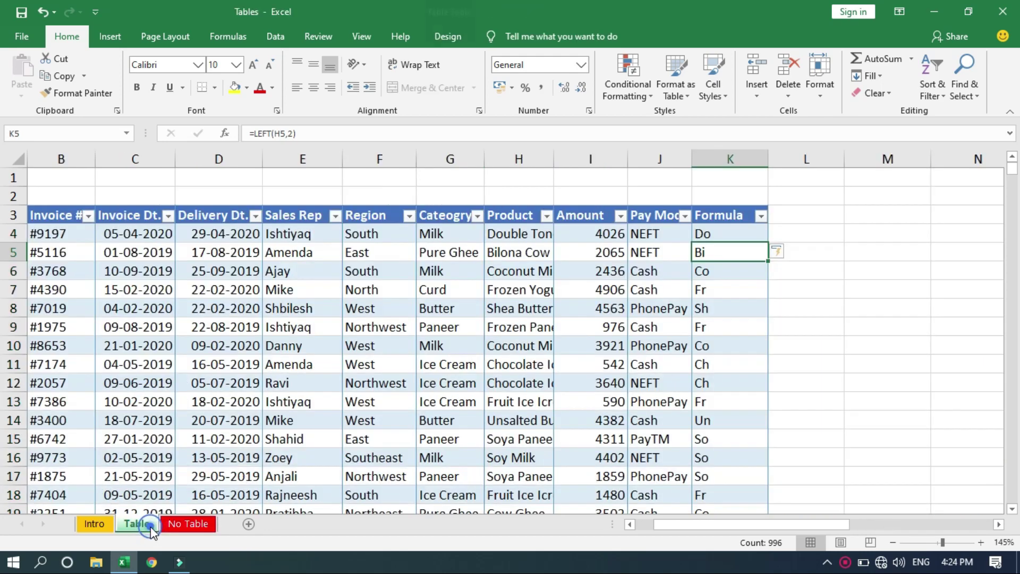
click(731, 233)
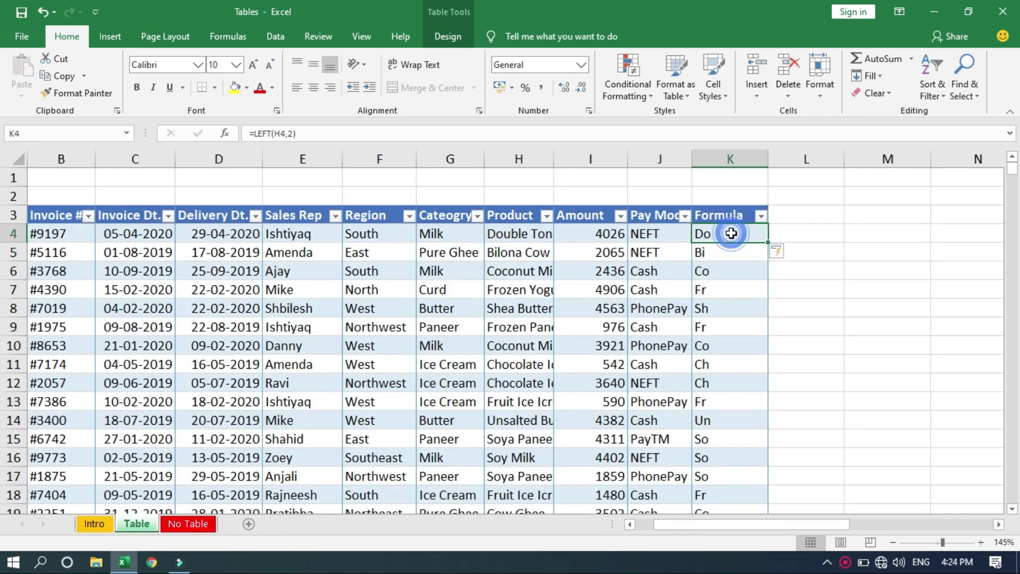
key(ctrl+shift+Down)
key(Delete)
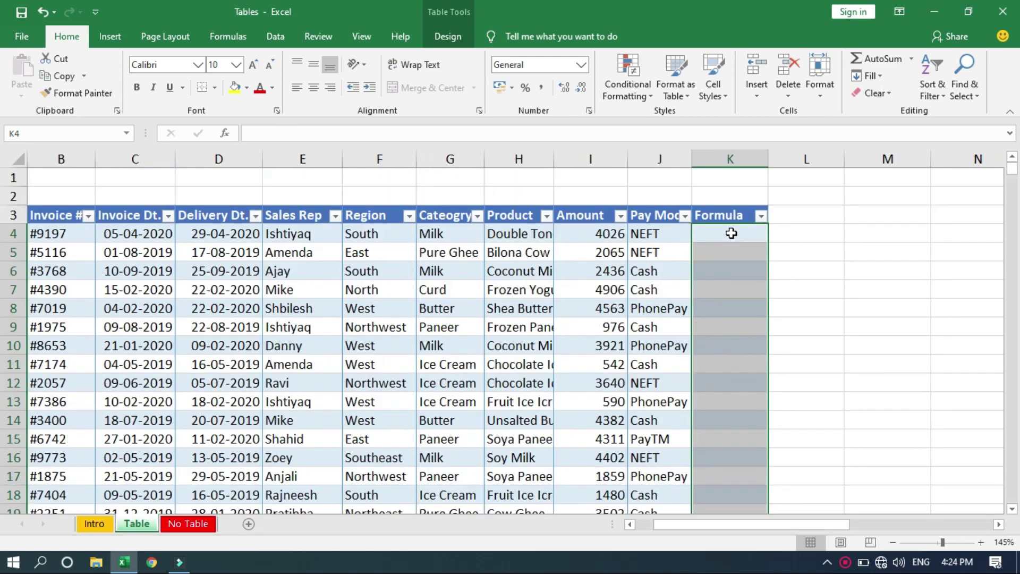
key(Up)
key(Down)
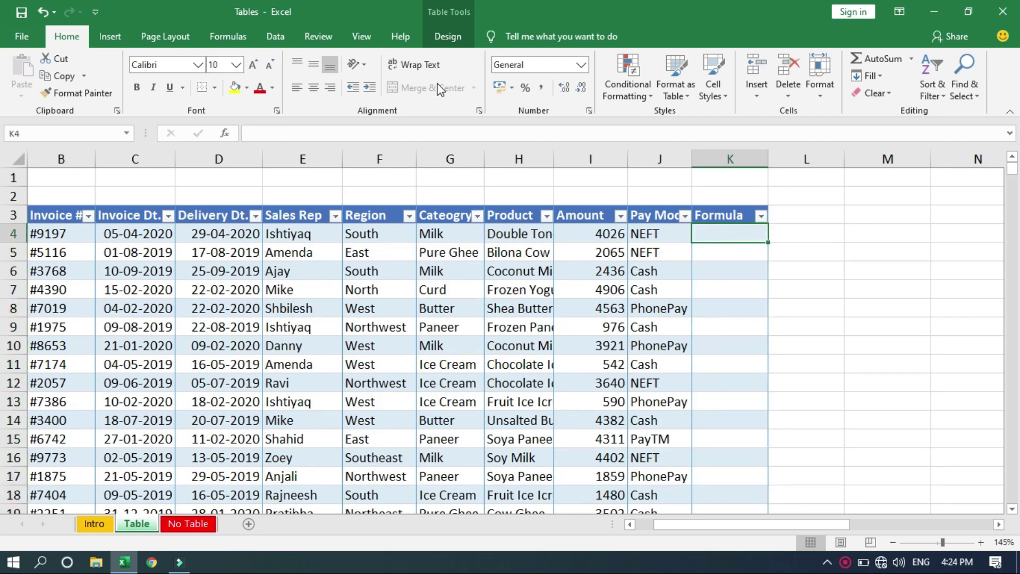
- Rename the invoice table on the Table sheet as MyTab
click(449, 37)
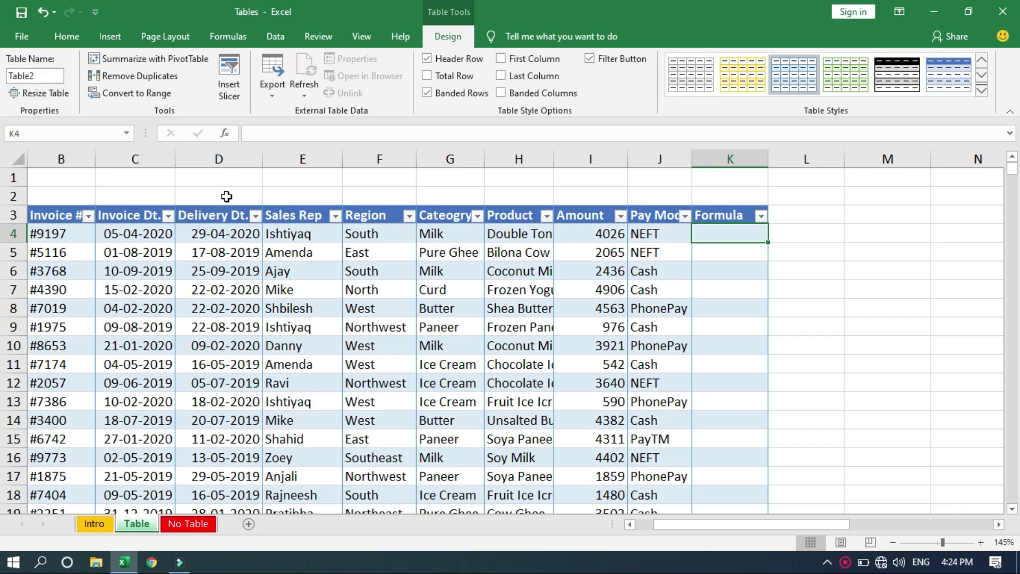
drag(693, 527, 677, 527)
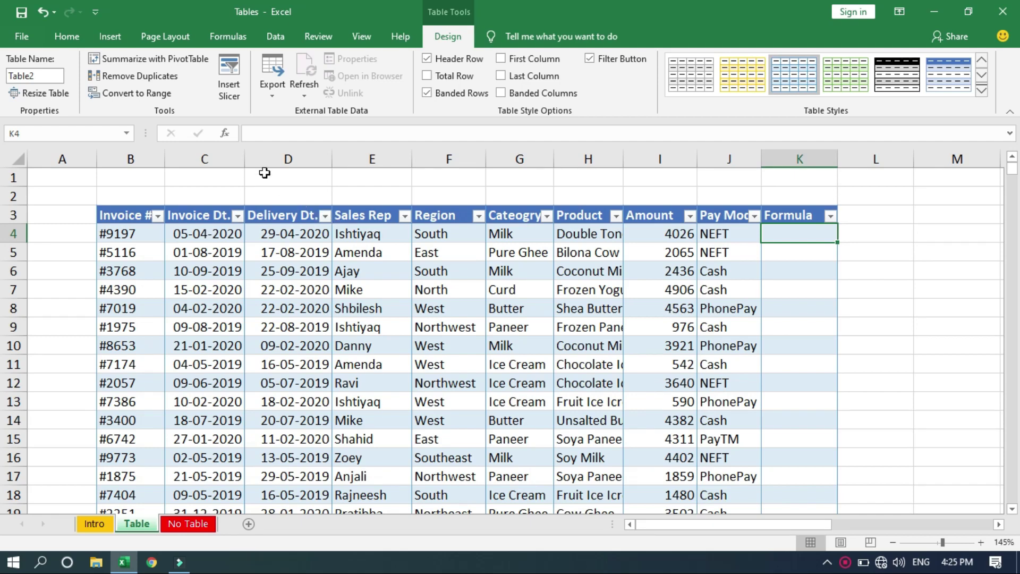
click(39, 74)
text(My)
text(=)
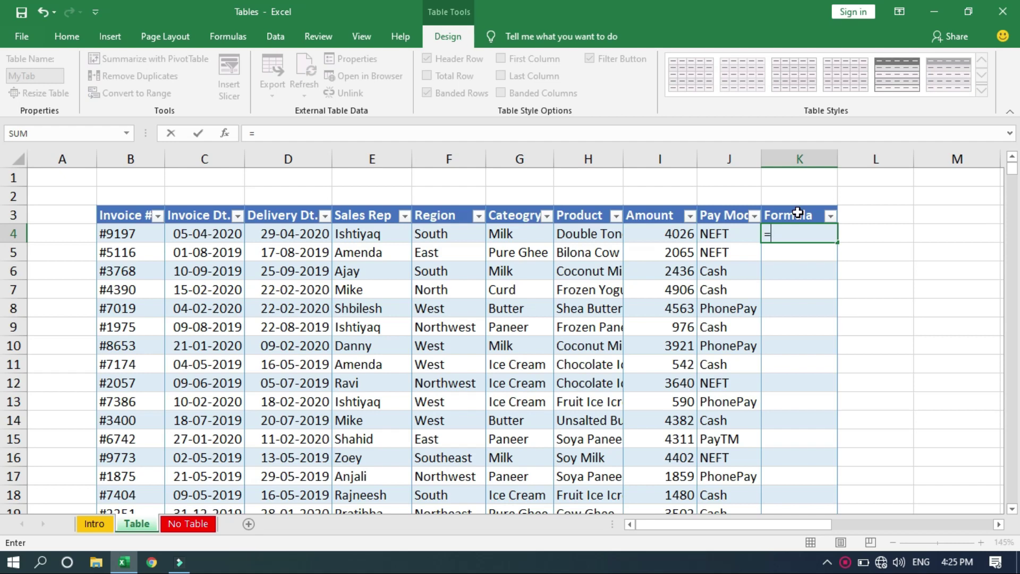
click(667, 236)
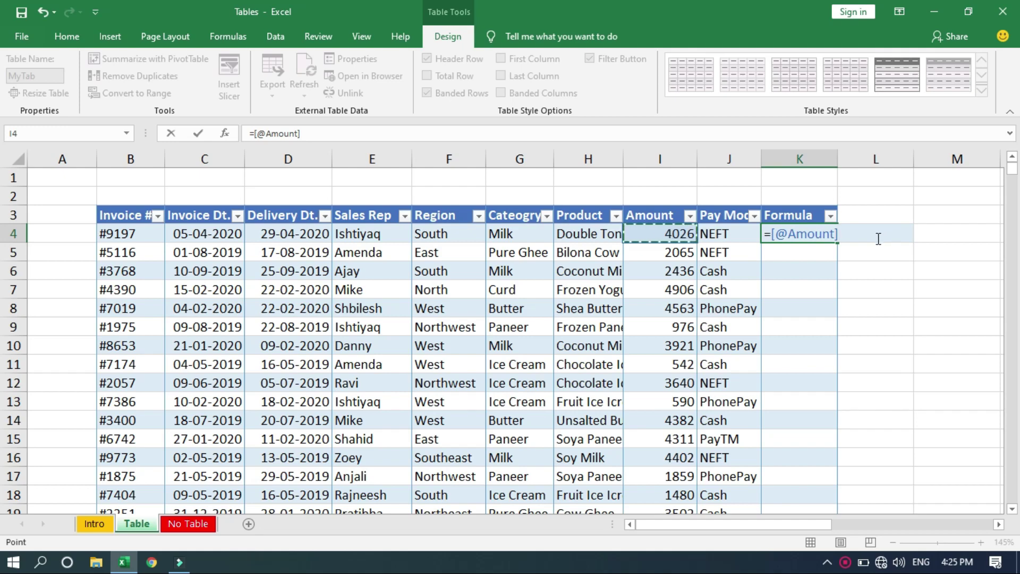
text(*)
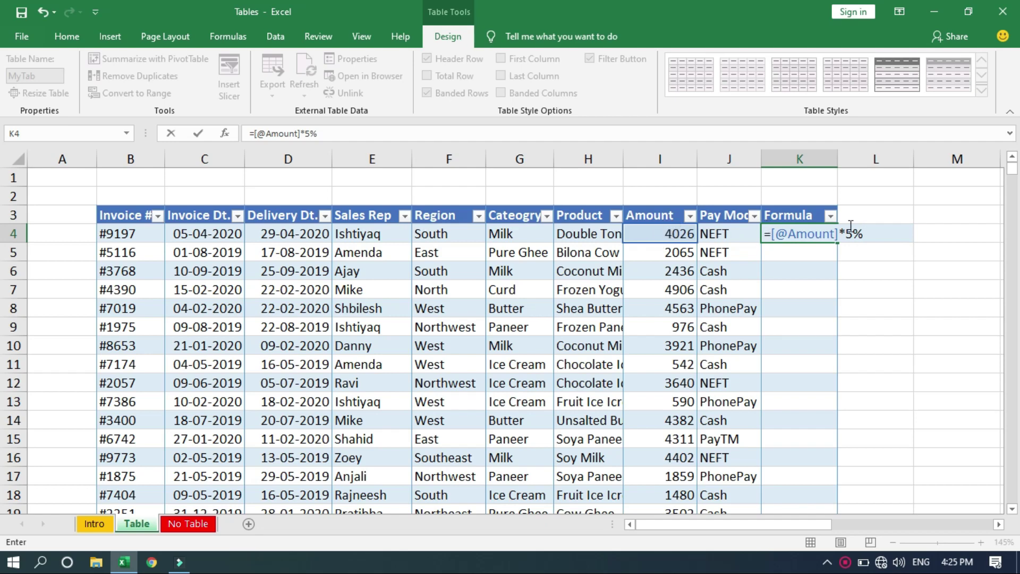
key(Return)
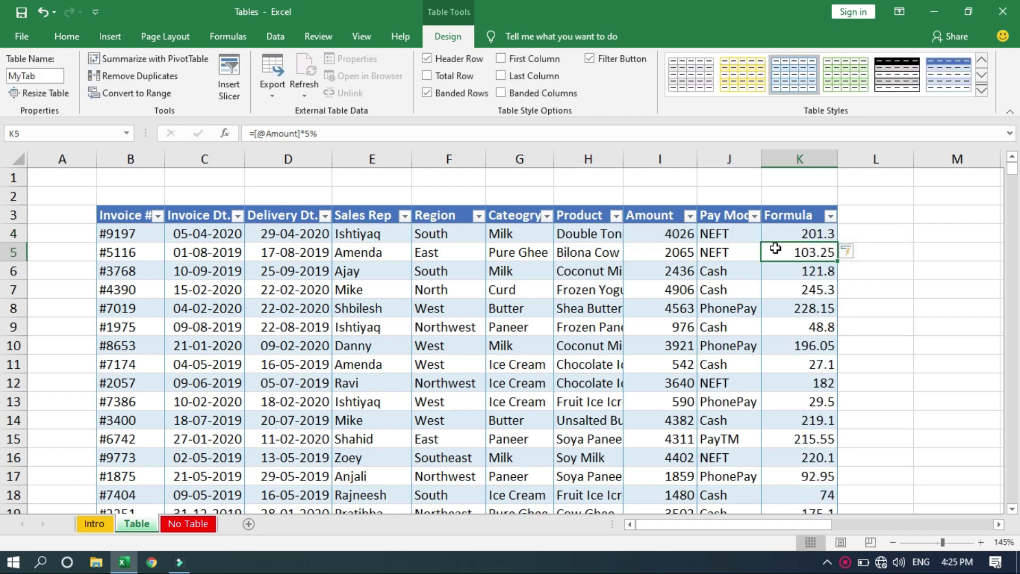
- On the No Table sheet, clear the LEFT formulas in column L and enter =J4*5% in L4
click(177, 525)
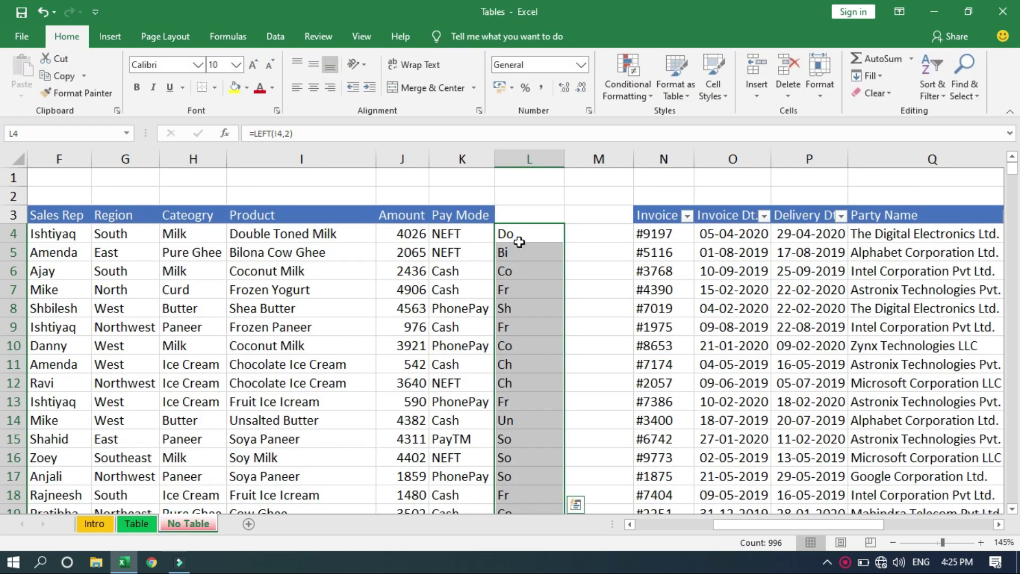
key(Delete)
click(519, 242)
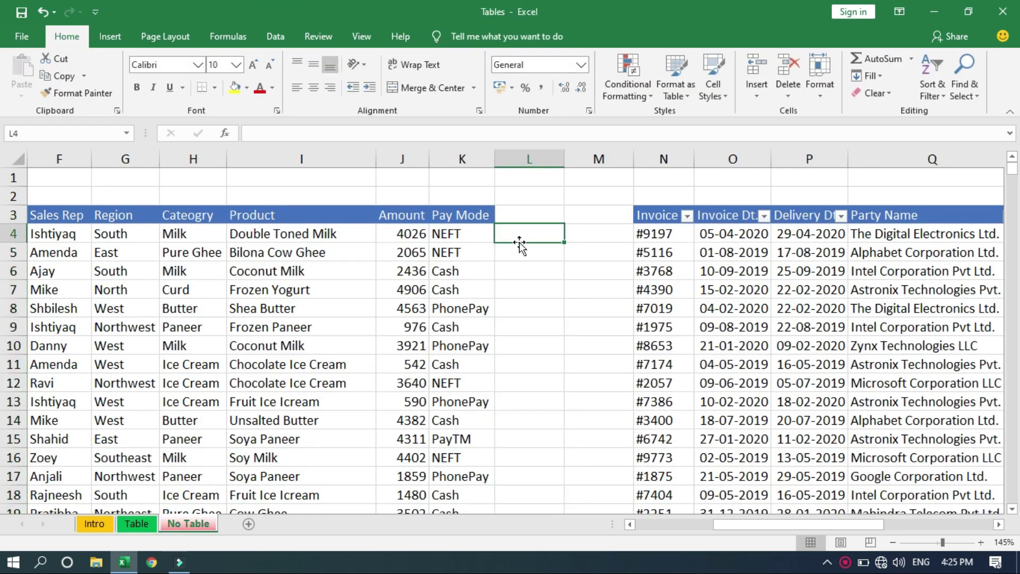
text(=)
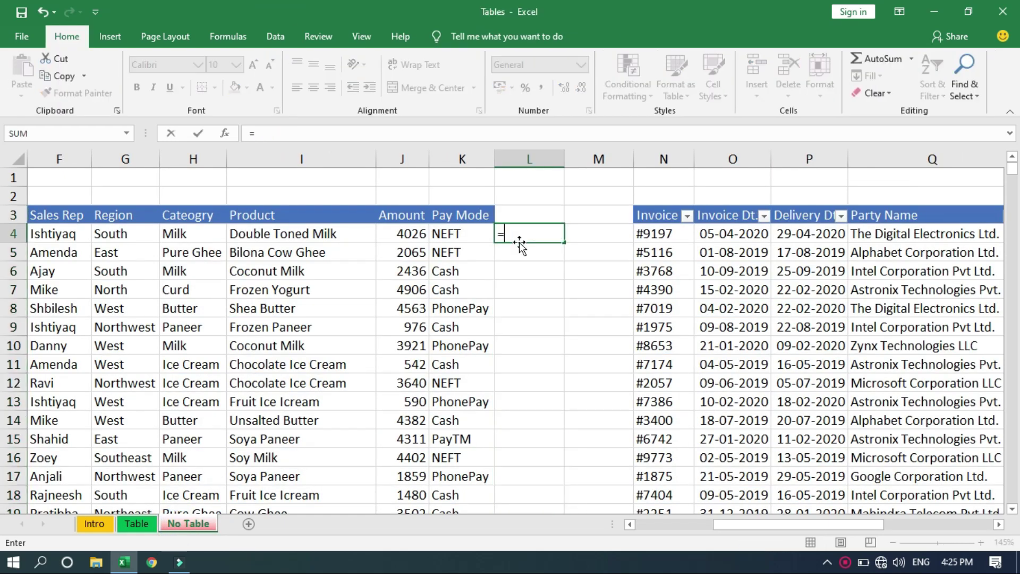
click(404, 234)
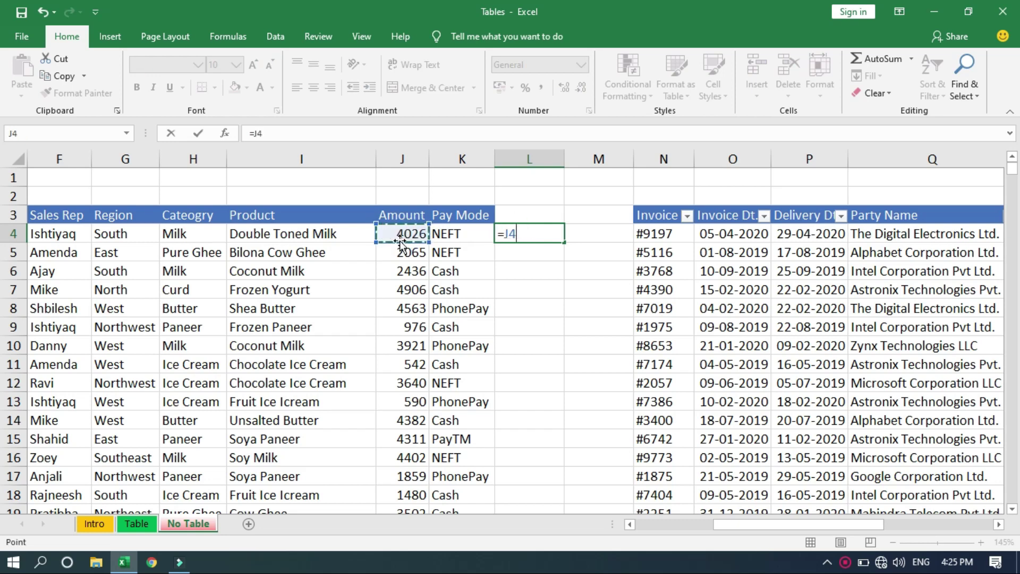
text(*)
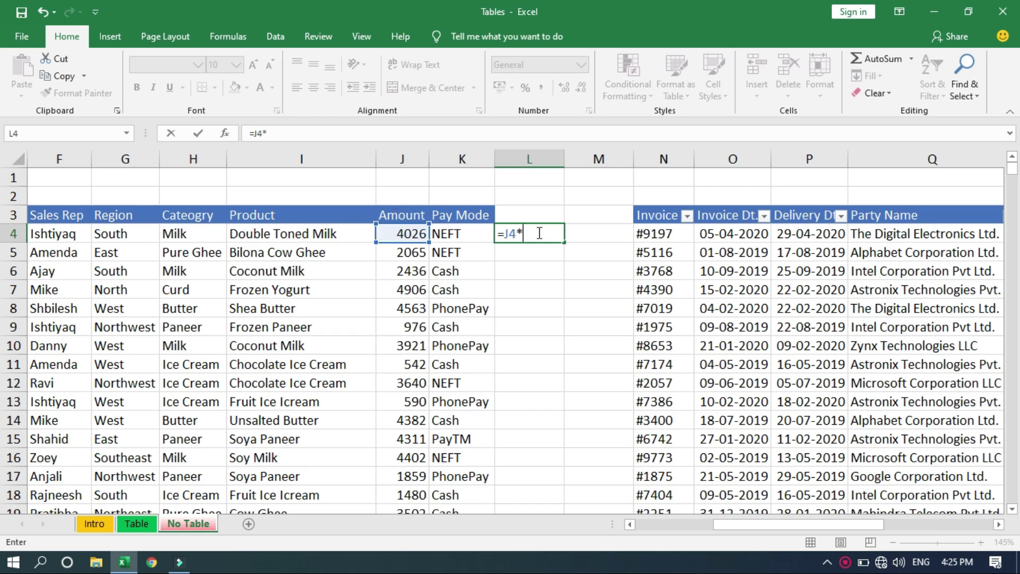
text(5%)
key(Return)
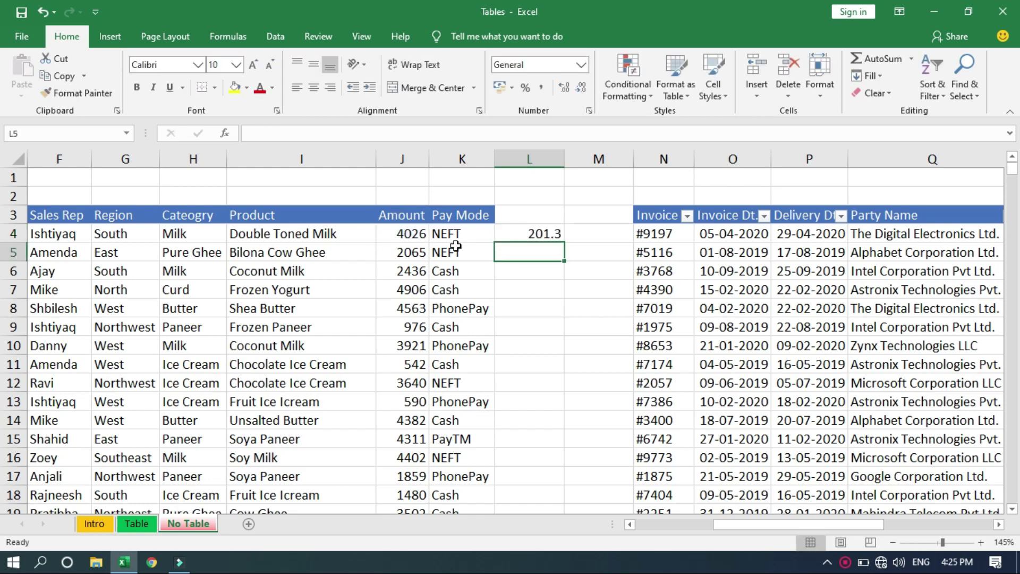
- On the Table sheet, clear all the 5% formulas in the Formula column from K4 down
click(132, 523)
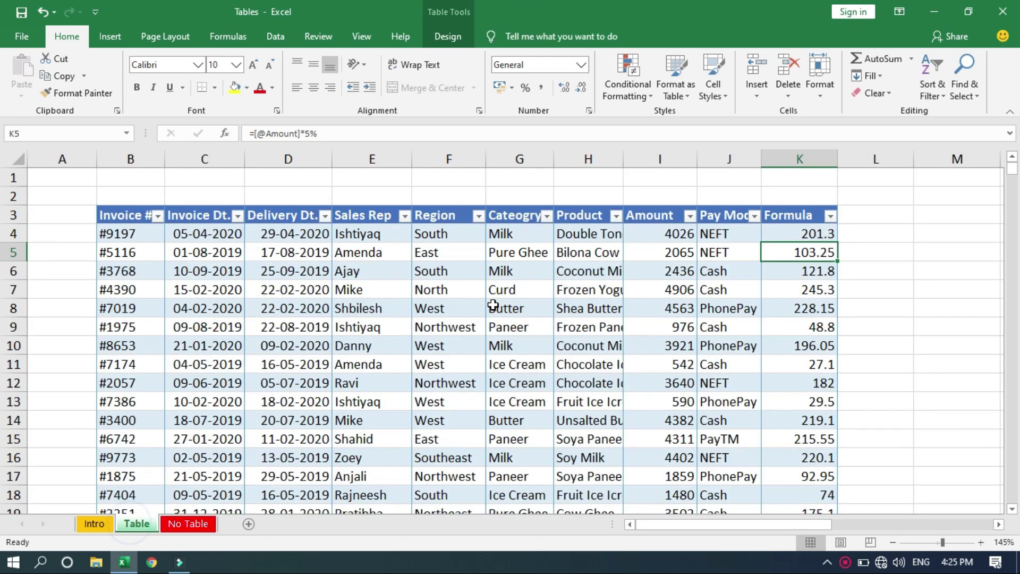
click(807, 226)
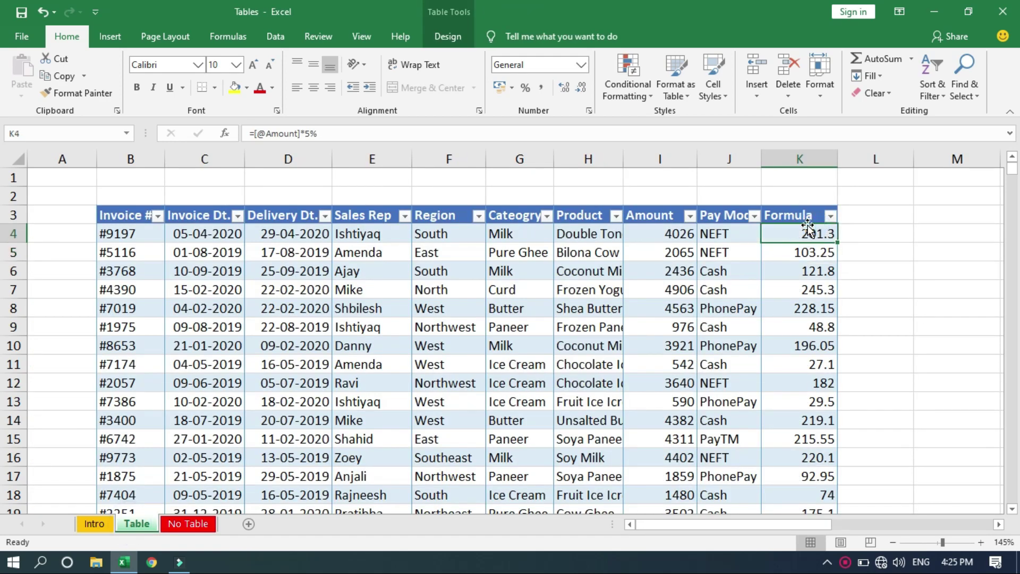
key(shift+Down)
key(ctrl+shift+Down)
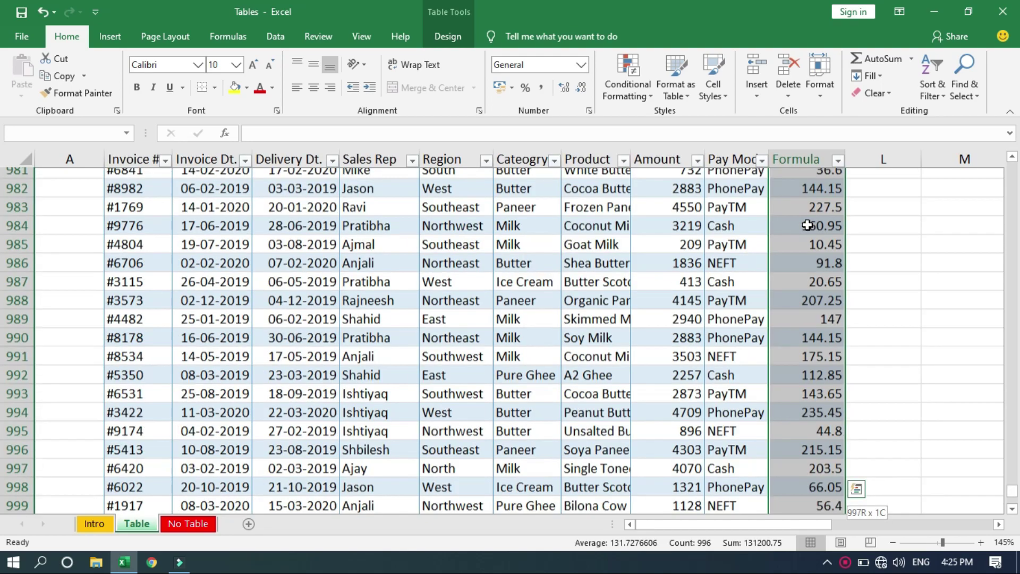
key(Delete)
- Enter a CONCATENATE formula in K4 joining Sales Rep, Region, Cateogry, Product and Pay Mode by structured references, and autofit column K
click(807, 225)
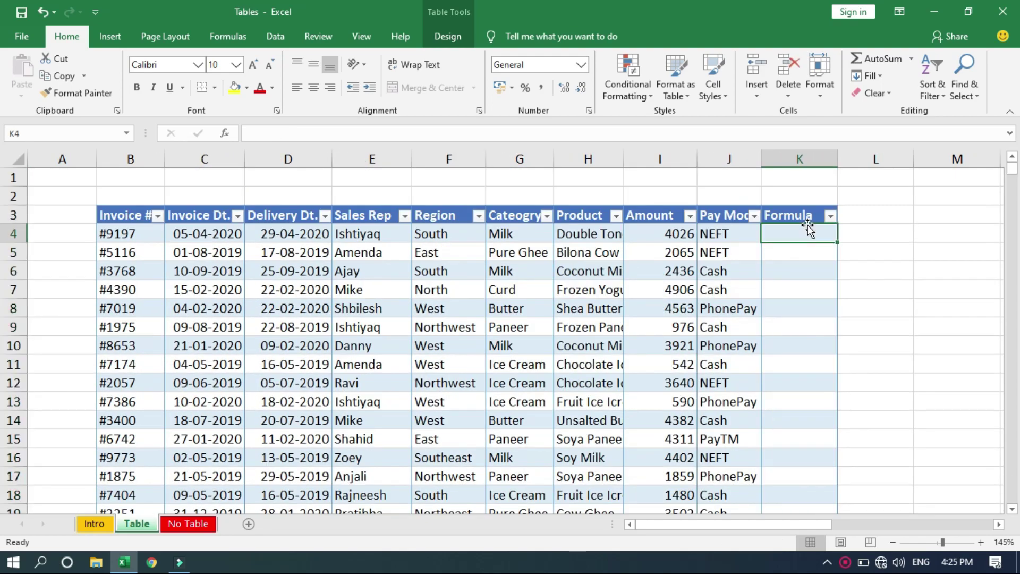
text(=conca)
key(Tab)
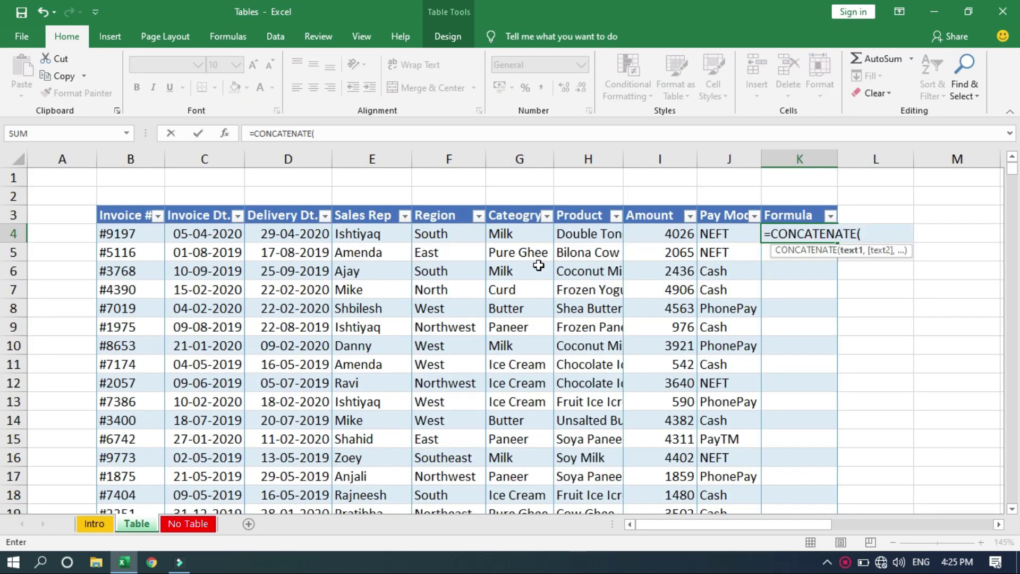
click(364, 231)
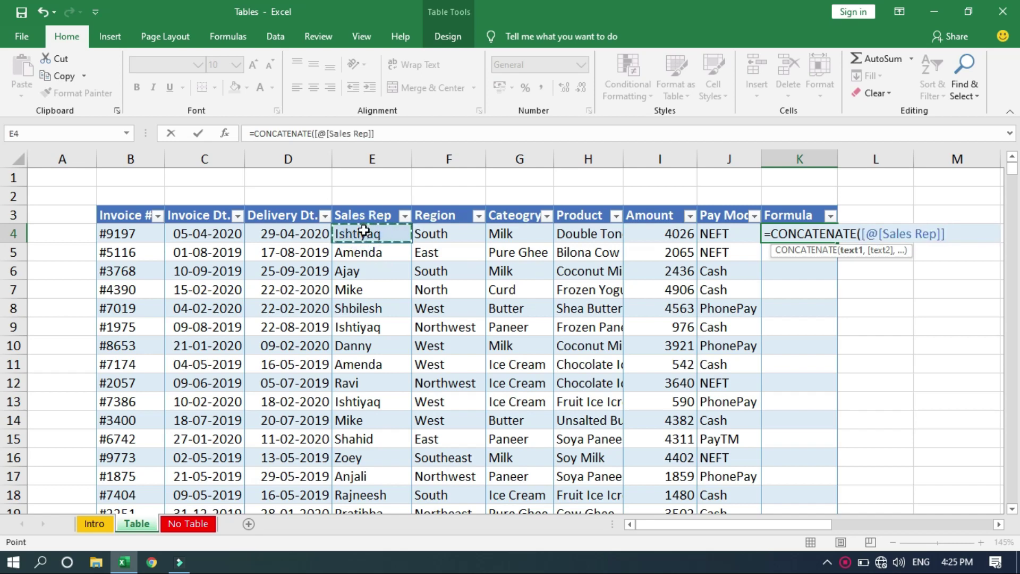
text(,)
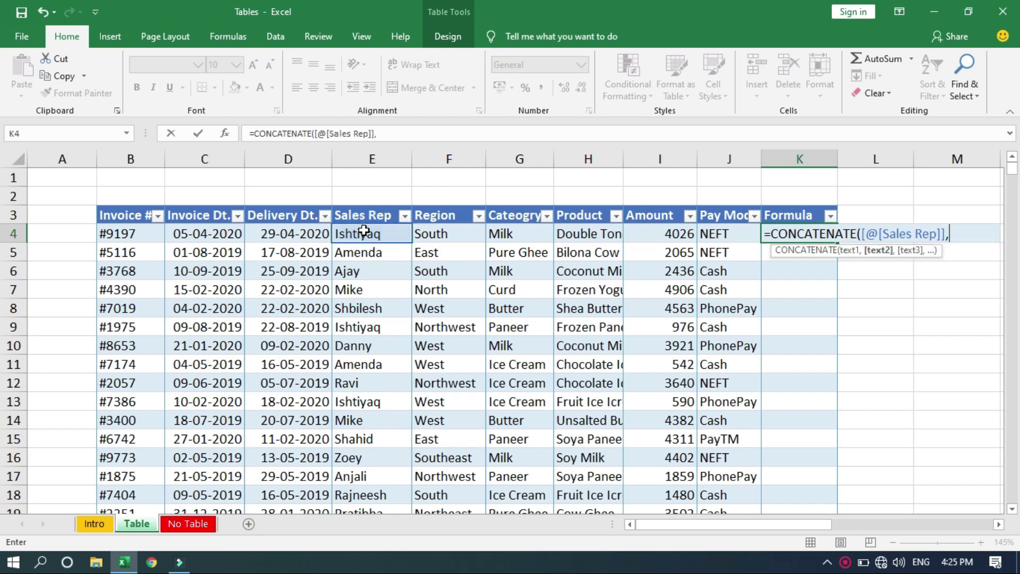
click(452, 233)
text(,)
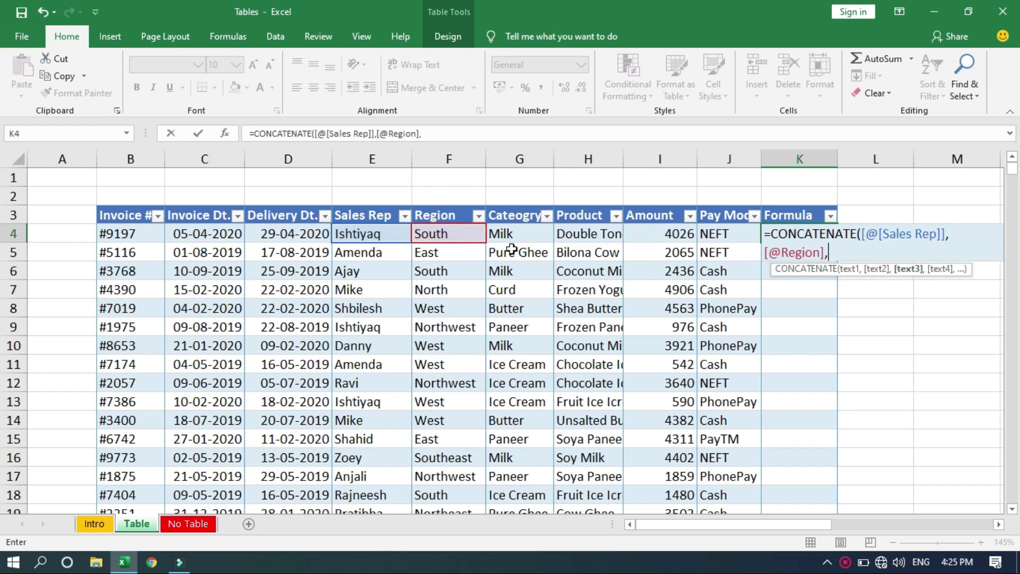
click(532, 237)
text(,)
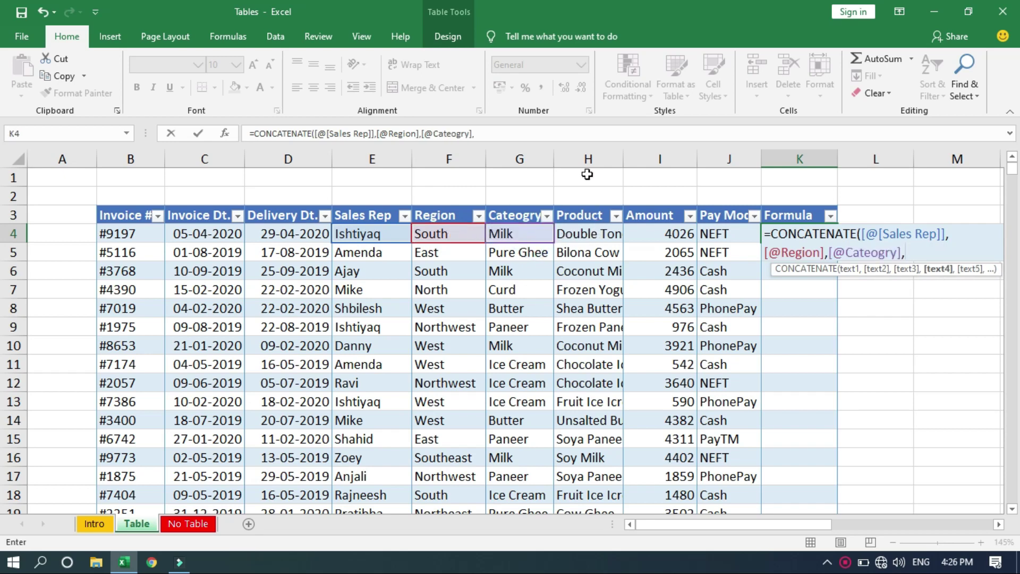
click(598, 232)
text(,)
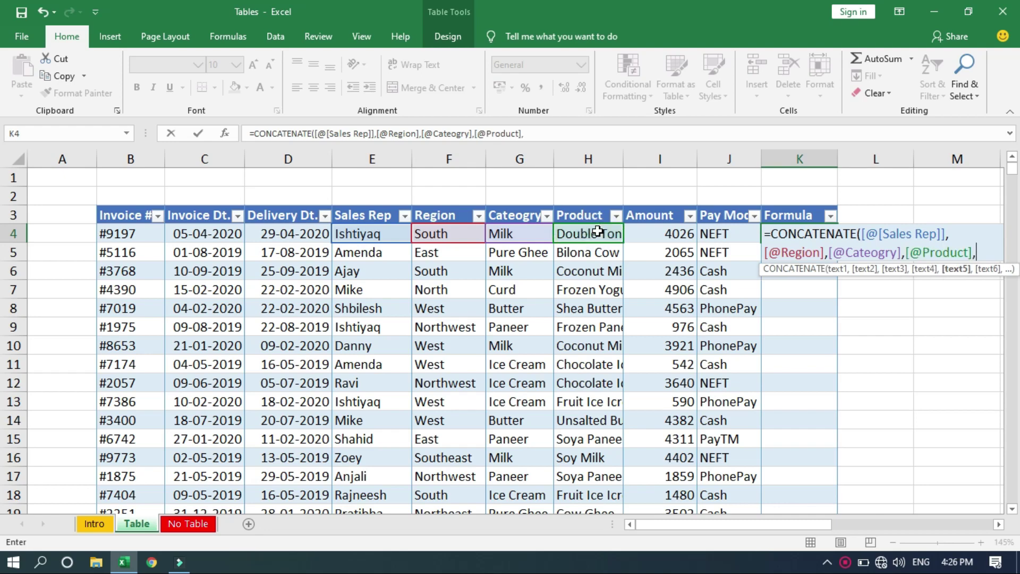
click(720, 234)
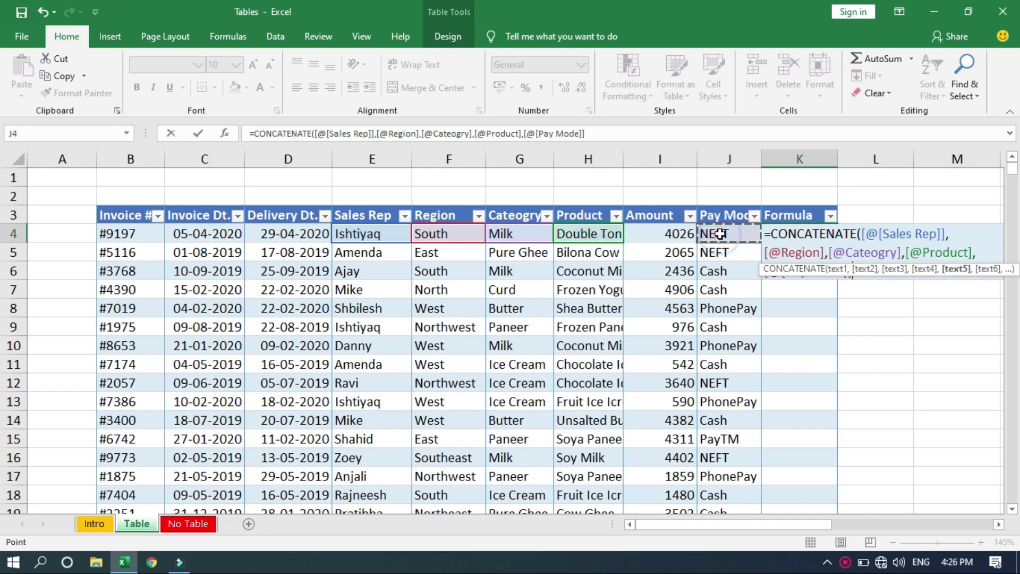
text())
key(Return)
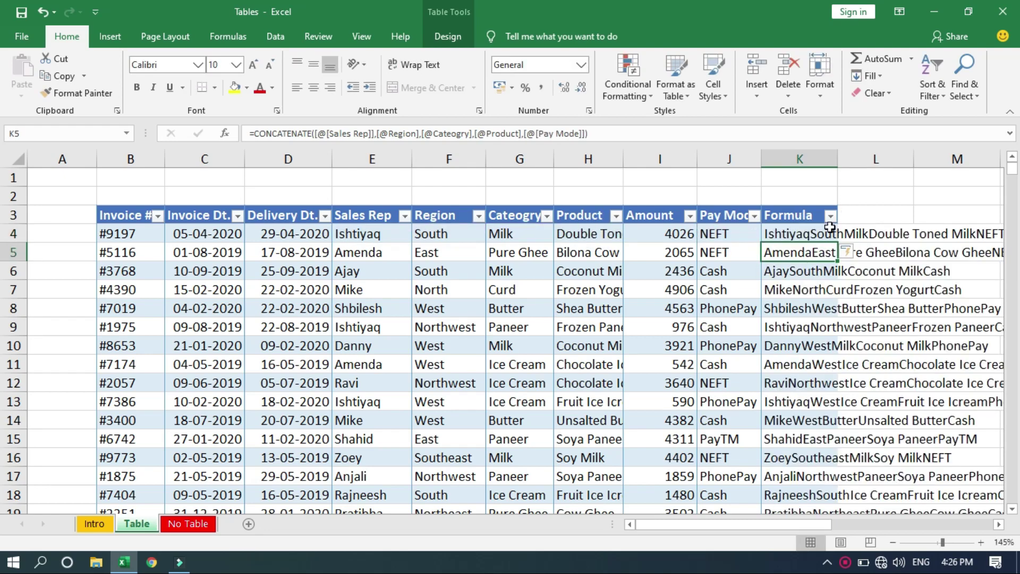
double_click(837, 155)
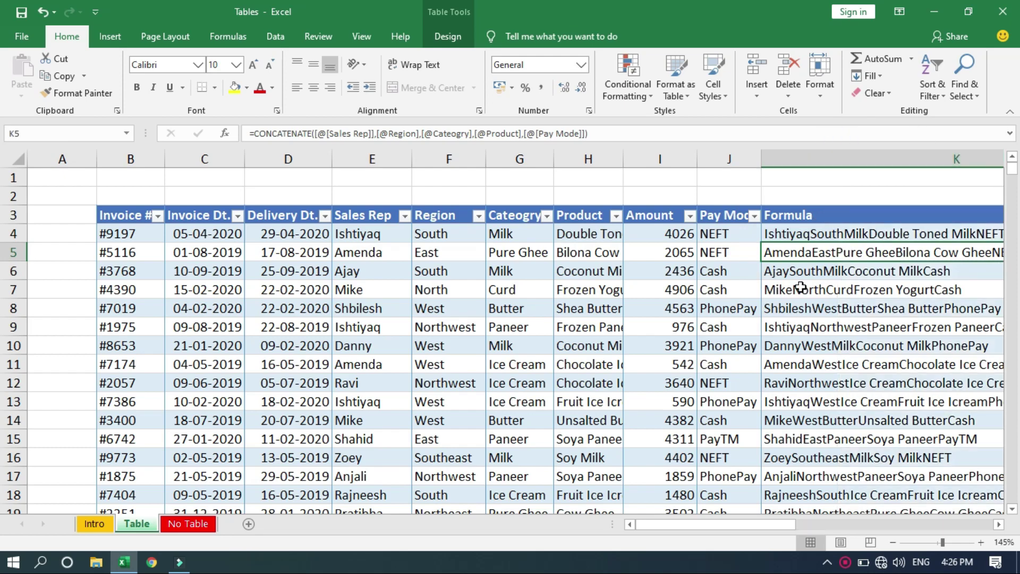
- From the slicer benefit on the Intro sheet, return to the Table sheet, insert a Region slicer and move it clear of the table
click(95, 524)
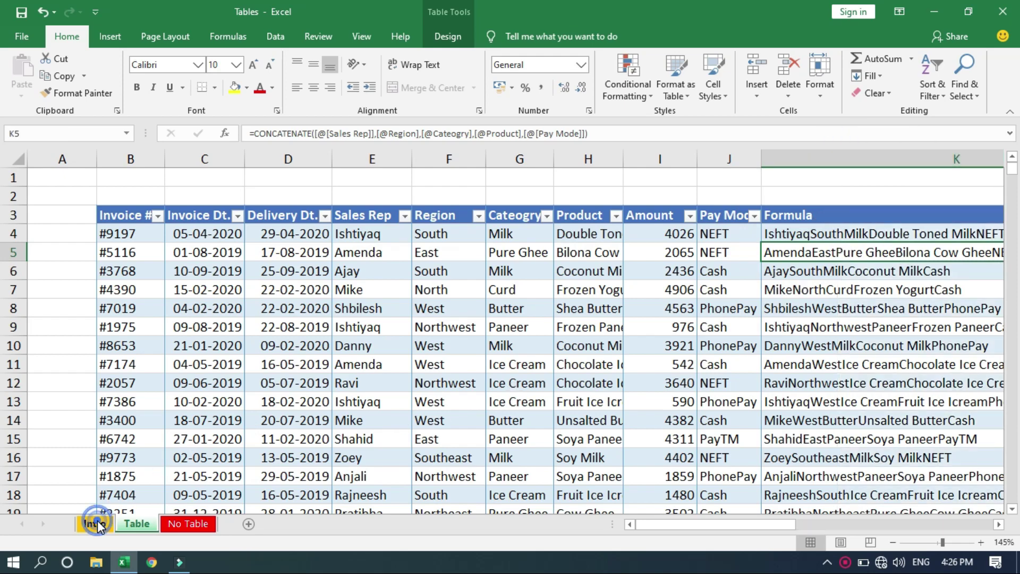
click(139, 404)
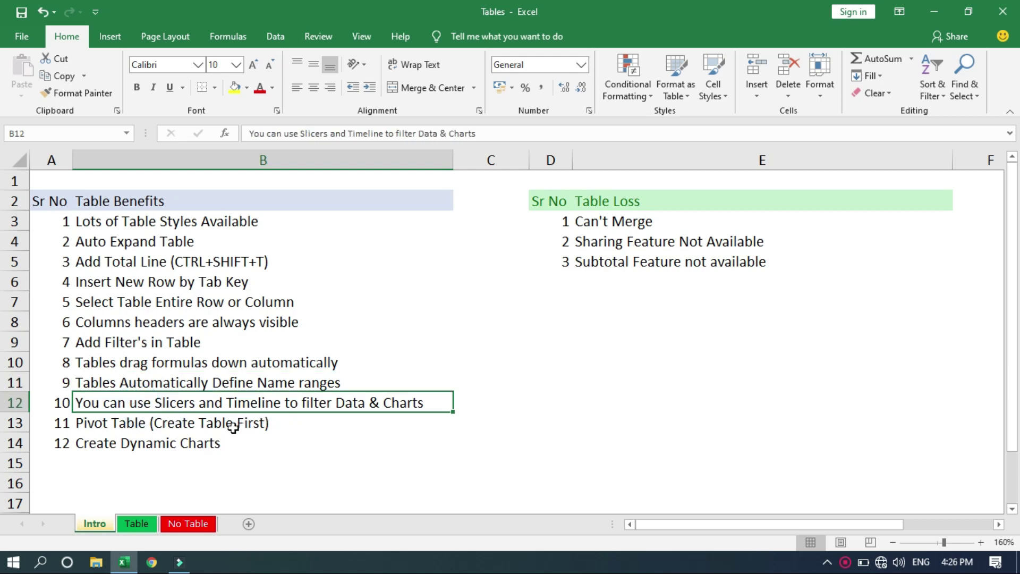
click(140, 522)
click(110, 36)
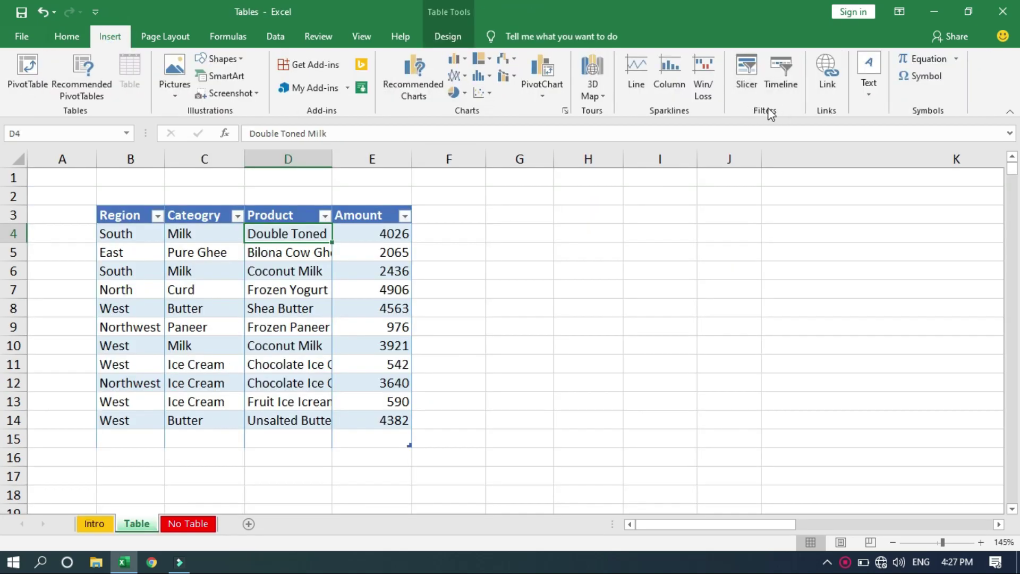
click(74, 39)
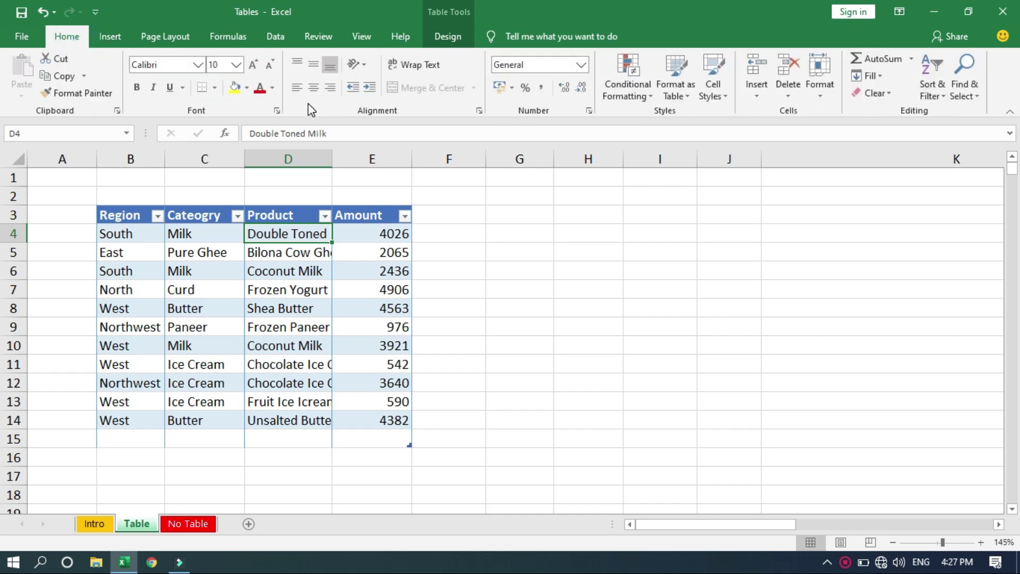
click(110, 38)
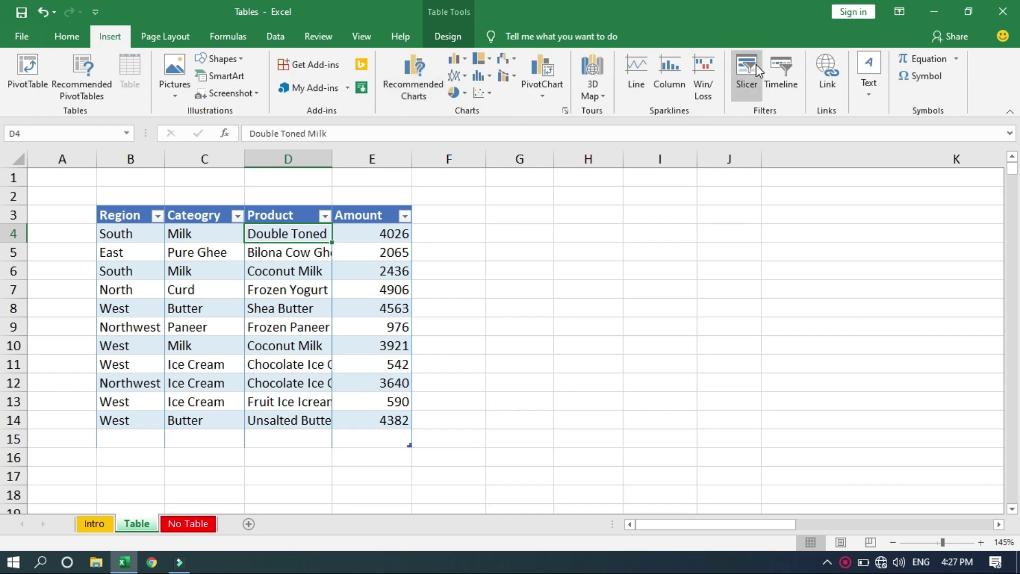
click(754, 77)
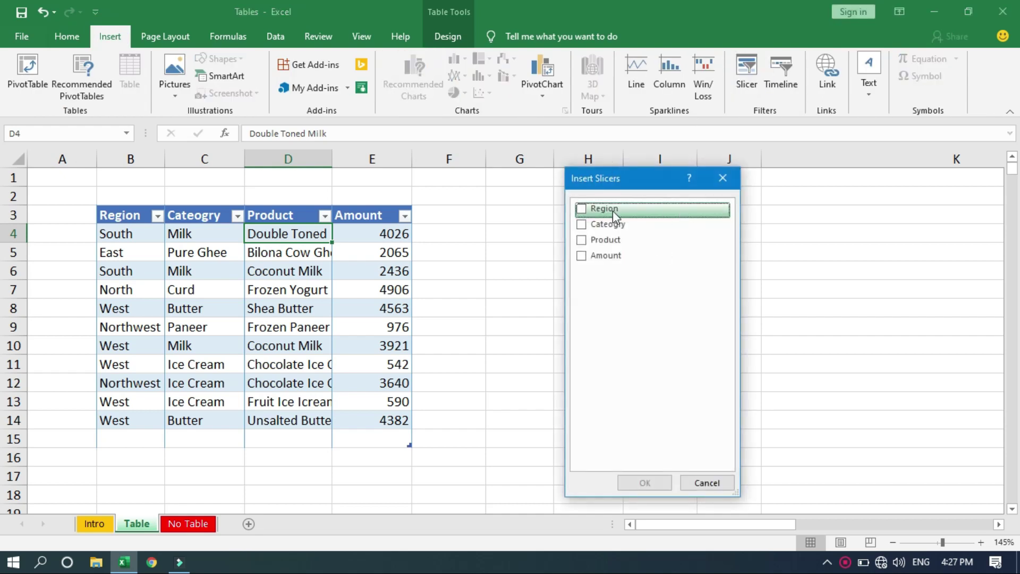
click(581, 210)
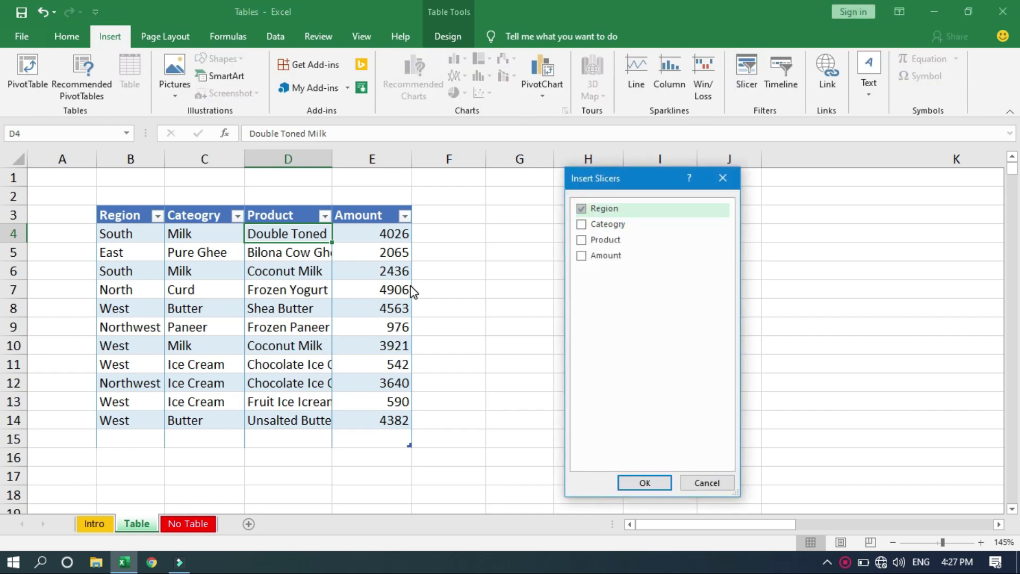
click(645, 483)
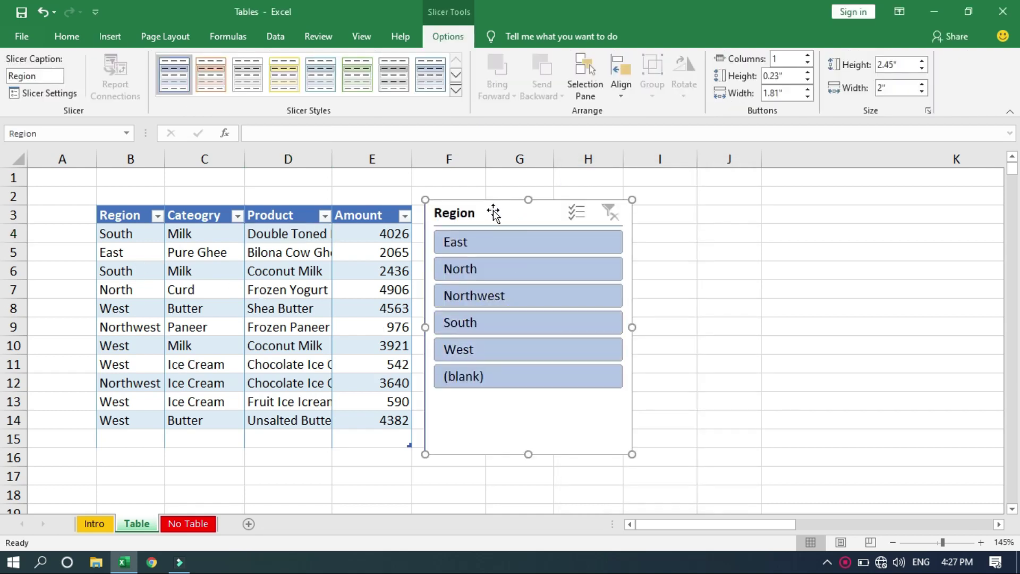
drag(494, 212, 588, 211)
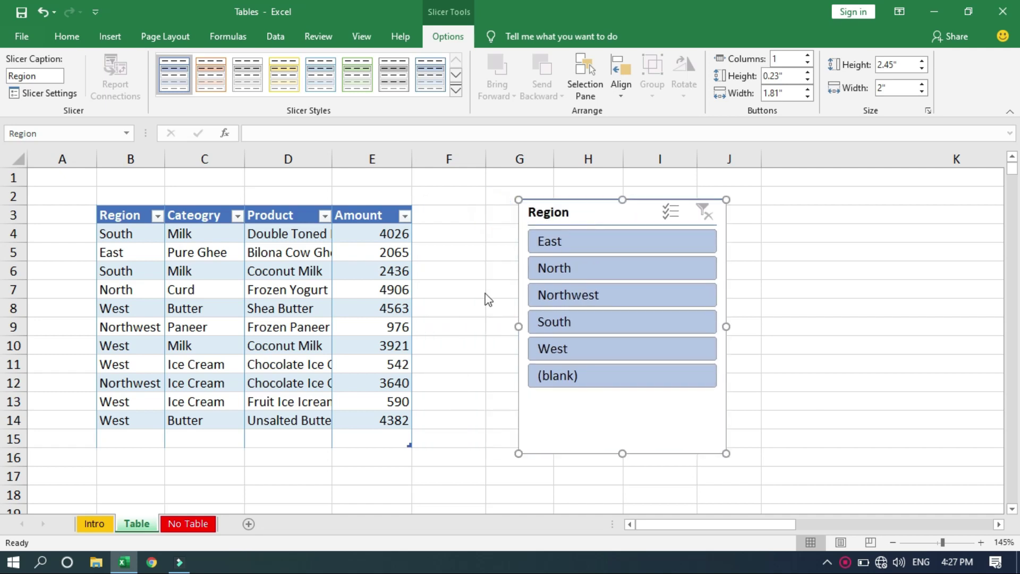
- Filter the table by East and by South in turn with the Region slicer, clearing each filter, and delete the slicer
click(581, 241)
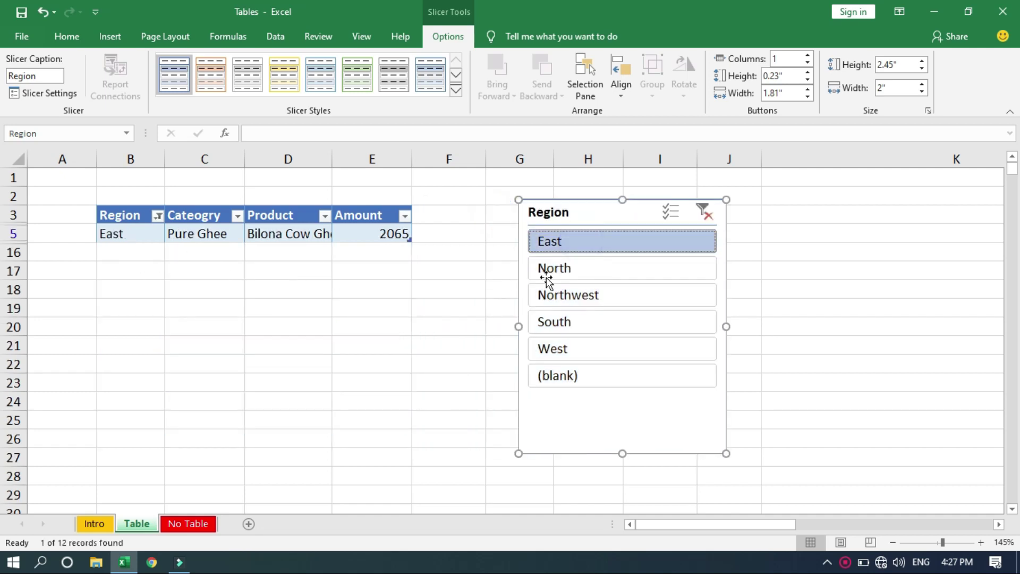
click(710, 217)
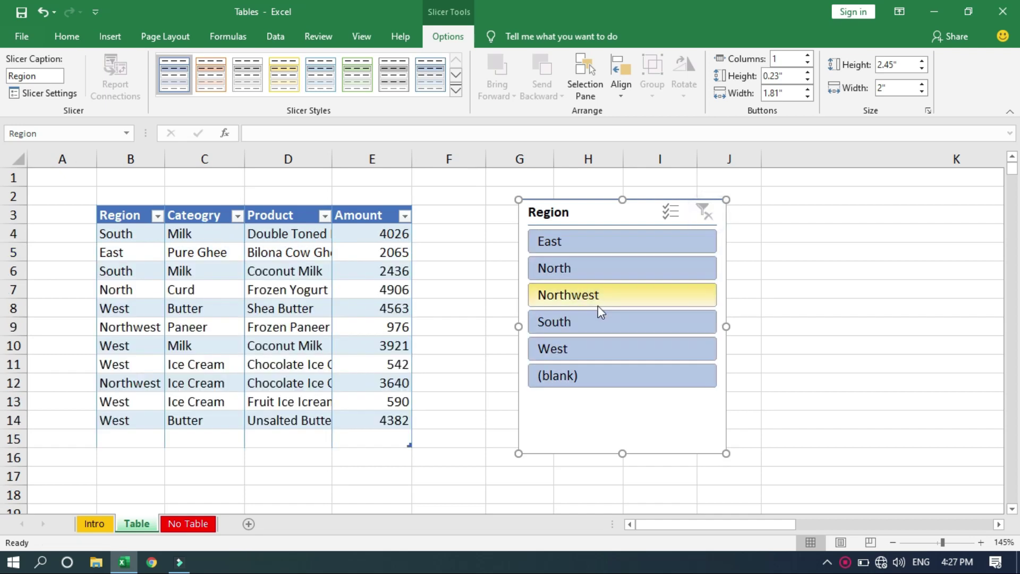
click(581, 321)
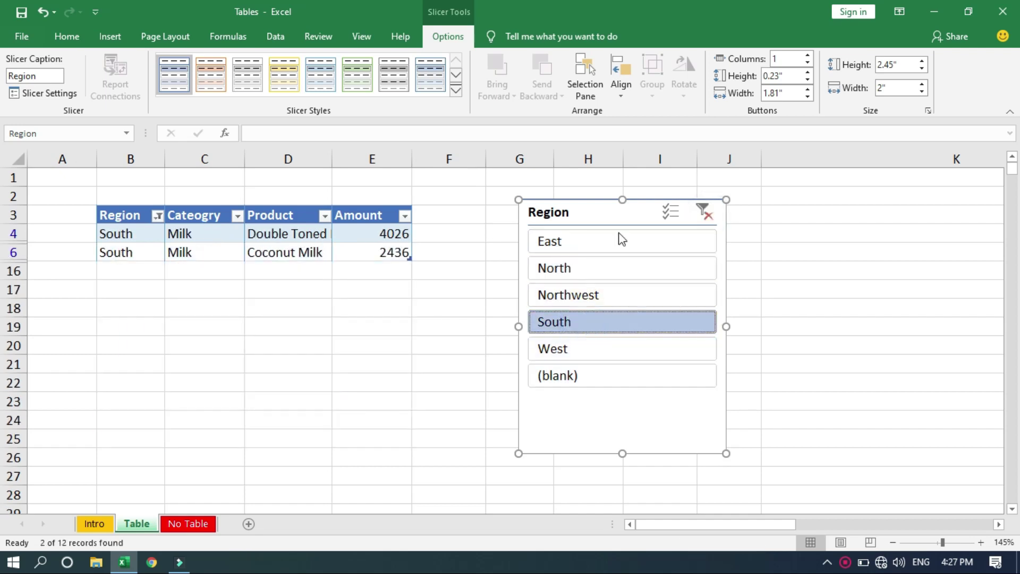
click(705, 213)
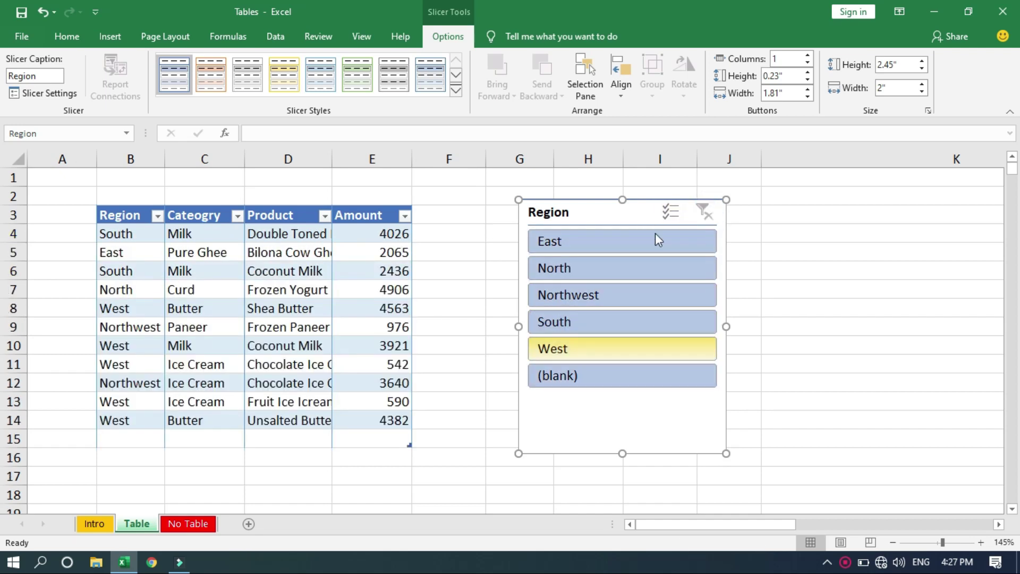
click(603, 289)
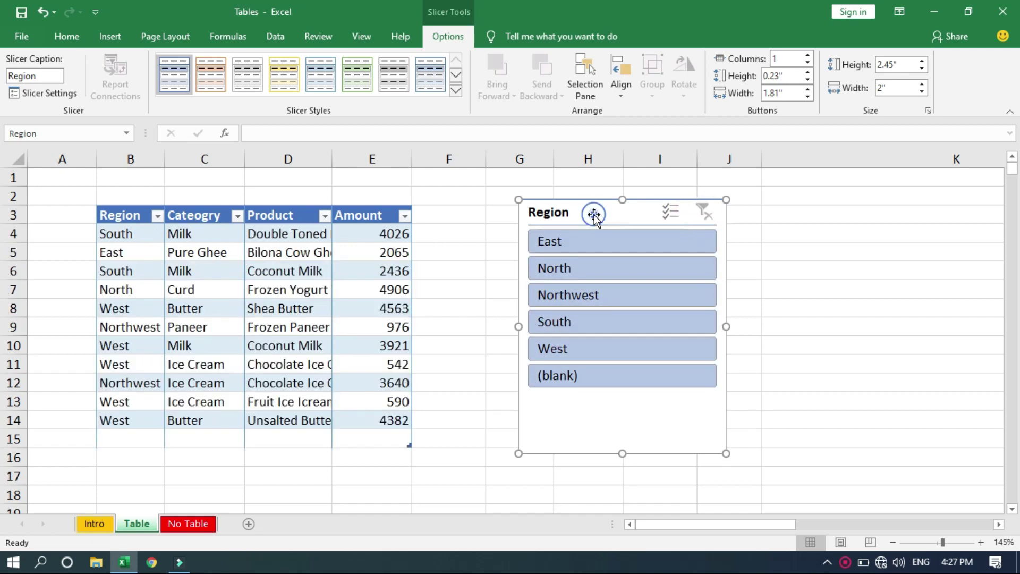
key(Delete)
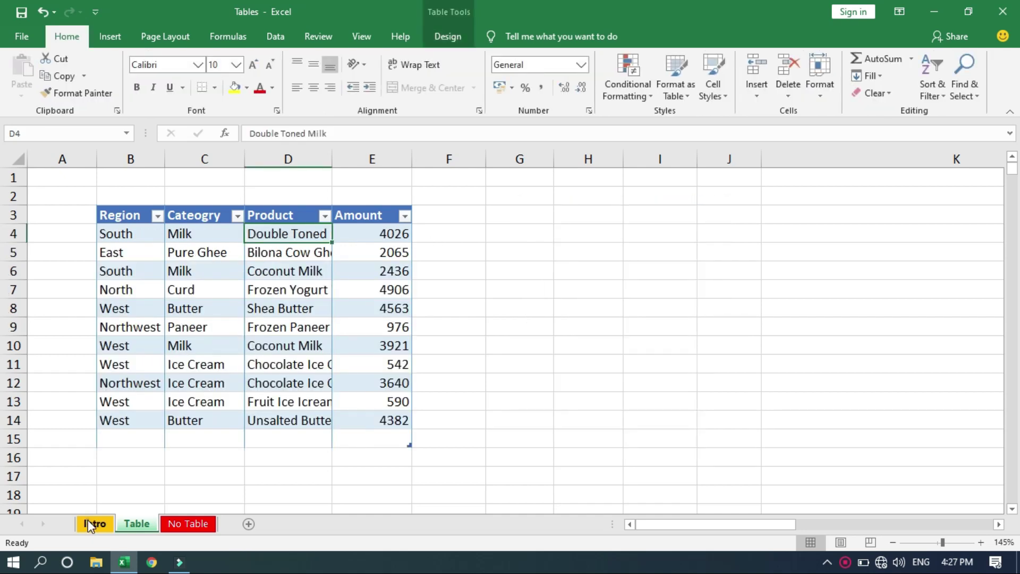
- Review the Pivot Table (Create Table First) benefit on the Intro sheet and the description of the PivotTable command
click(88, 519)
click(121, 425)
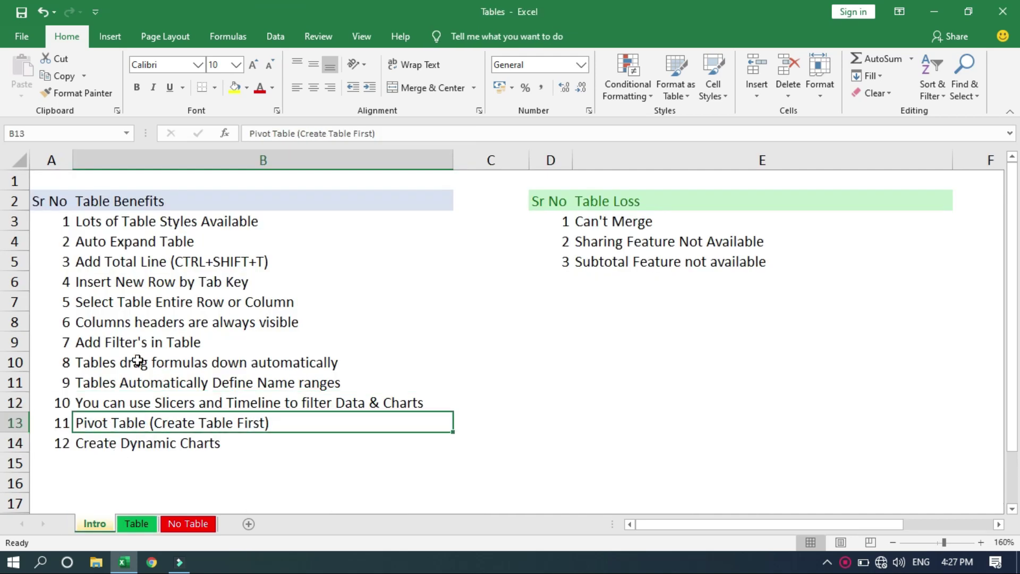
click(110, 36)
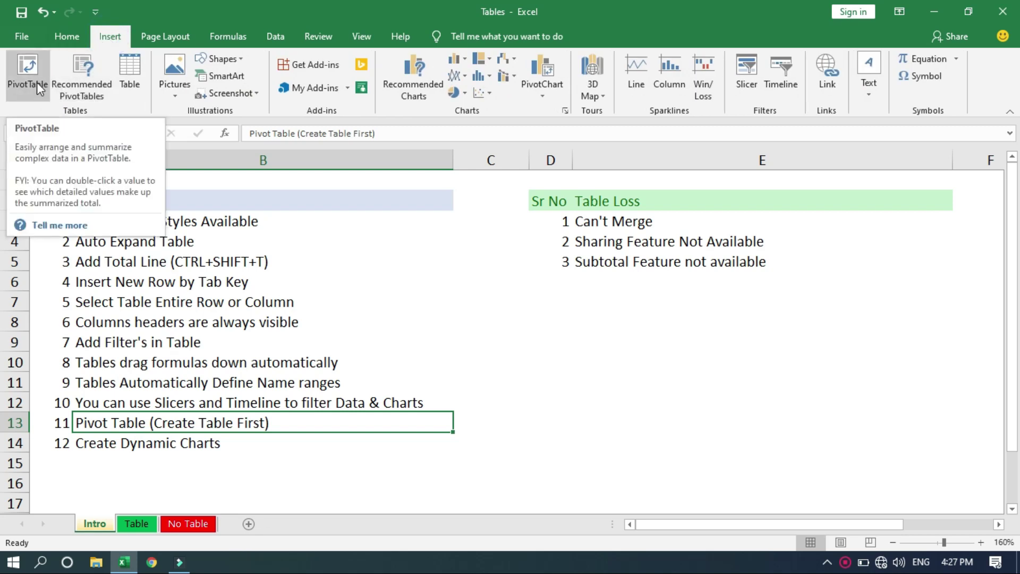
click(66, 37)
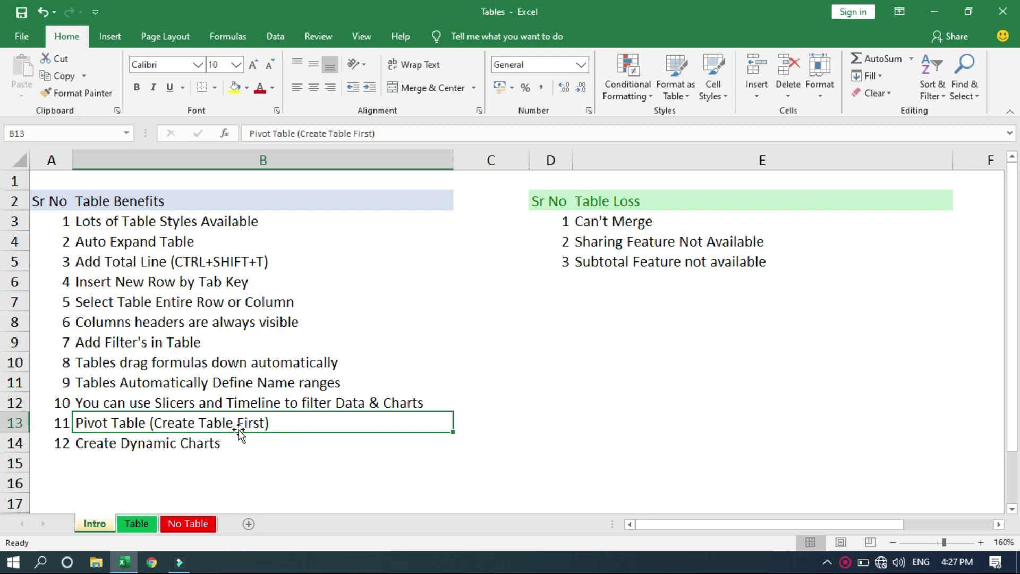
click(222, 442)
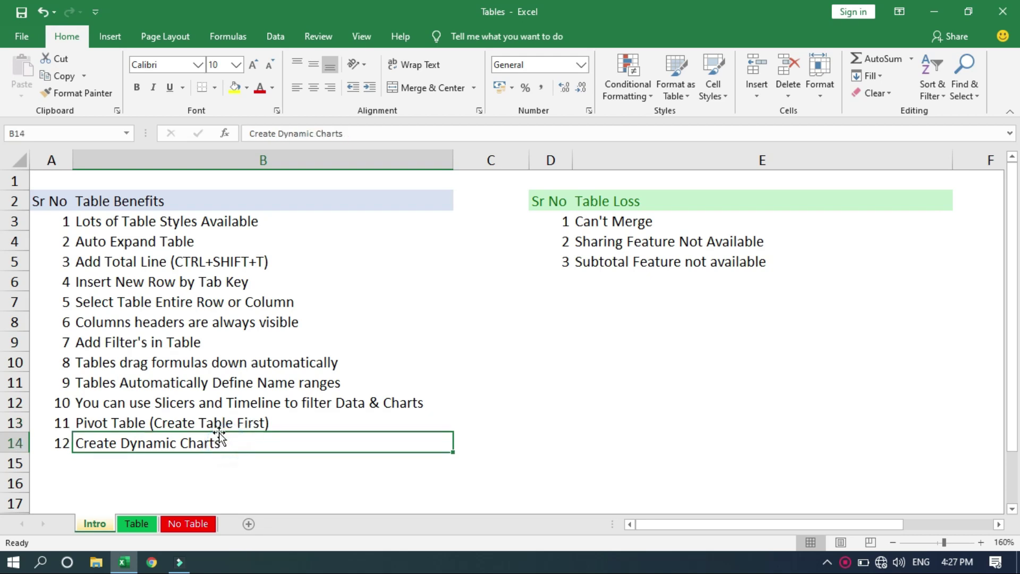
click(215, 425)
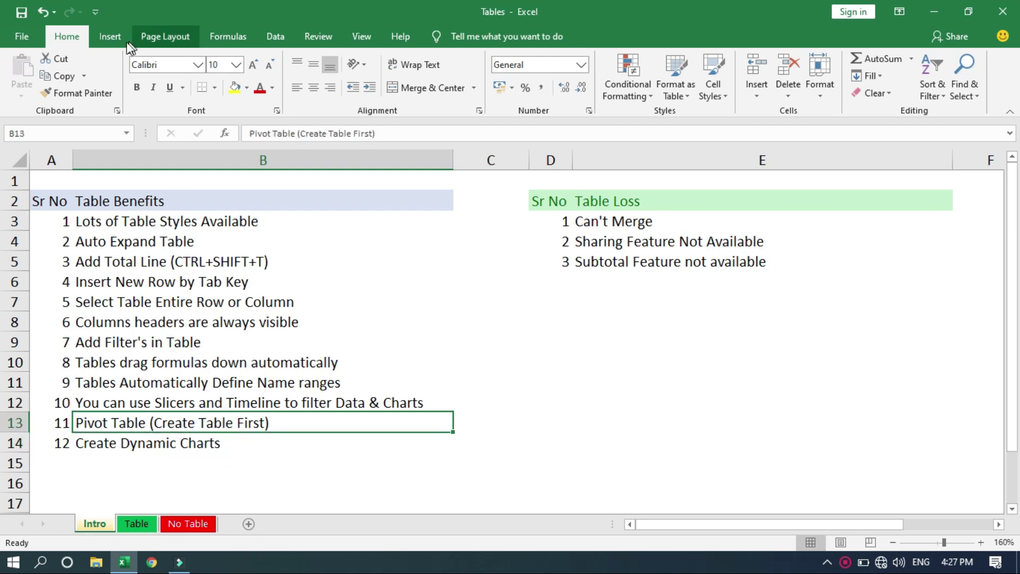
click(110, 37)
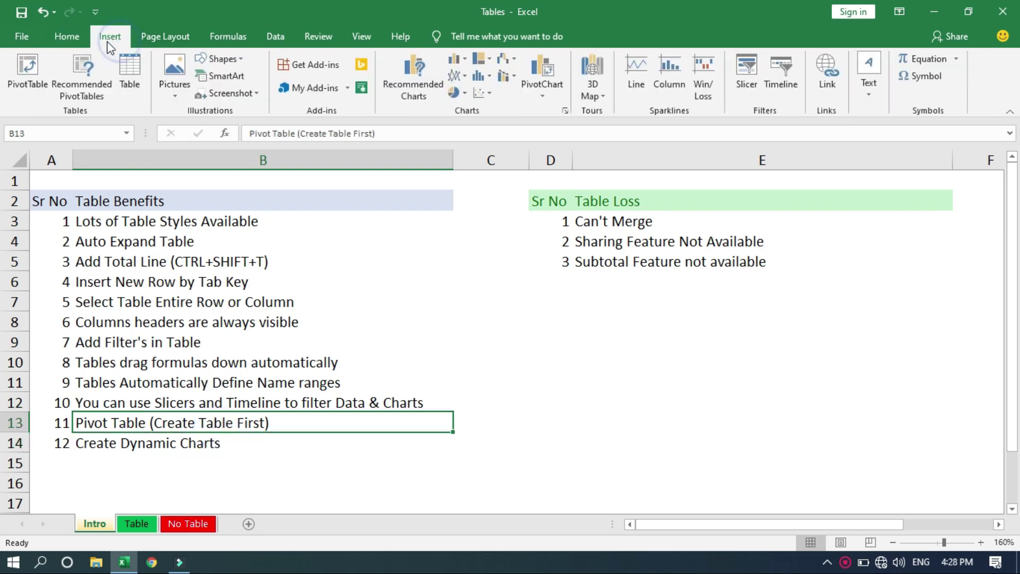
click(64, 36)
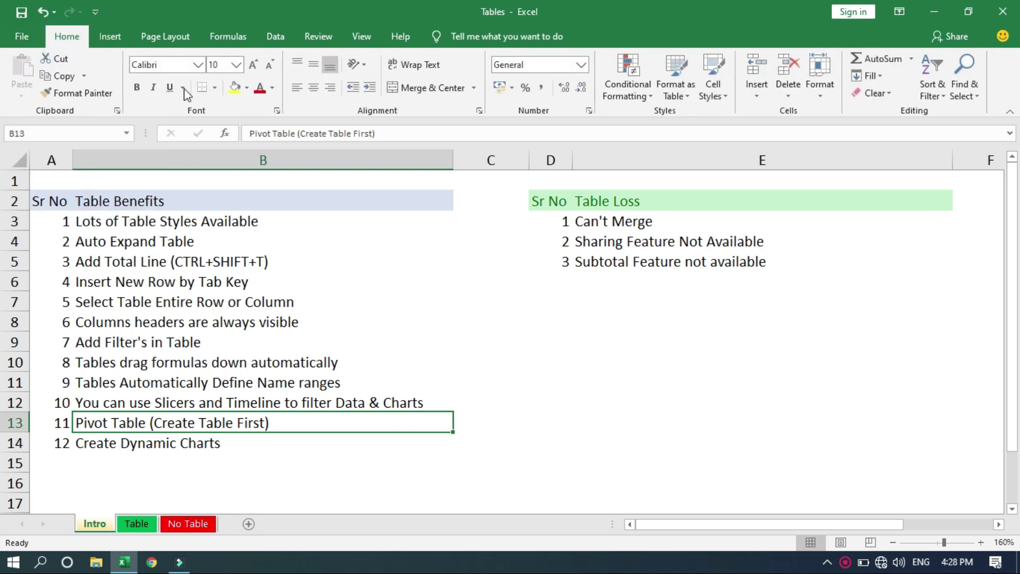
- From the Create Dynamic Charts benefit, go to the Table sheet, widen the Product column to fit its names, and select a table cell
click(138, 443)
click(145, 528)
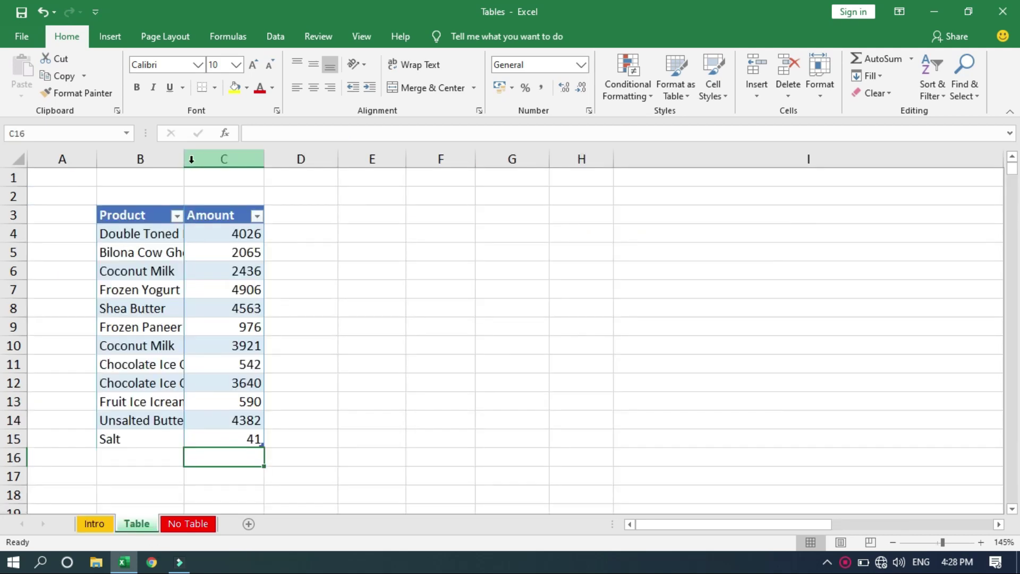
drag(187, 158, 229, 158)
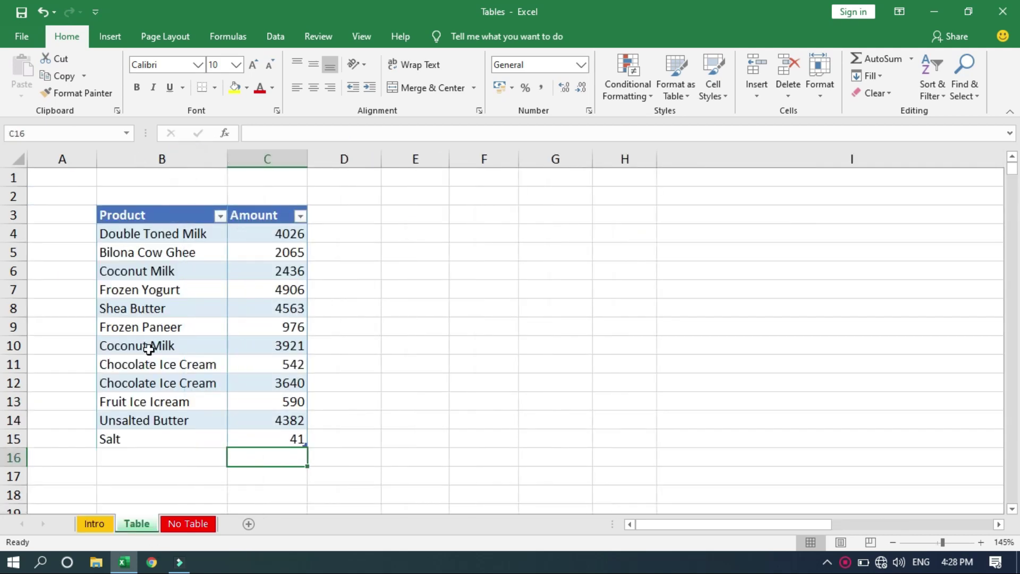
click(180, 290)
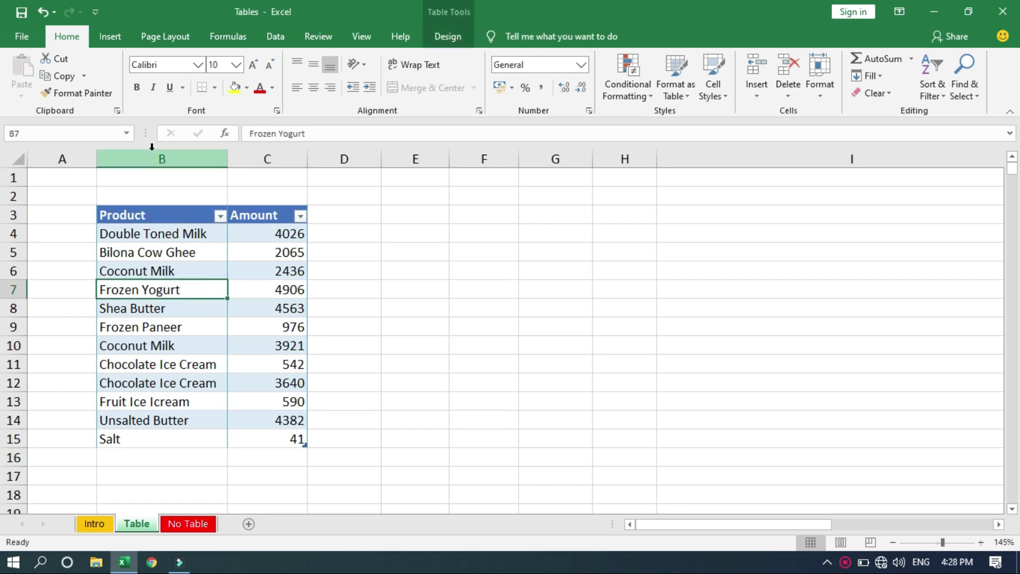
- Insert a 2-D clustered column chart from the Product and Amount table and move it clear of the table
click(114, 36)
click(461, 59)
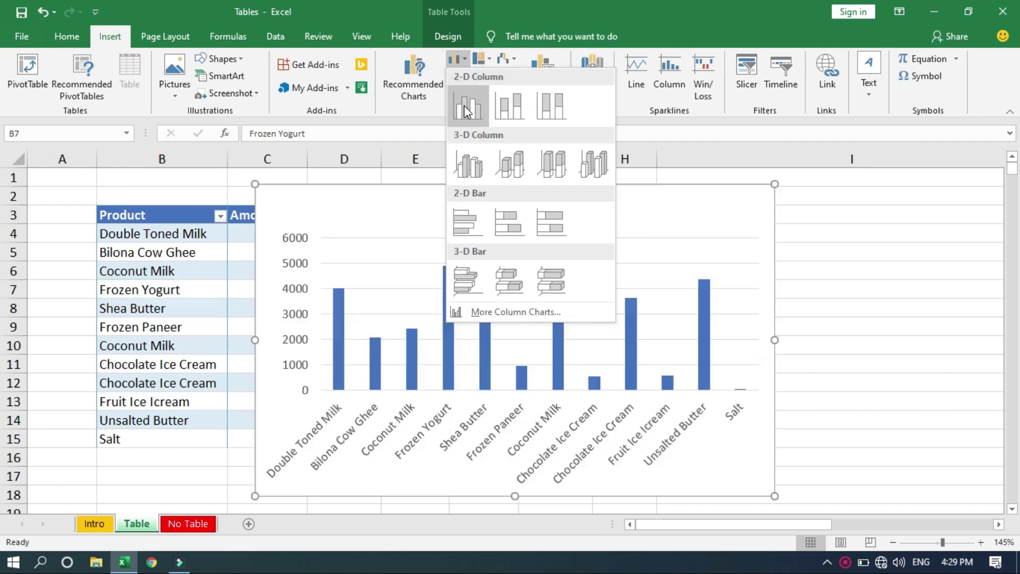
click(466, 105)
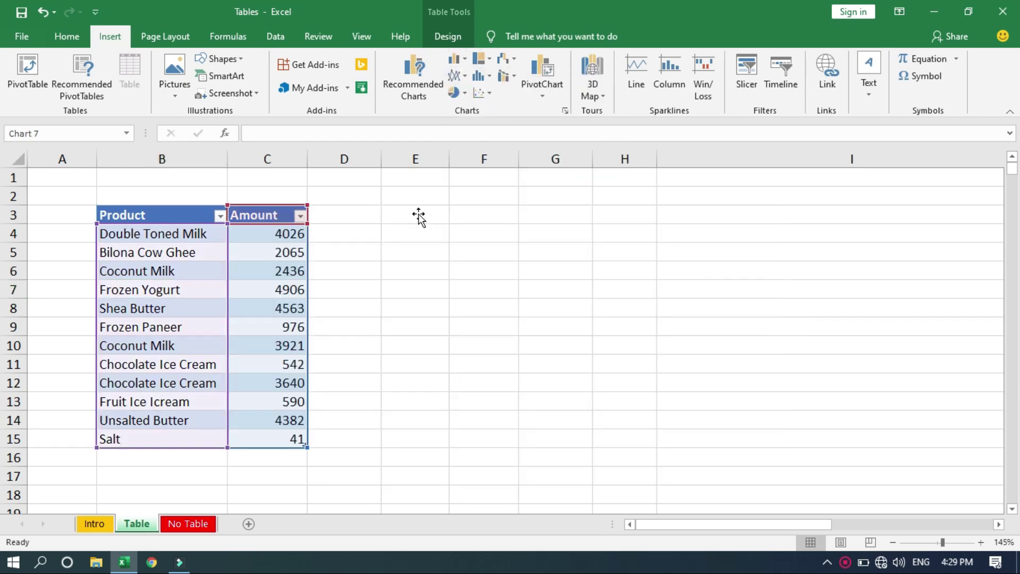
drag(421, 211, 526, 213)
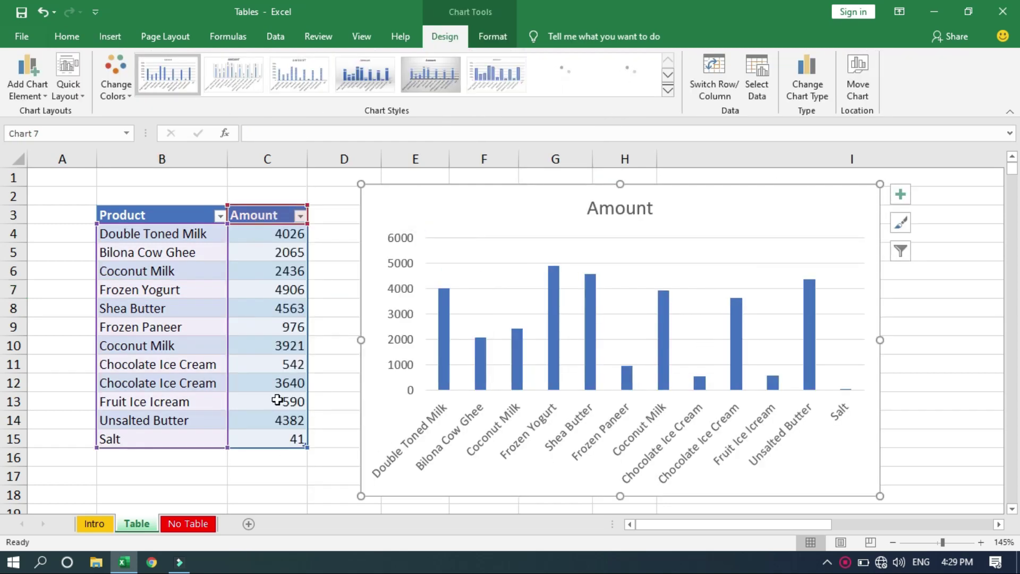
- Add a new row directly below Salt in the table with product Google and amount 500
click(176, 455)
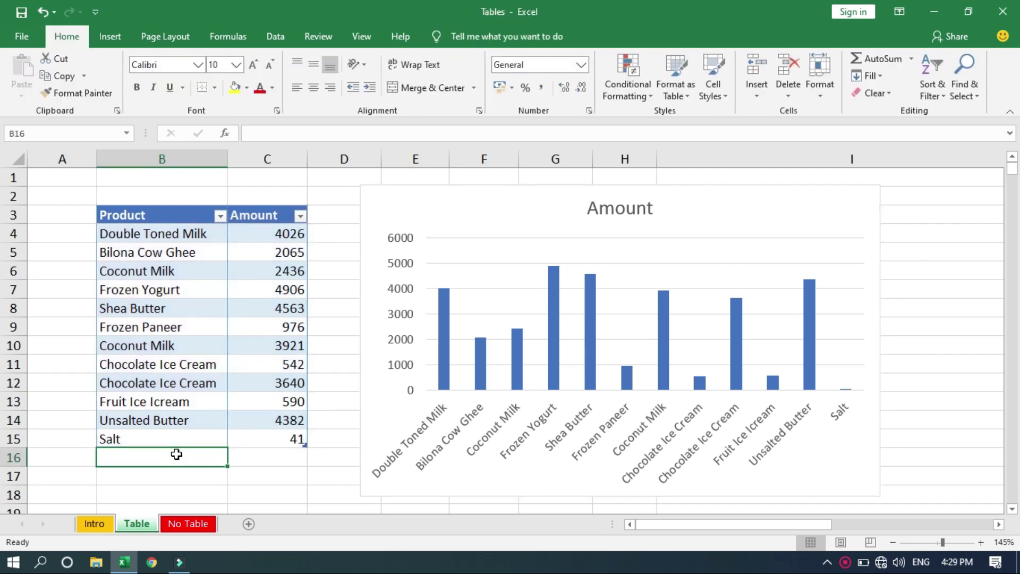
text(Google)
key(Return)
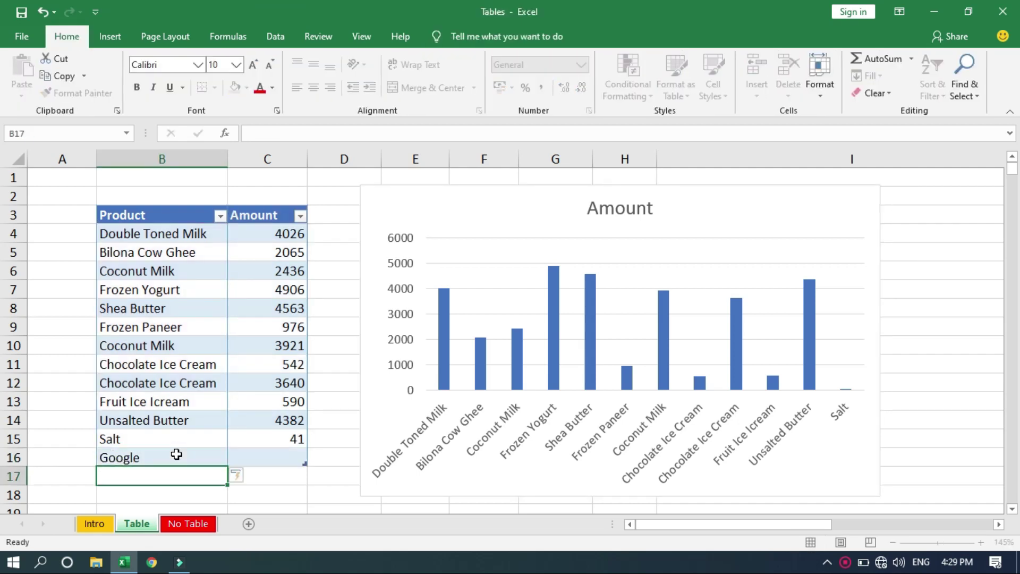
key(Up)
key(Right)
text(50)
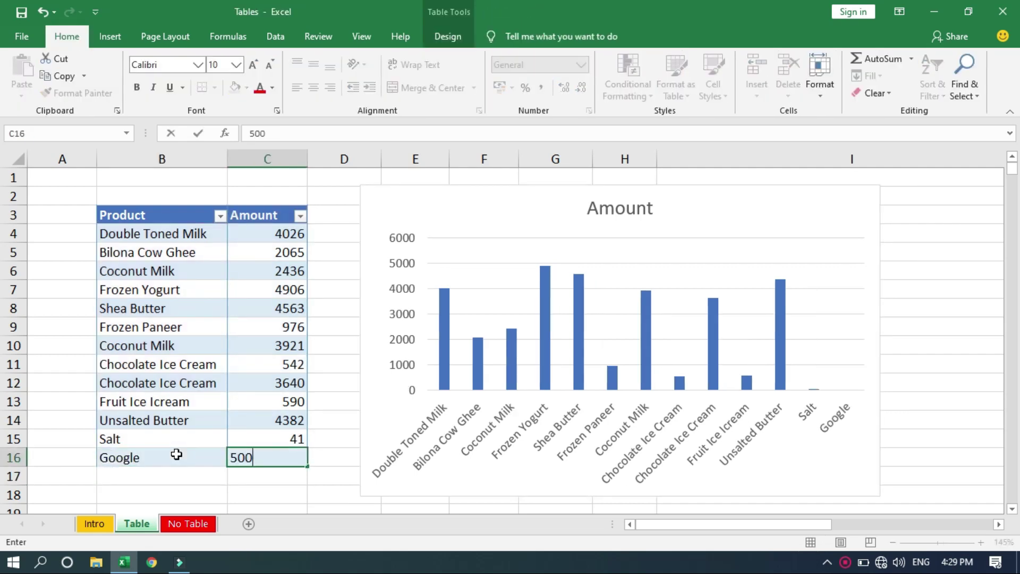
key(Return)
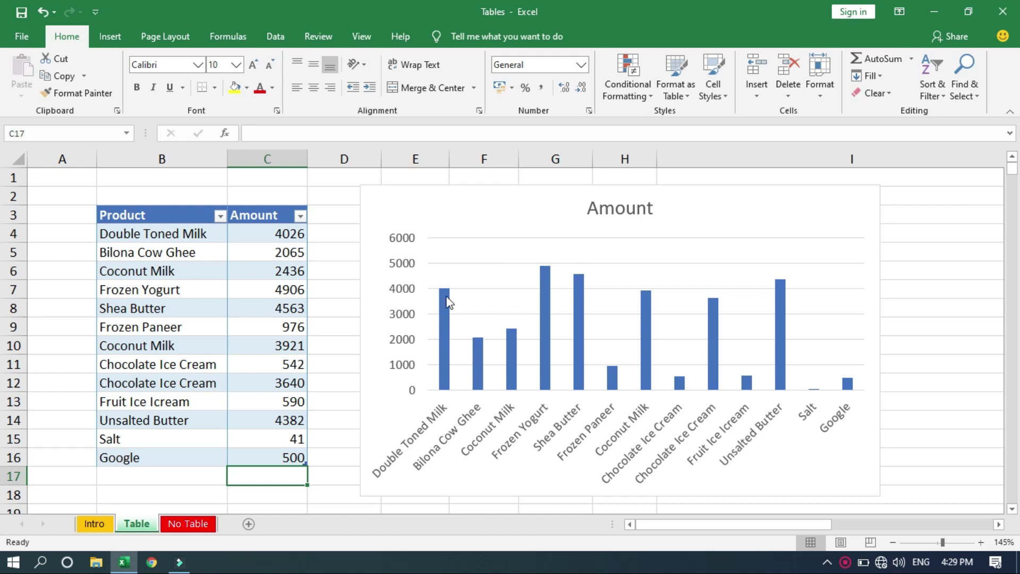
- Review the Table Loss list on the Intro sheet, then select B9:C10 on the Table sheet to check whether Merge & Center is available
click(94, 523)
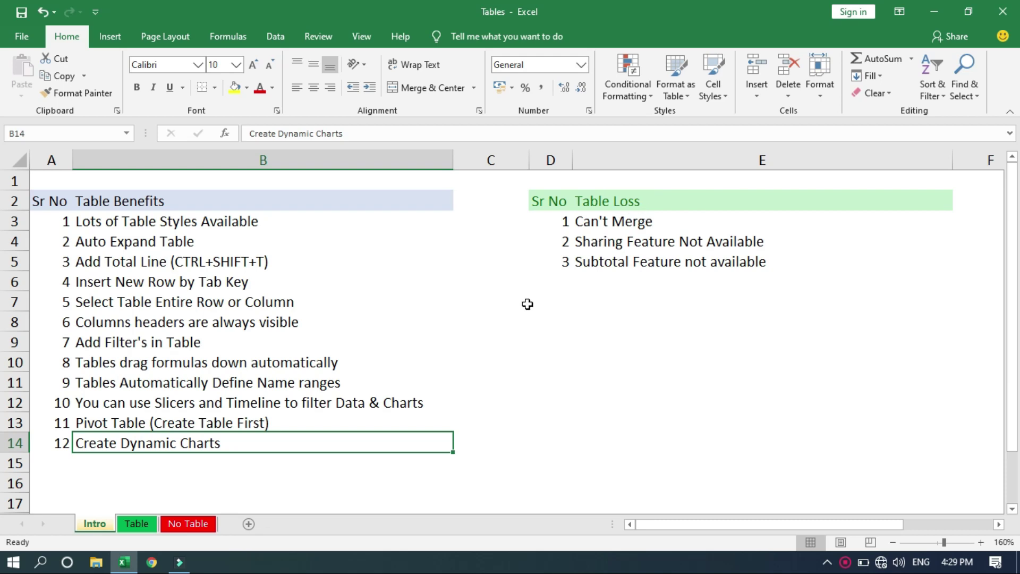
click(137, 523)
drag(188, 331, 232, 349)
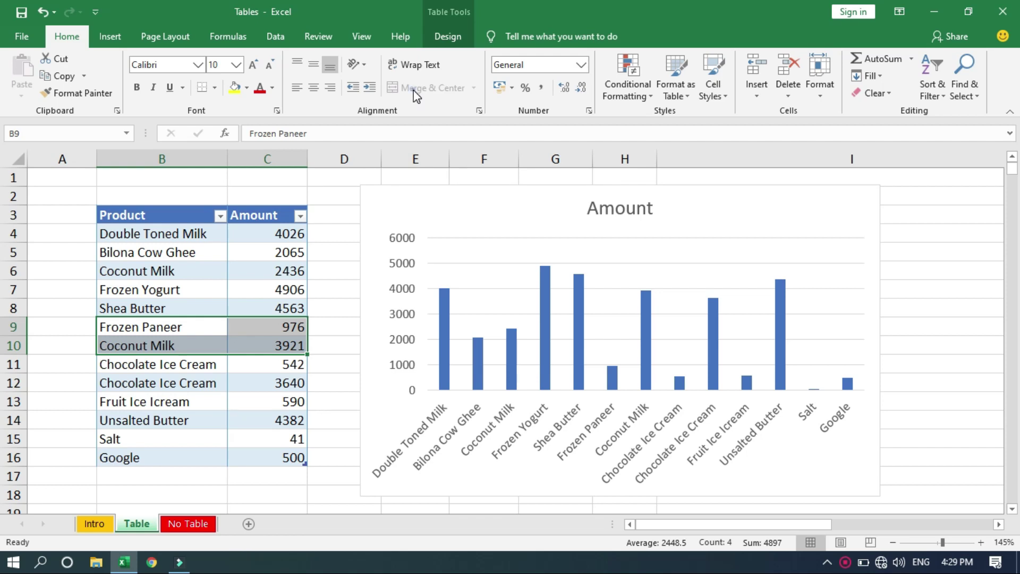
- Return to the Intro sheet and check the workbook sharing commands among the review tools
click(95, 524)
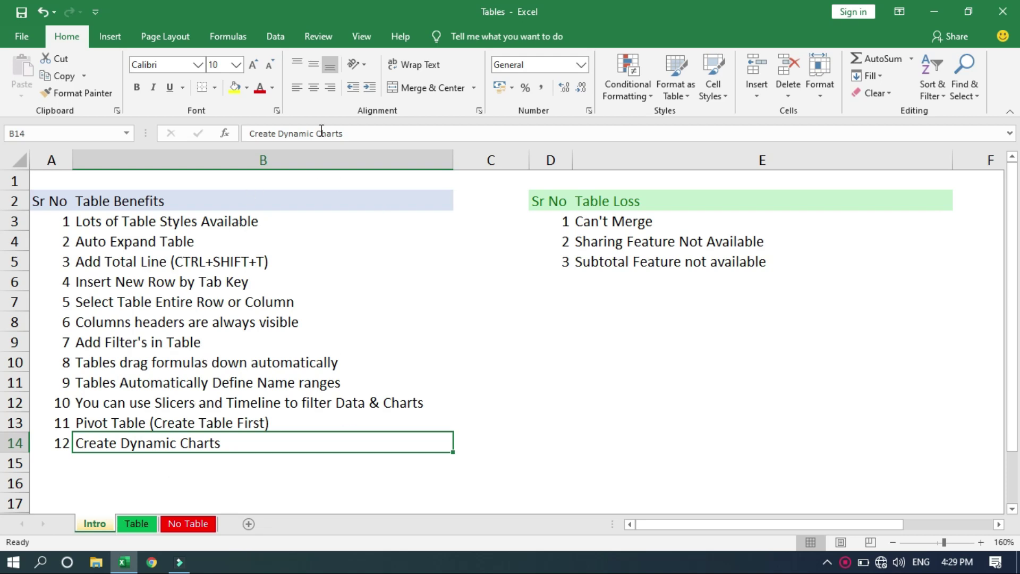
click(327, 33)
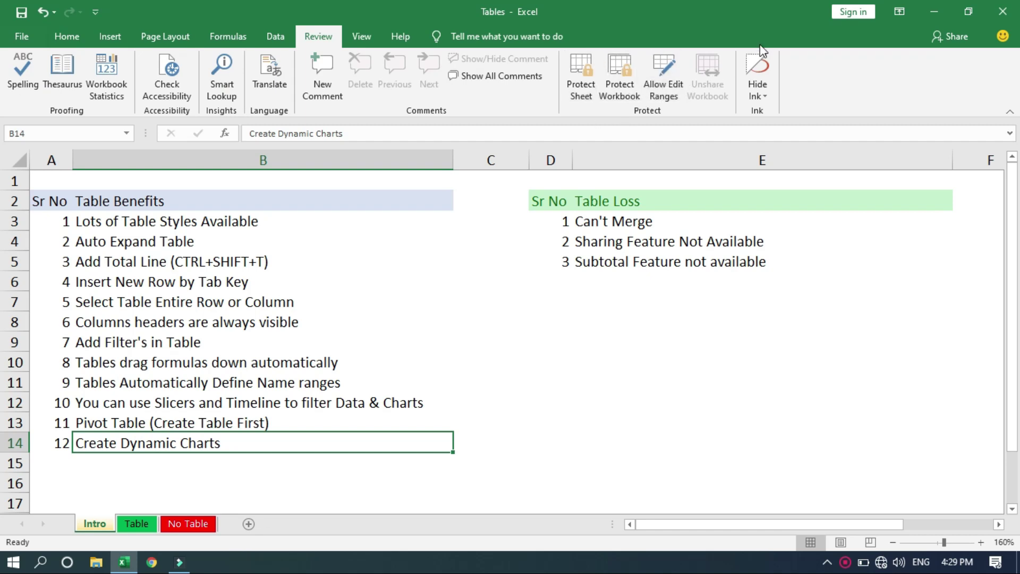
click(716, 71)
- From the Subtotal entry in the Table Loss list, go to the Table sheet and check the Subtotal command for a table cell
click(605, 264)
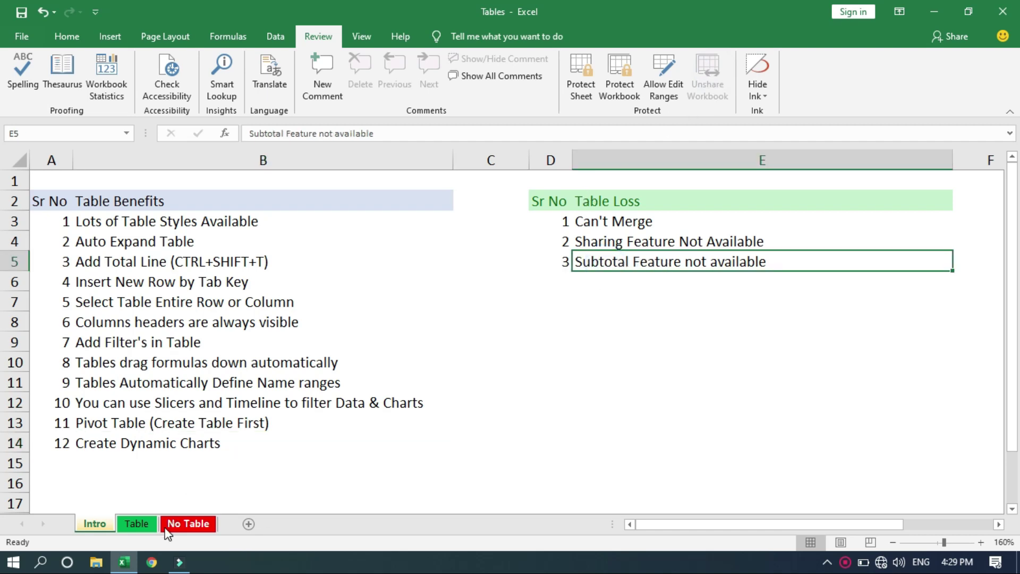
click(137, 523)
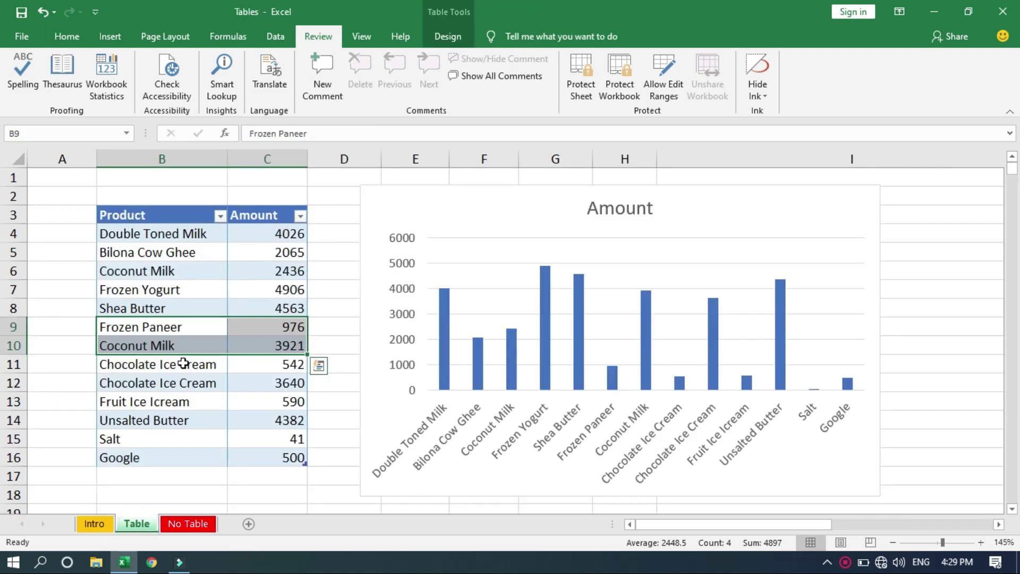
click(183, 363)
click(282, 35)
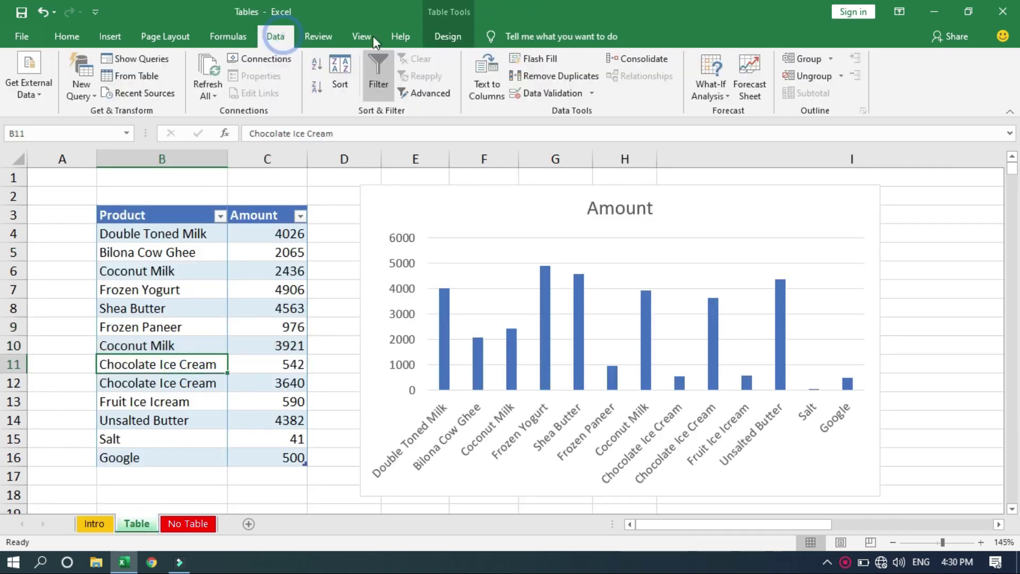
click(821, 94)
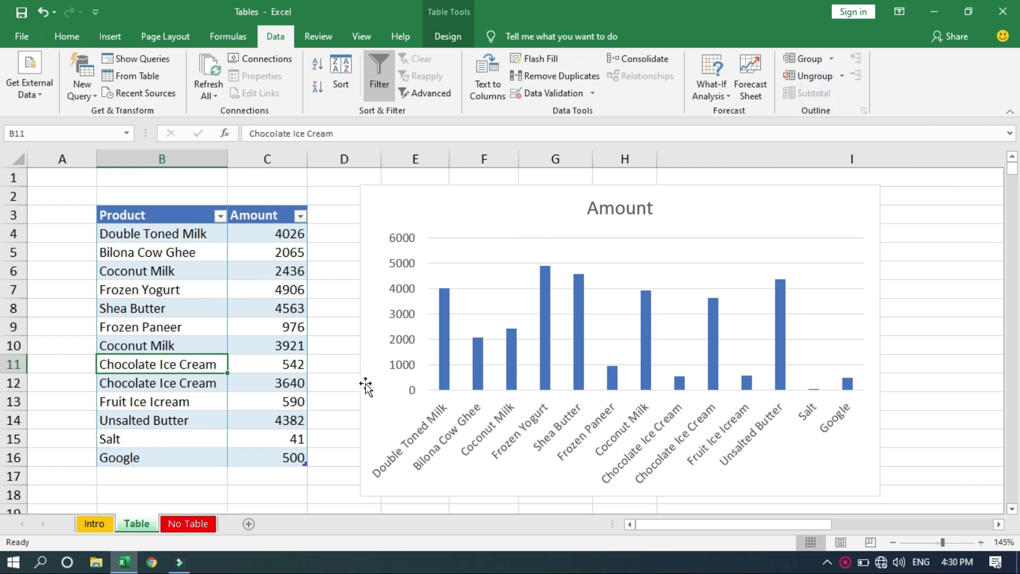
- Review the three Table Loss entries and the twelve Table Benefits entries on the Intro sheet
click(85, 528)
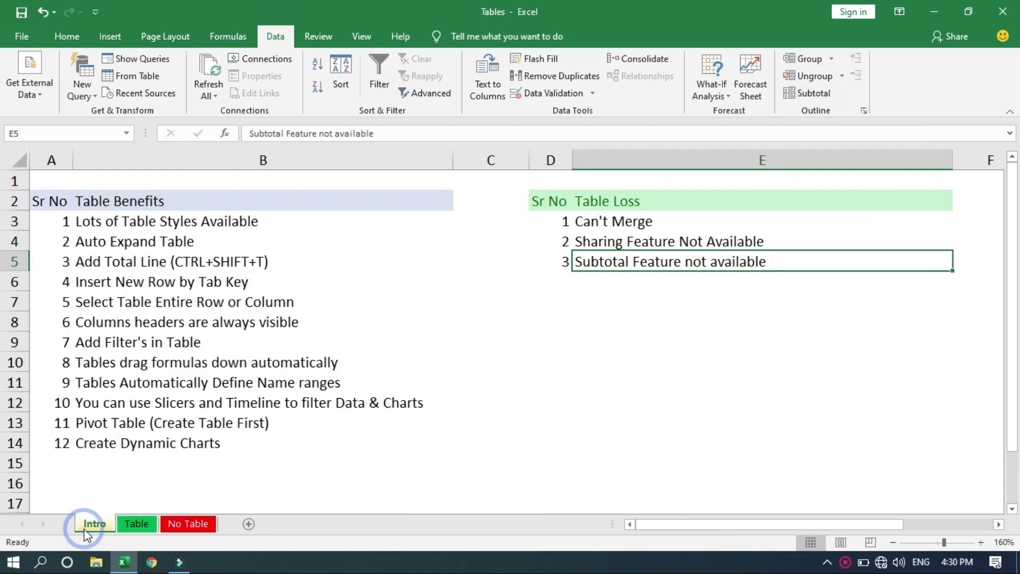
drag(674, 223, 661, 262)
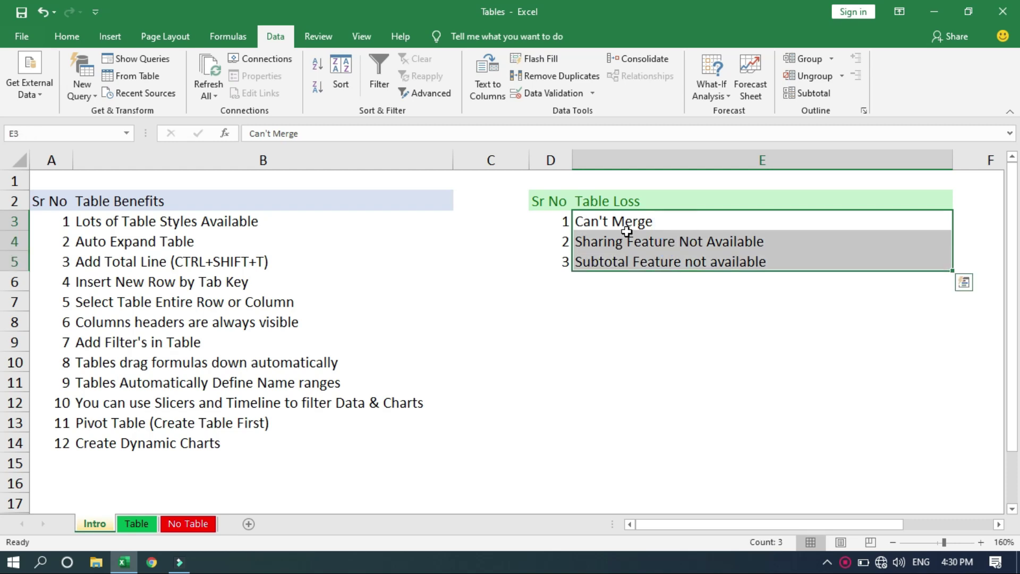
click(211, 218)
shift+click(157, 442)
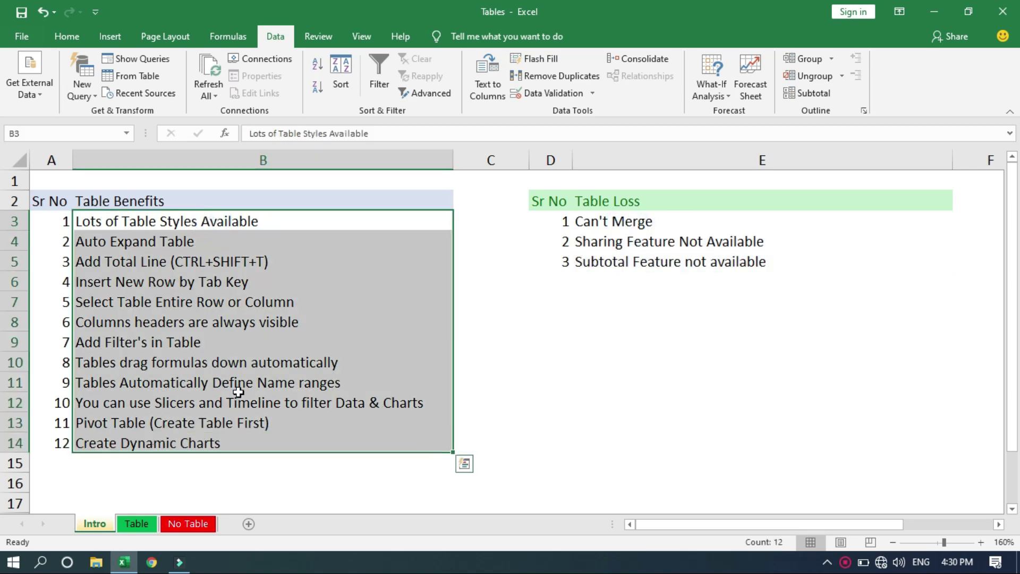
click(238, 396)
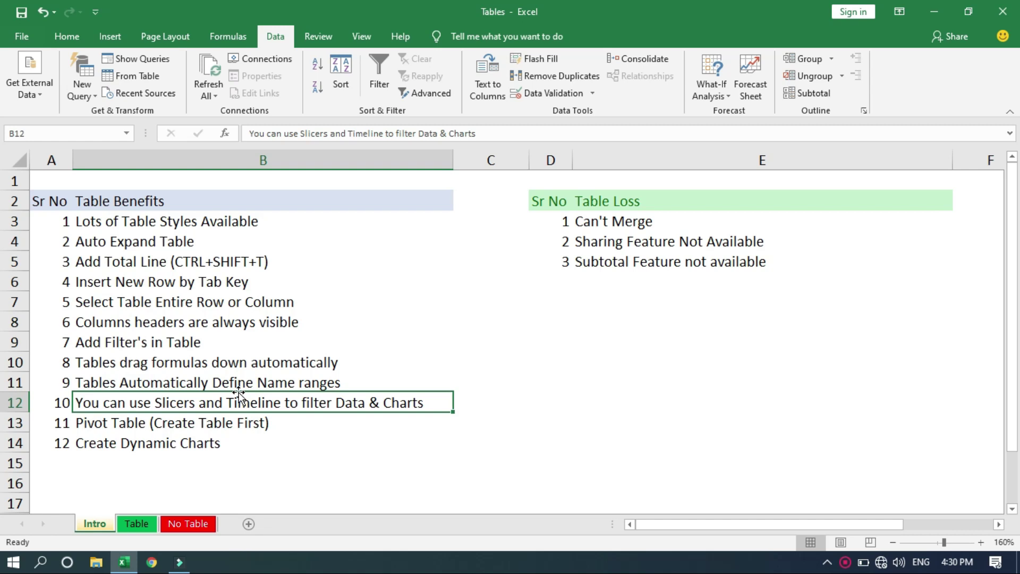